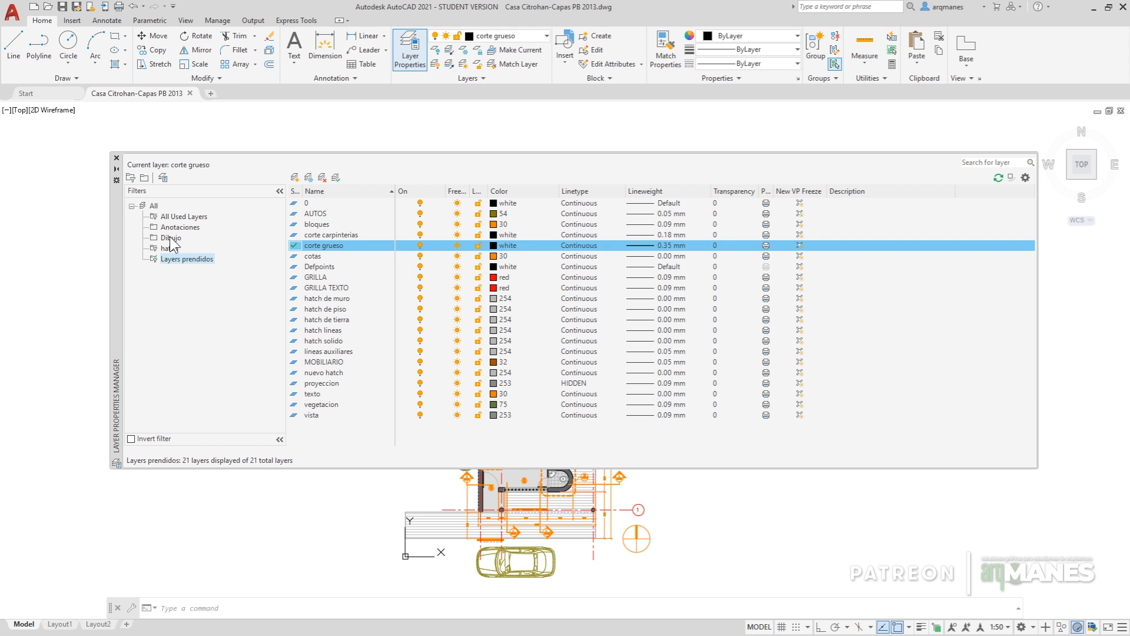
Step: Review the Dibujo, hatch and All Used Layers filters of the drawing, and check the Generador de Script sheet in Excel
{"action": "left_click", "coordinate": [170, 238]}
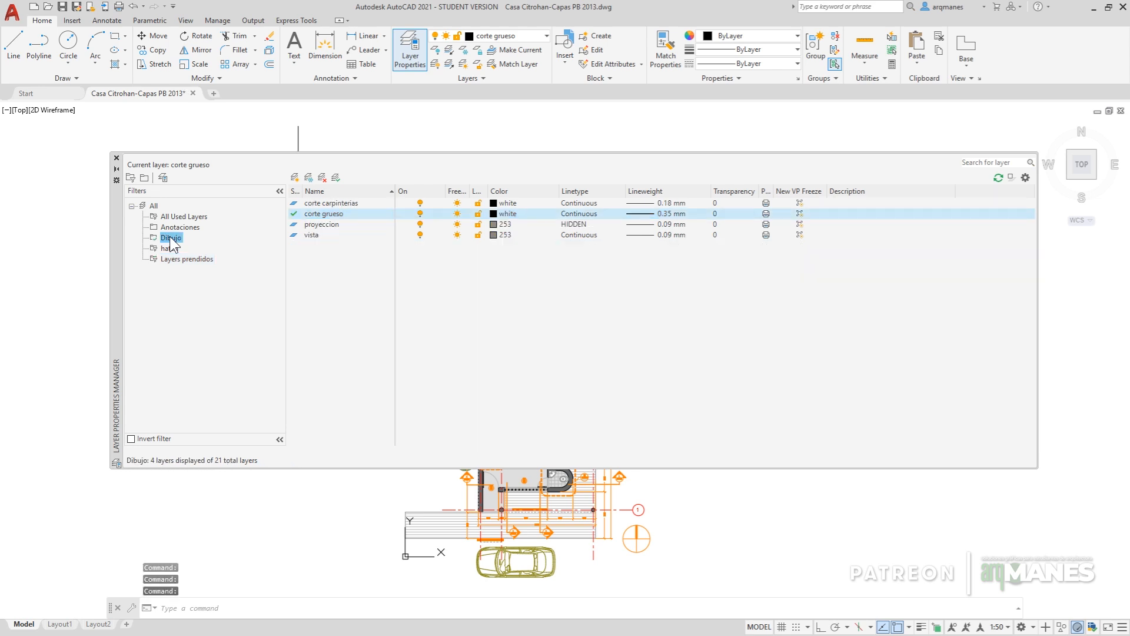
{"action": "left_click", "coordinate": [173, 249]}
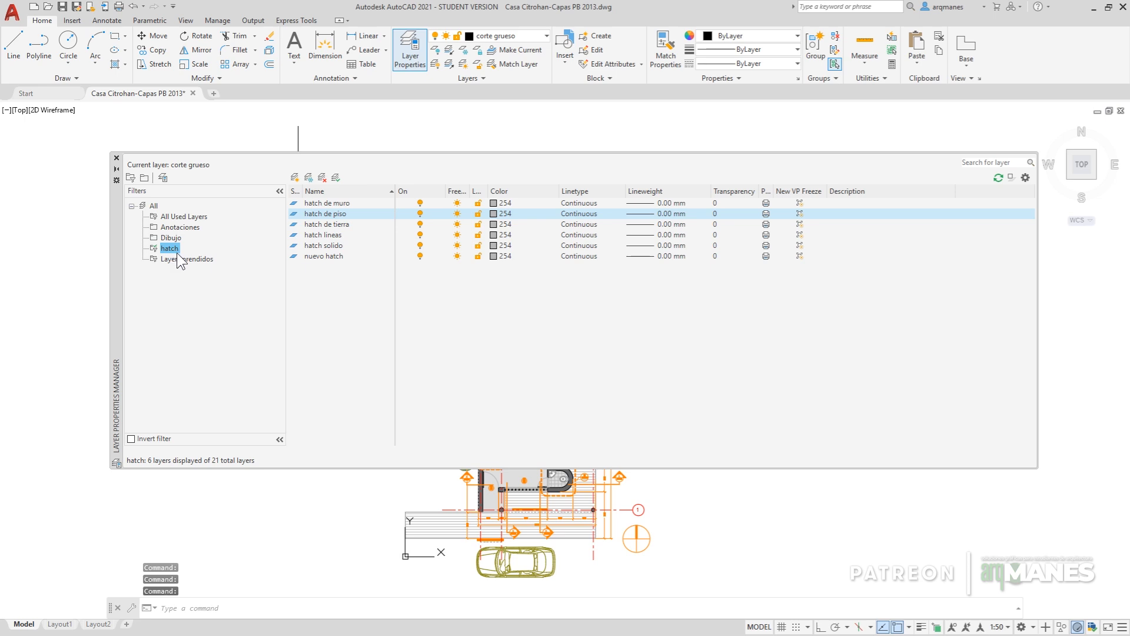
{"action": "left_click", "coordinate": [177, 217]}
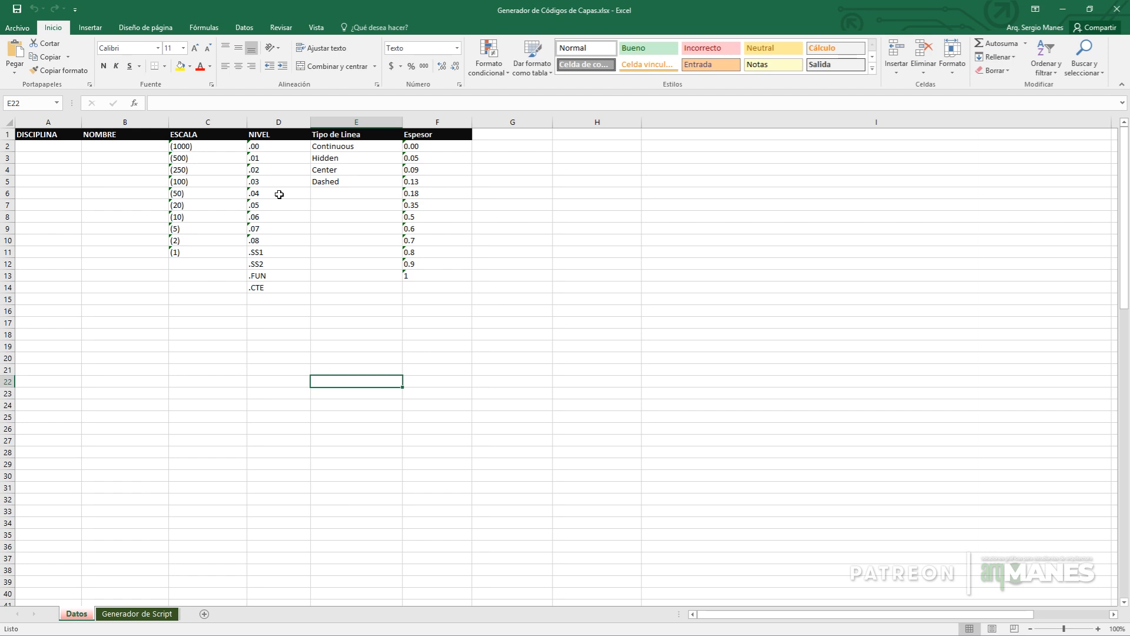
{"action": "left_click", "coordinate": [112, 614]}
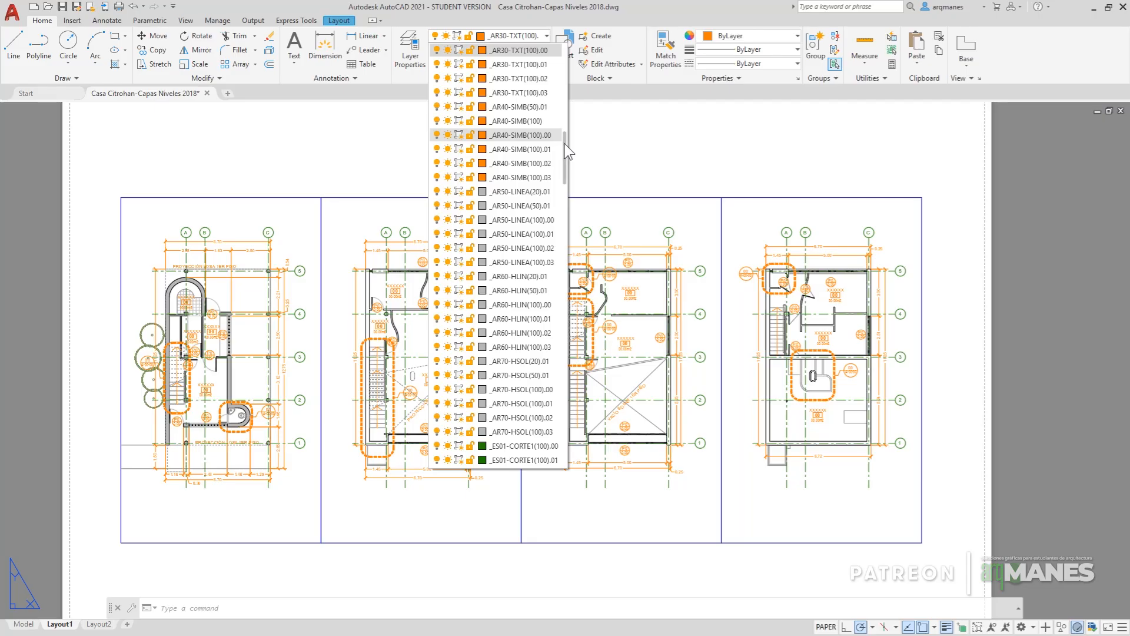
Step: Look through the whole layer list of the Casa Citrohan-Capas Niveles 2018 drawing in AutoCAD
{"action": "scroll", "coordinate": [565, 194], "scroll_direction": "down", "scroll_amount": 10}
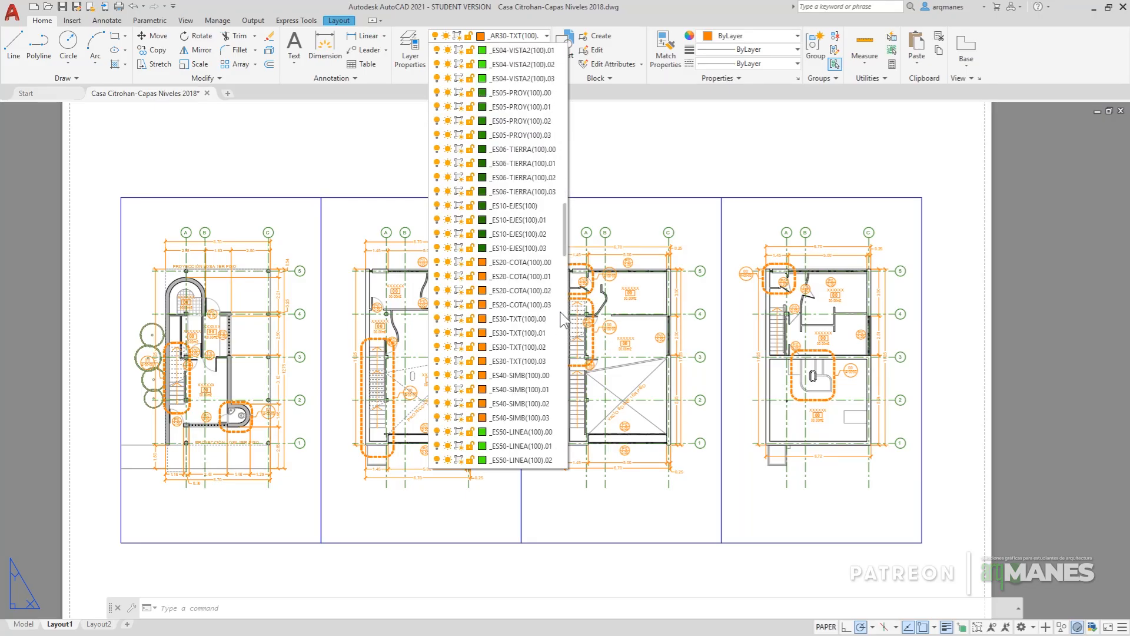
{"action": "scroll", "coordinate": [542, 401], "scroll_direction": "down", "scroll_amount": 10}
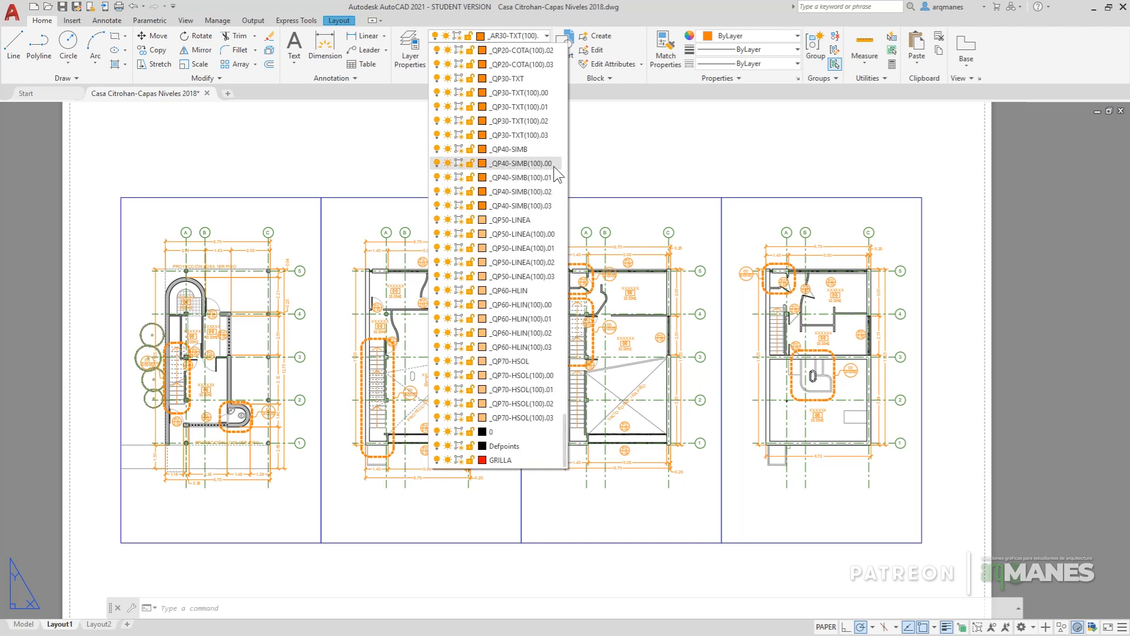
{"action": "left_click_drag", "start_coordinate": [564, 429], "coordinate": [494, 58]}
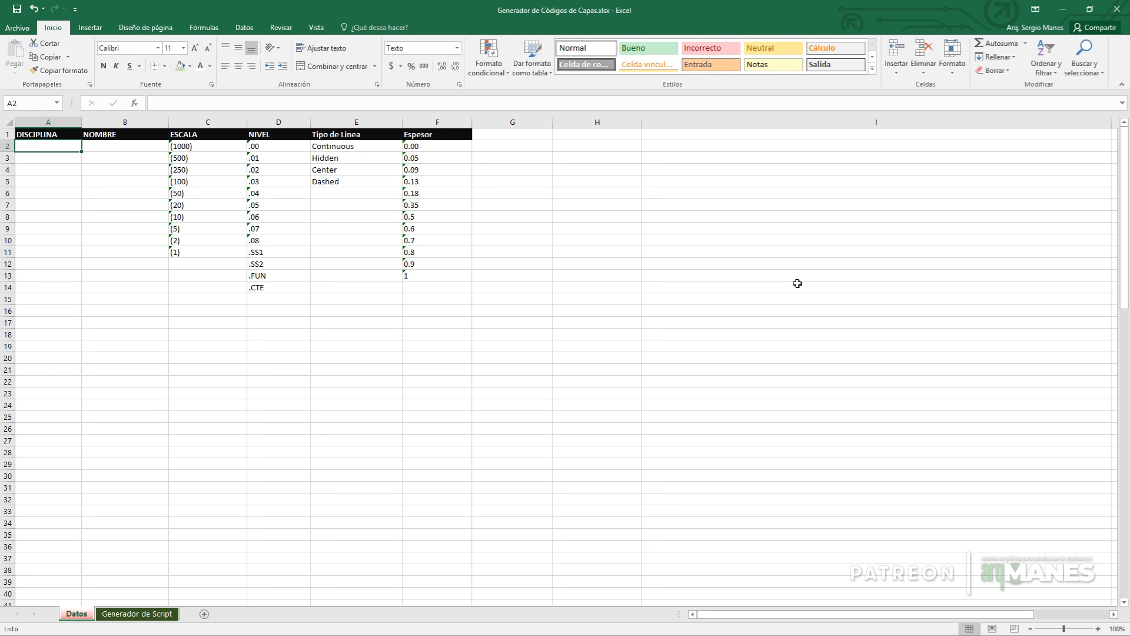
Step: In the Generador de Códigos de Capas workbook in Excel, view the Generador de Script sheet and return to the Datos sheet
{"action": "left_click", "coordinate": [597, 311]}
{"action": "left_click", "coordinate": [356, 358]}
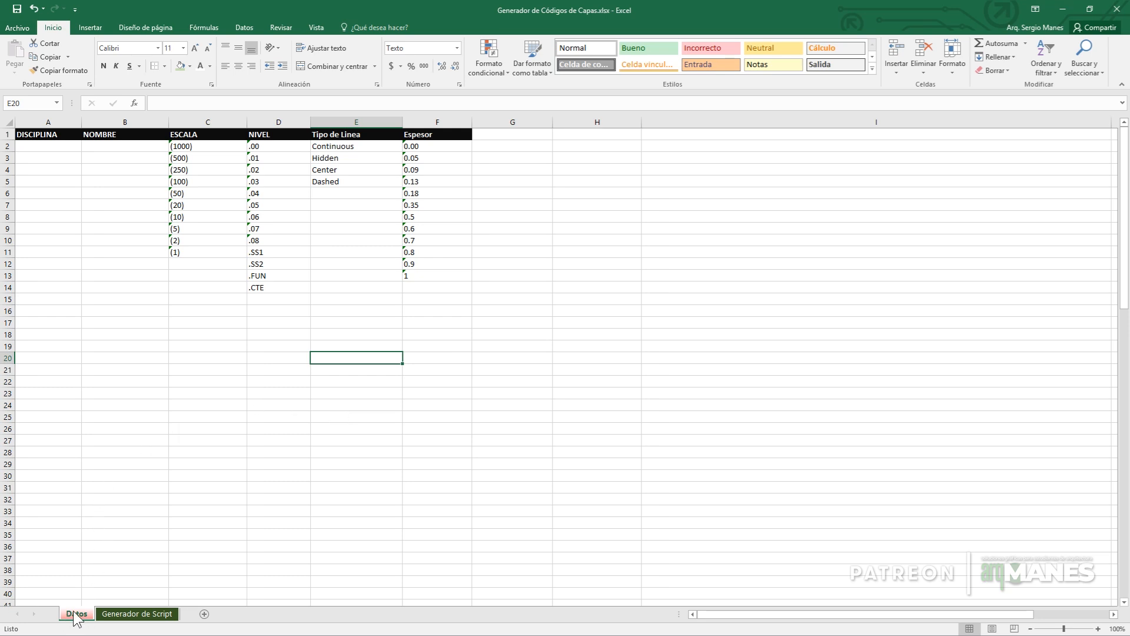
{"action": "left_click", "coordinate": [112, 616]}
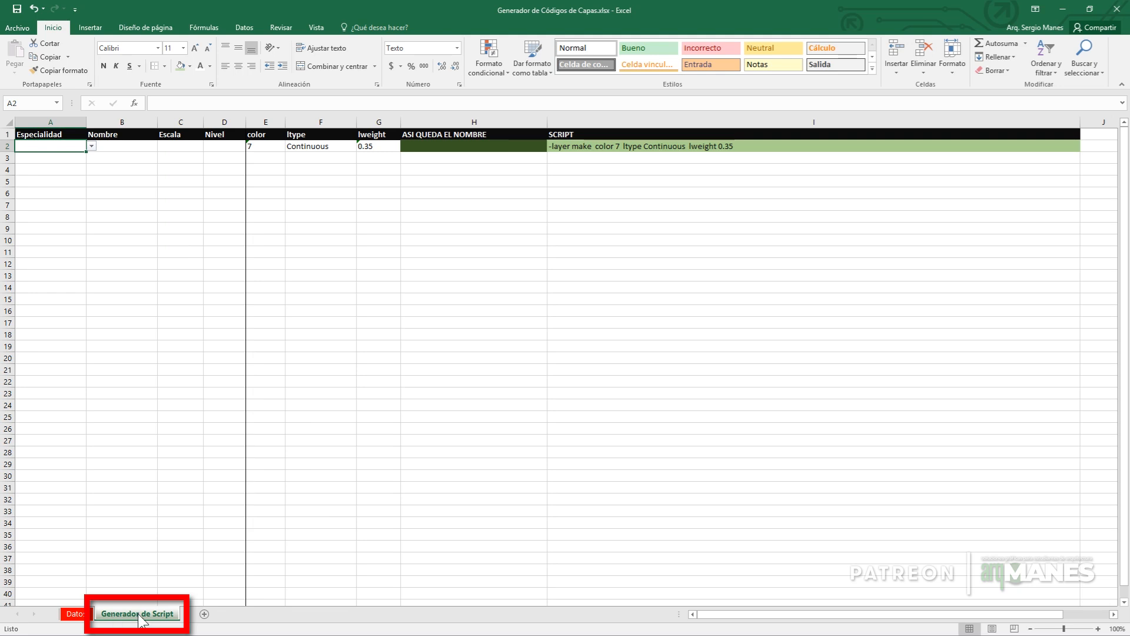
{"action": "left_click", "coordinate": [80, 615]}
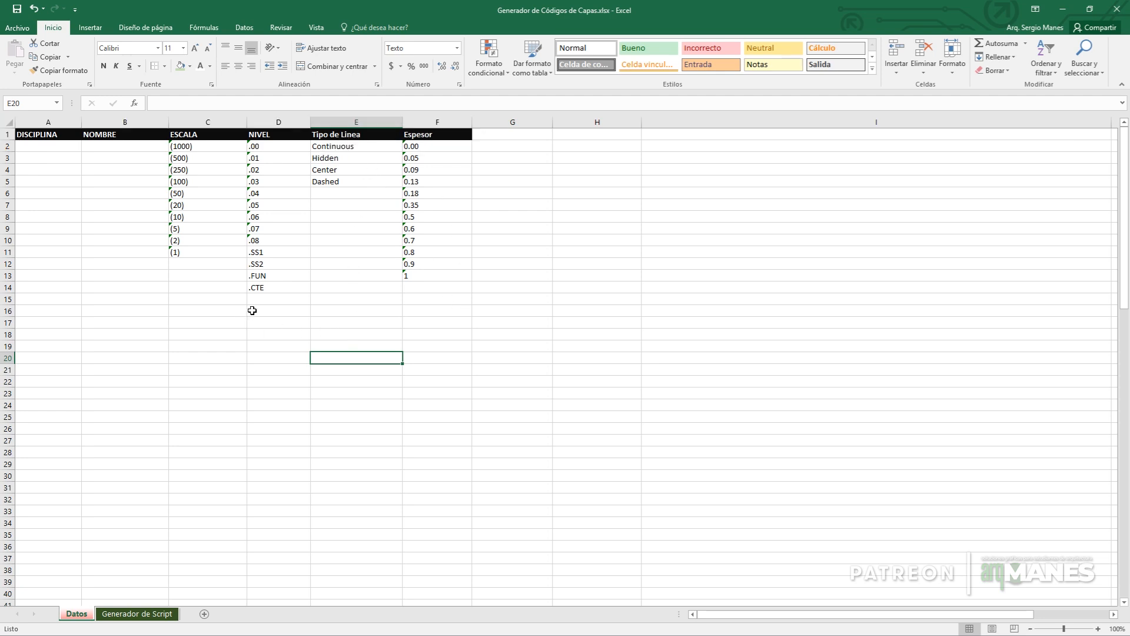
Step: Examine the Tipo de Linea and Espesor lists and the Disciplina, Nombre, Escala and Nivel columns of the Datos sheet
{"action": "left_click_drag", "start_coordinate": [340, 147], "coordinate": [346, 184]}
{"action": "left_click_drag", "start_coordinate": [429, 147], "coordinate": [449, 278]}
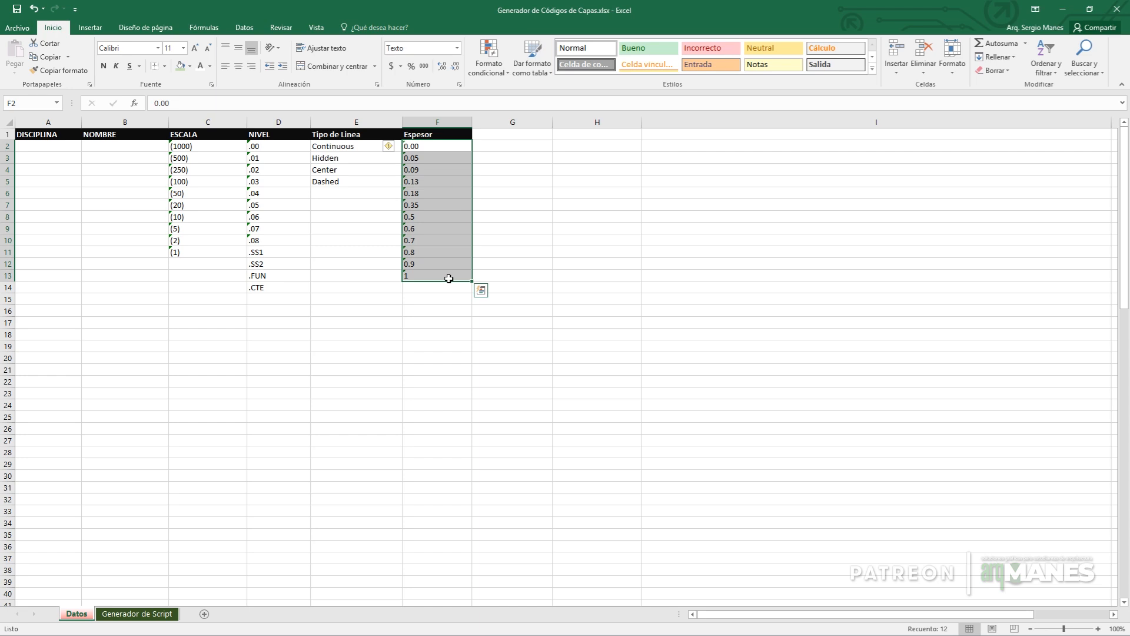
{"action": "left_click_drag", "start_coordinate": [37, 149], "coordinate": [279, 287]}
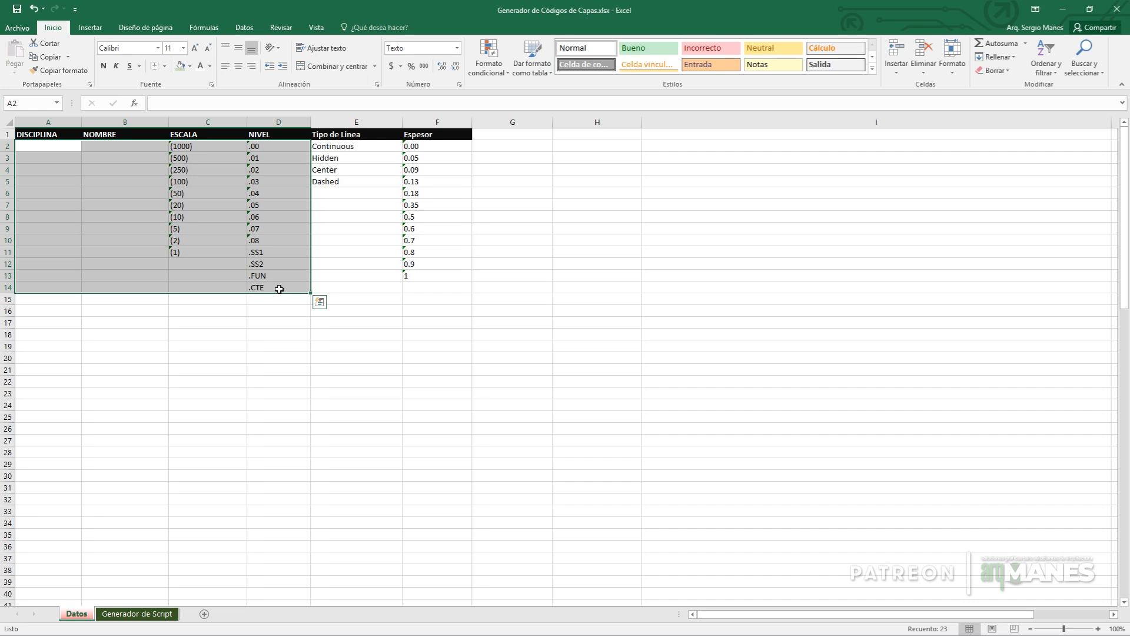
{"action": "left_click", "coordinate": [33, 146]}
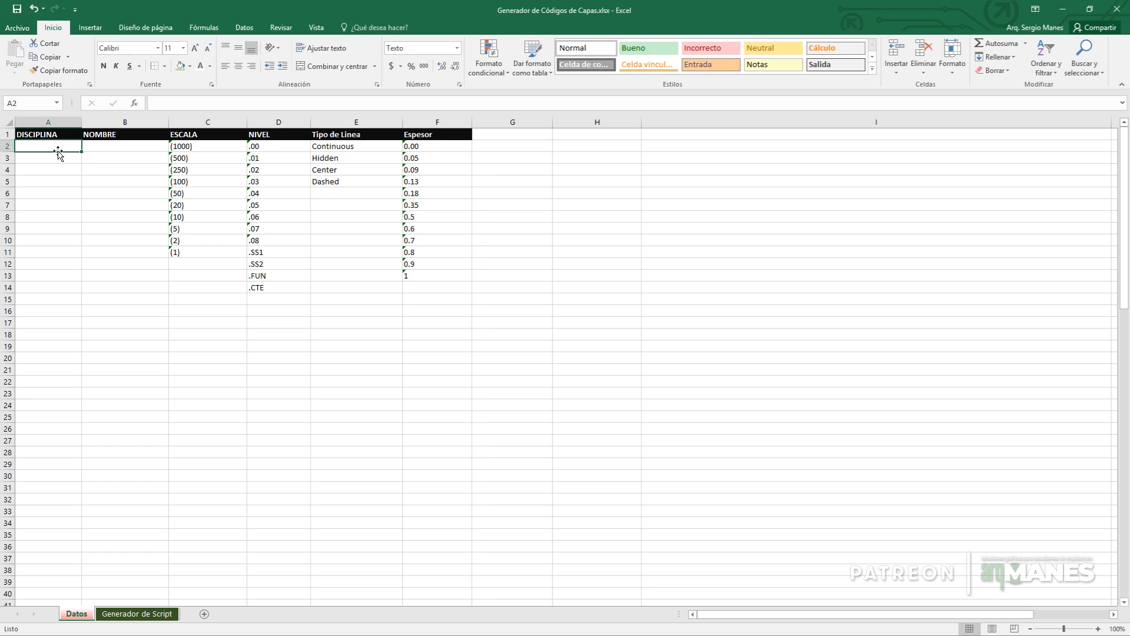
{"action": "mouse_move", "coordinate": [111, 145]}
{"action": "left_mouse_down"}
{"action": "mouse_move", "coordinate": [131, 312]}
{"action": "mouse_move", "coordinate": [131, 146]}
{"action": "left_mouse_up"}
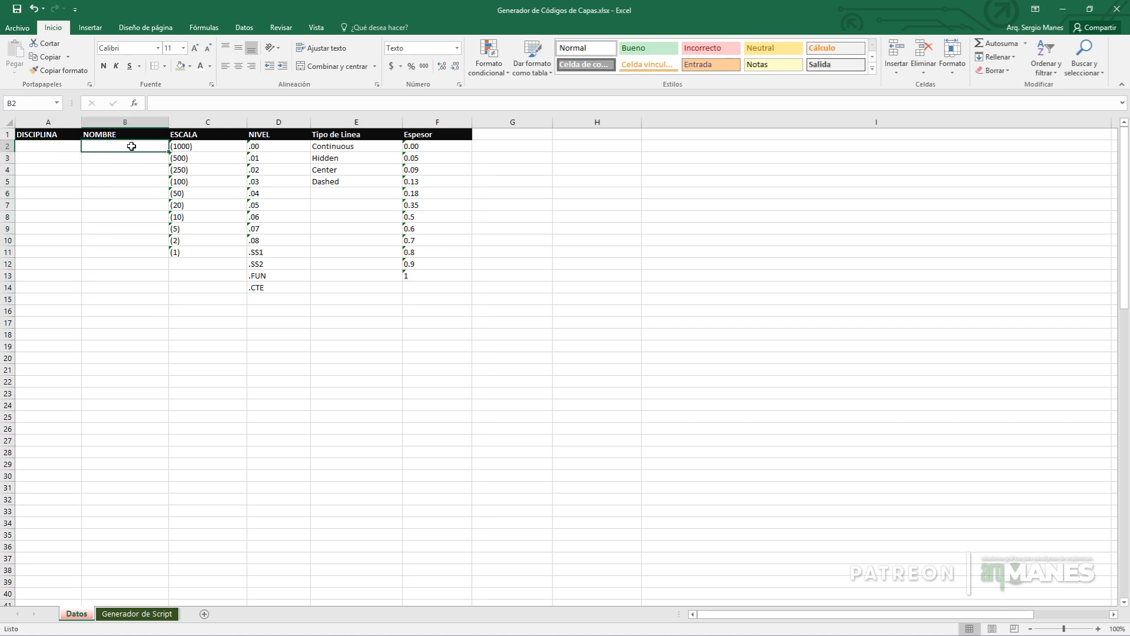
{"action": "left_click", "coordinate": [203, 148]}
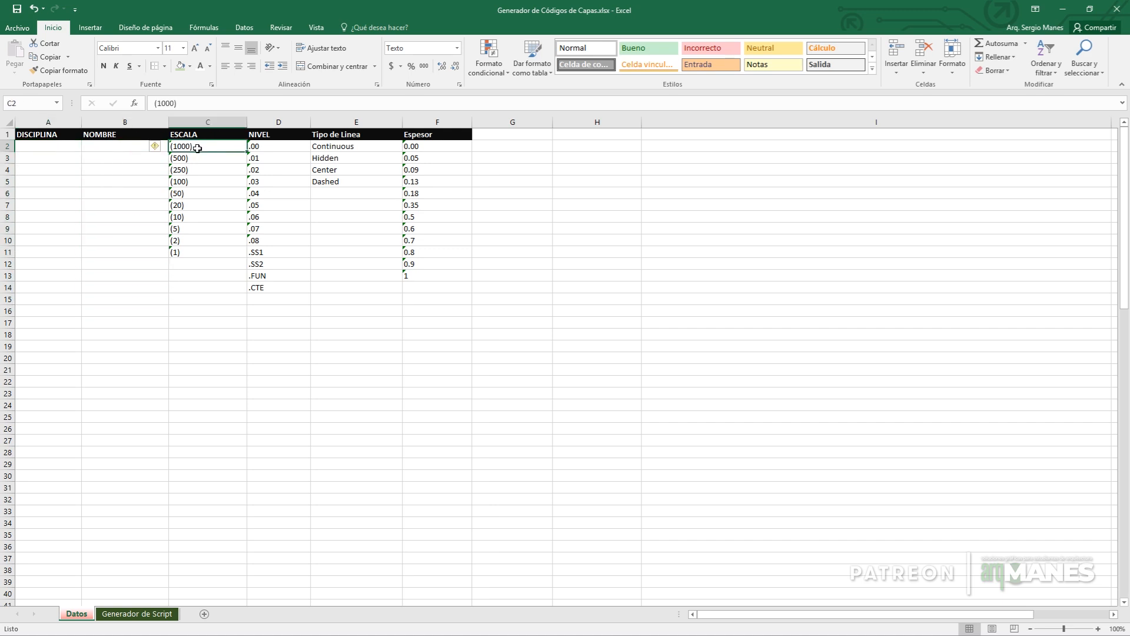
{"action": "left_click_drag", "start_coordinate": [196, 170], "coordinate": [201, 211]}
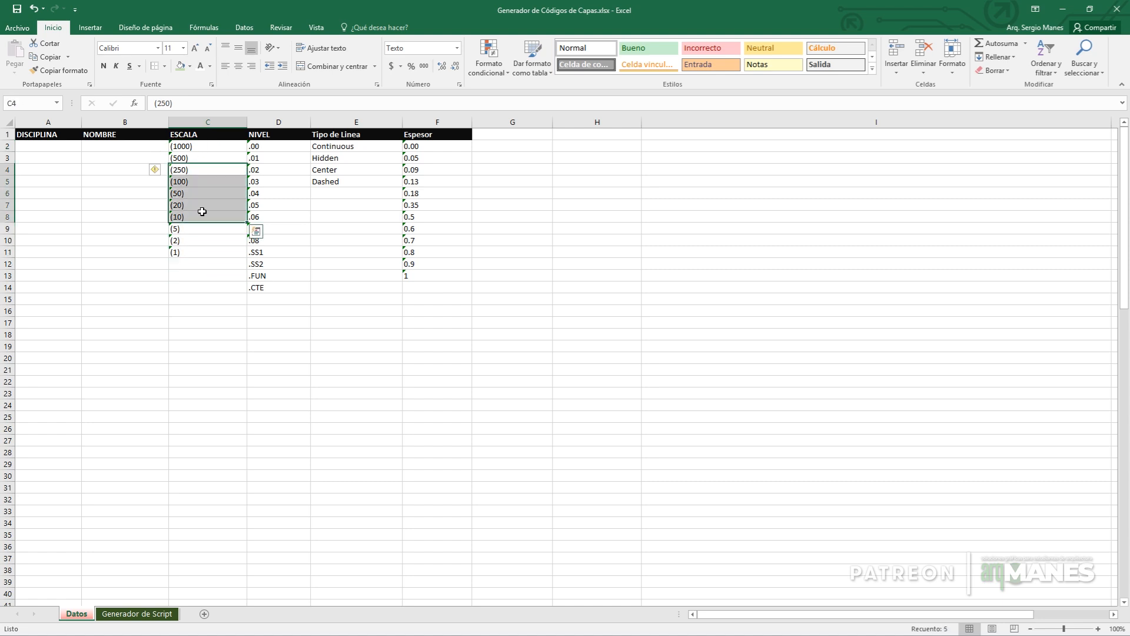
{"action": "left_click", "coordinate": [273, 147]}
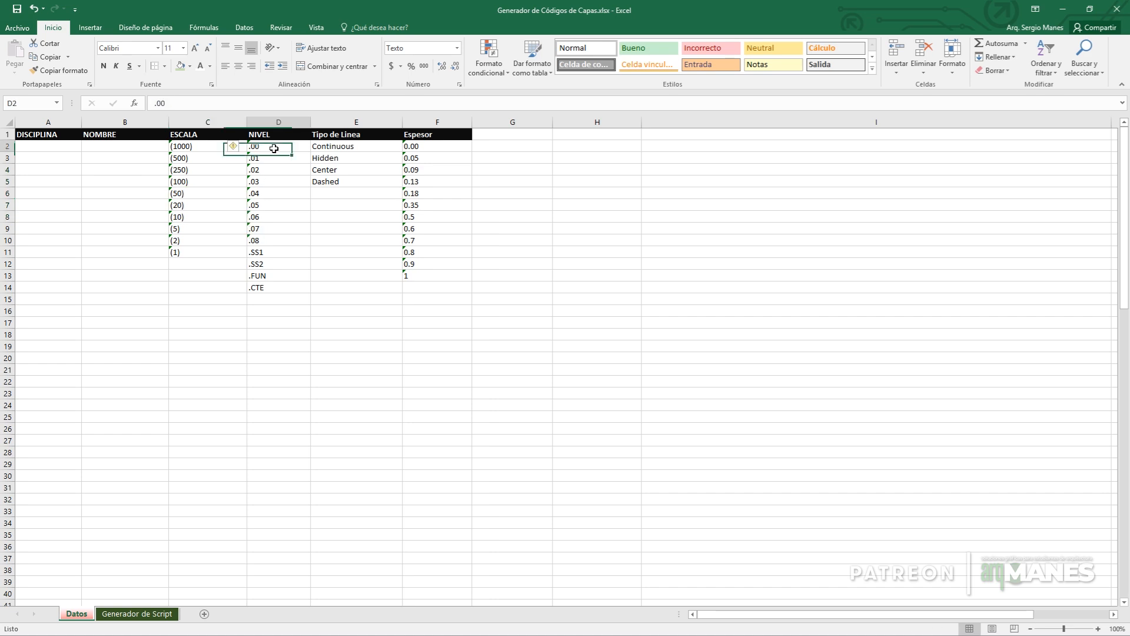
{"action": "left_click_drag", "start_coordinate": [290, 148], "coordinate": [293, 321]}
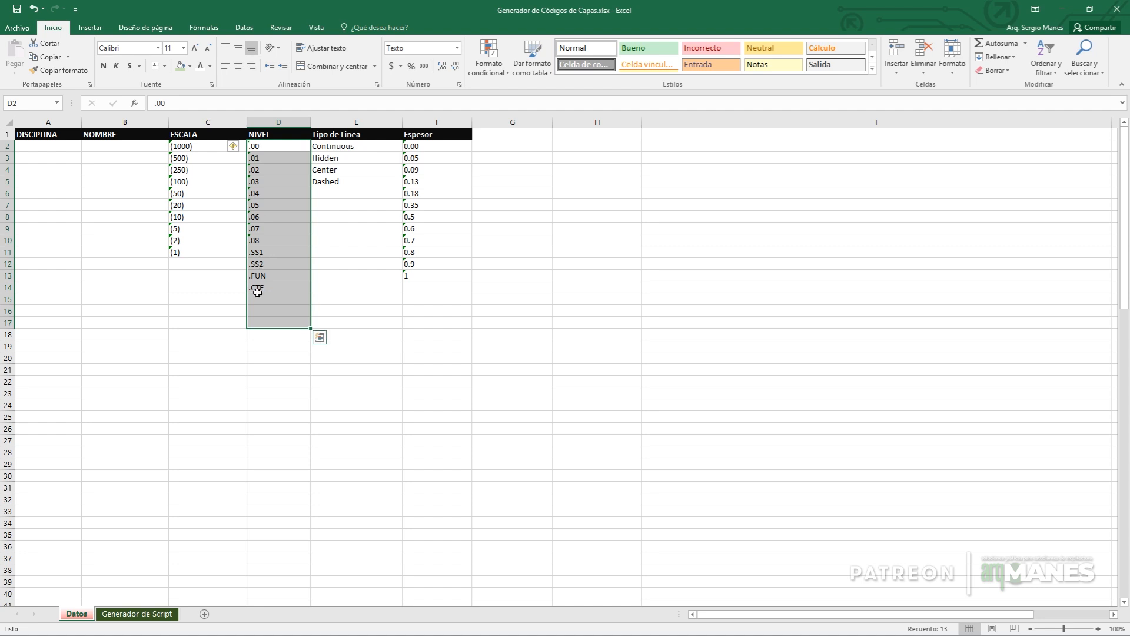
{"action": "left_click", "coordinate": [209, 300]}
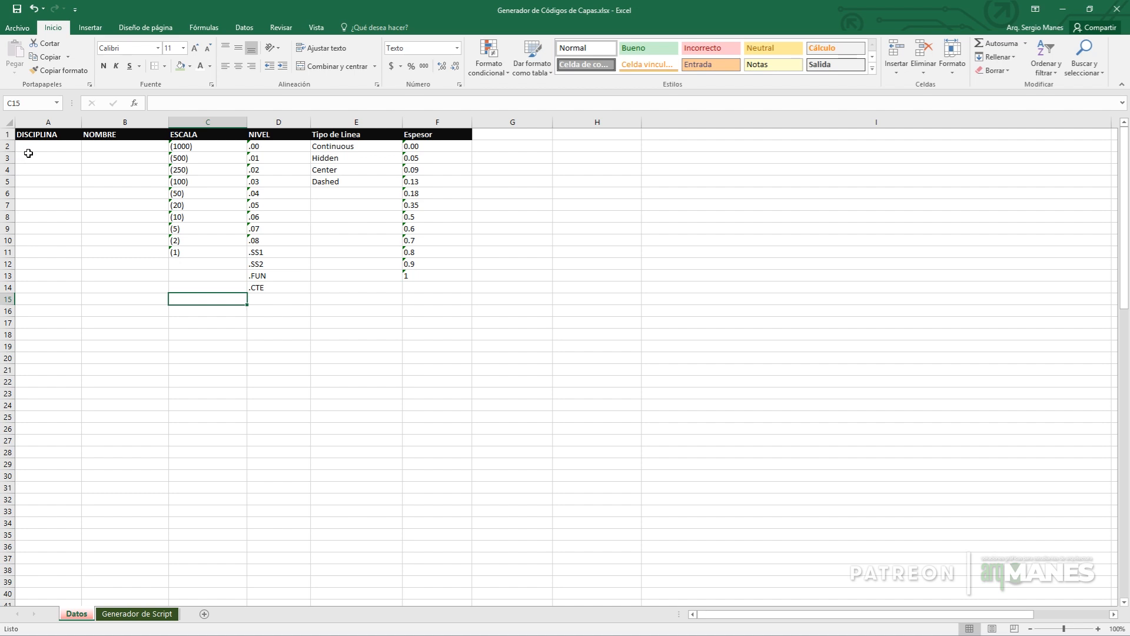
{"action": "left_click", "coordinate": [175, 146]}
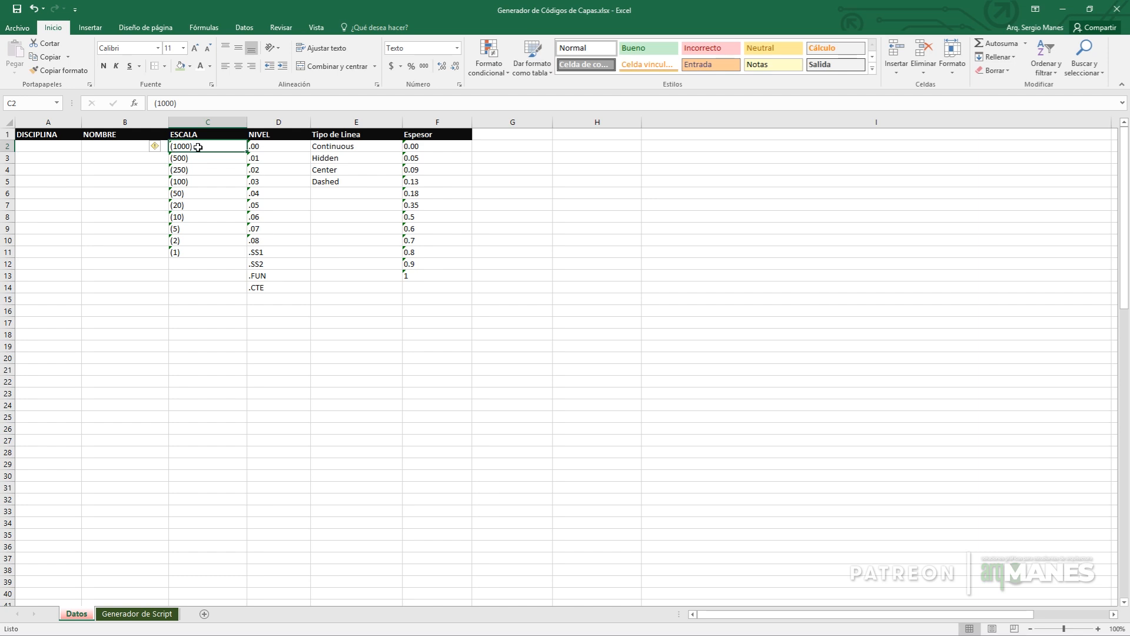
{"action": "left_click", "coordinate": [277, 146]}
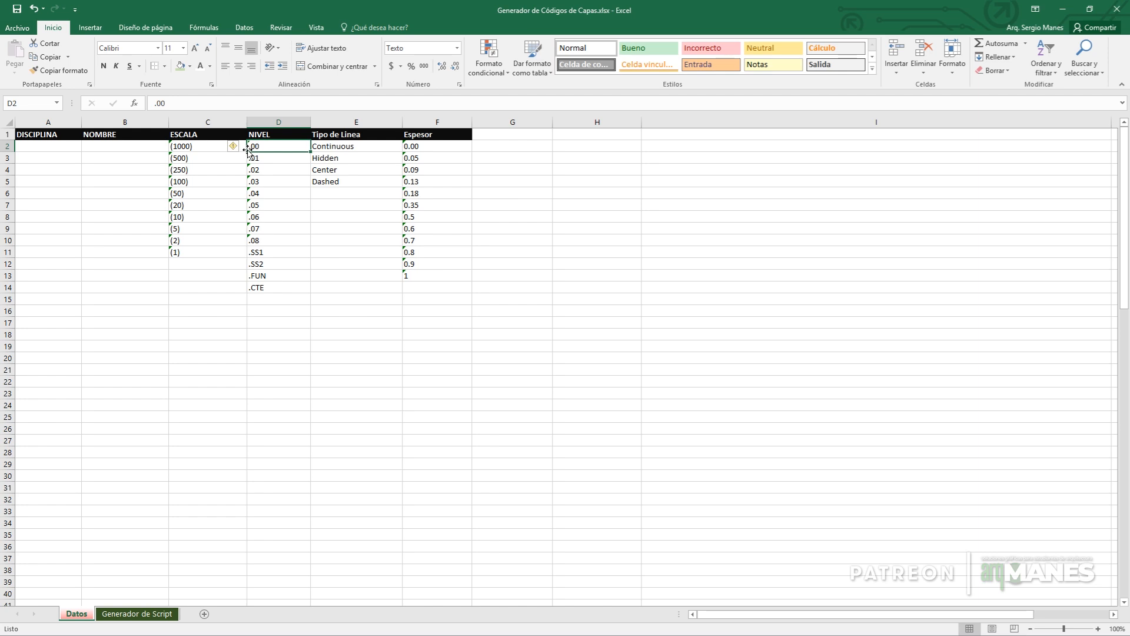
{"action": "left_click", "coordinate": [104, 144]}
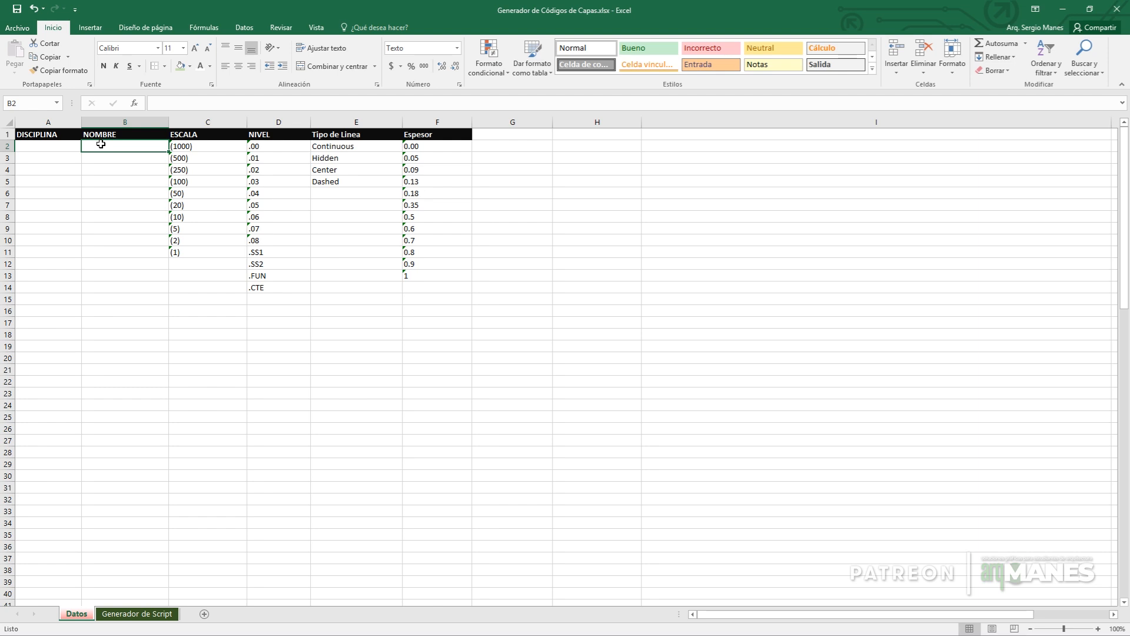
{"action": "type", "text": "-"}
{"action": "key", "text": "Escape"}
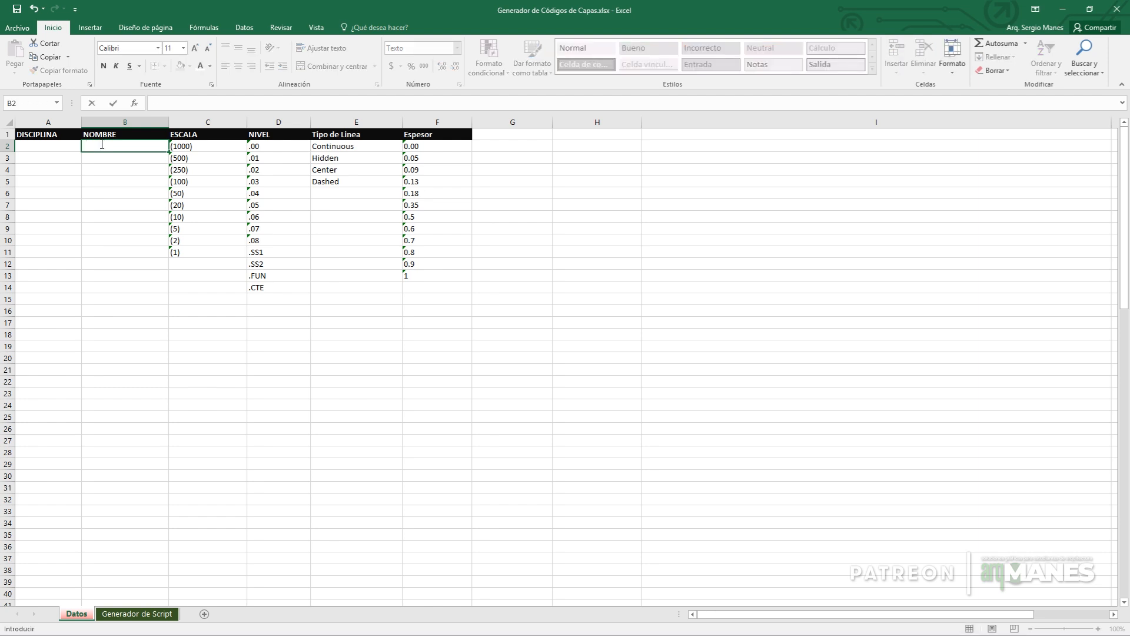
{"action": "left_click", "coordinate": [54, 145]}
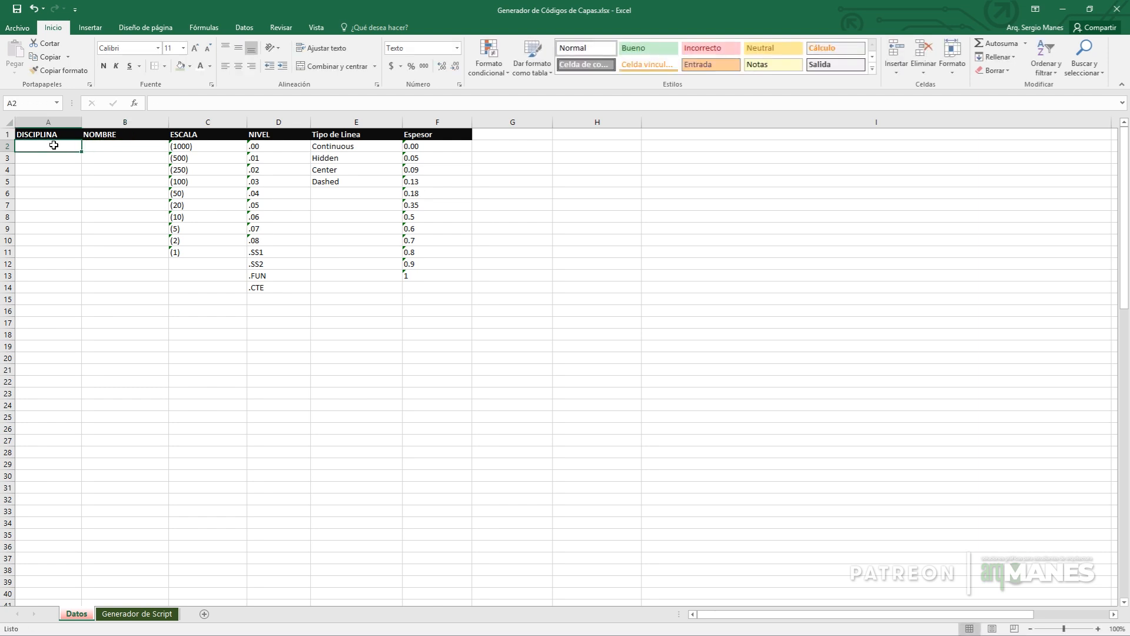
{"action": "type", "text": "_"}
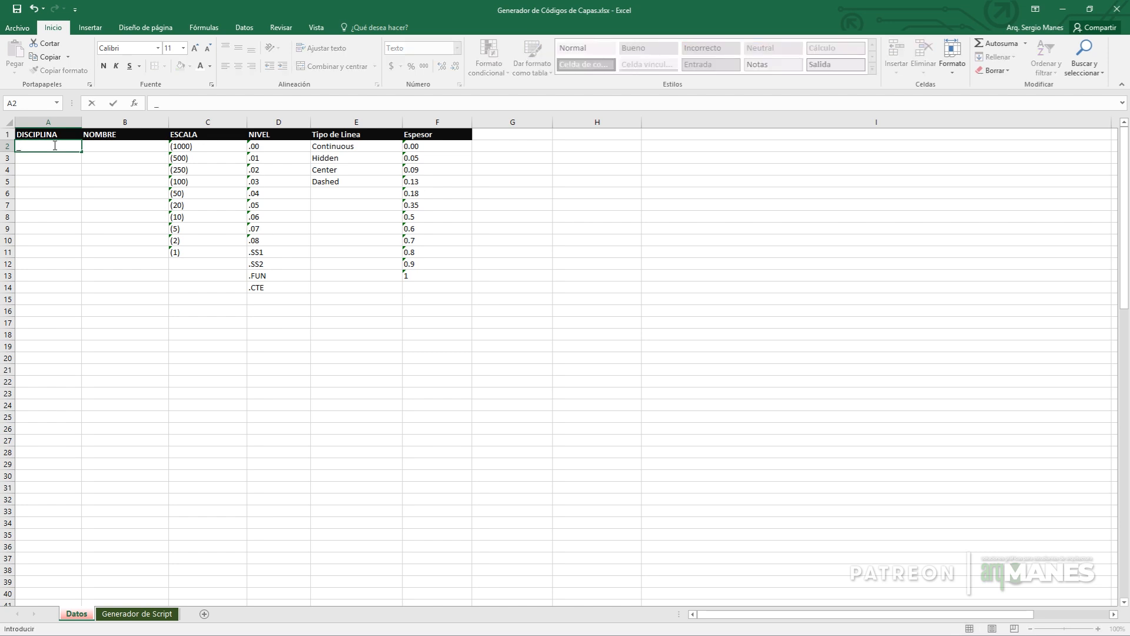
{"action": "key", "text": "BackSpace"}
{"action": "key", "text": "Down"}
{"action": "key", "text": "Down"}
{"action": "key", "text": "Down"}
{"action": "key", "text": "Down"}
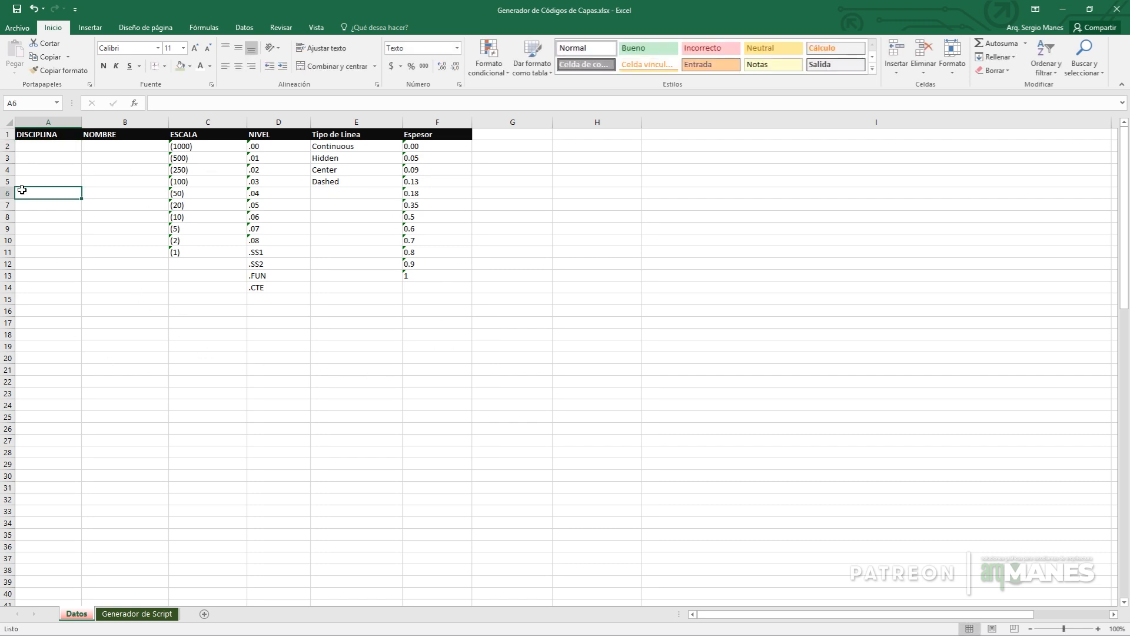
{"action": "left_click_drag", "start_coordinate": [30, 147], "coordinate": [127, 426]}
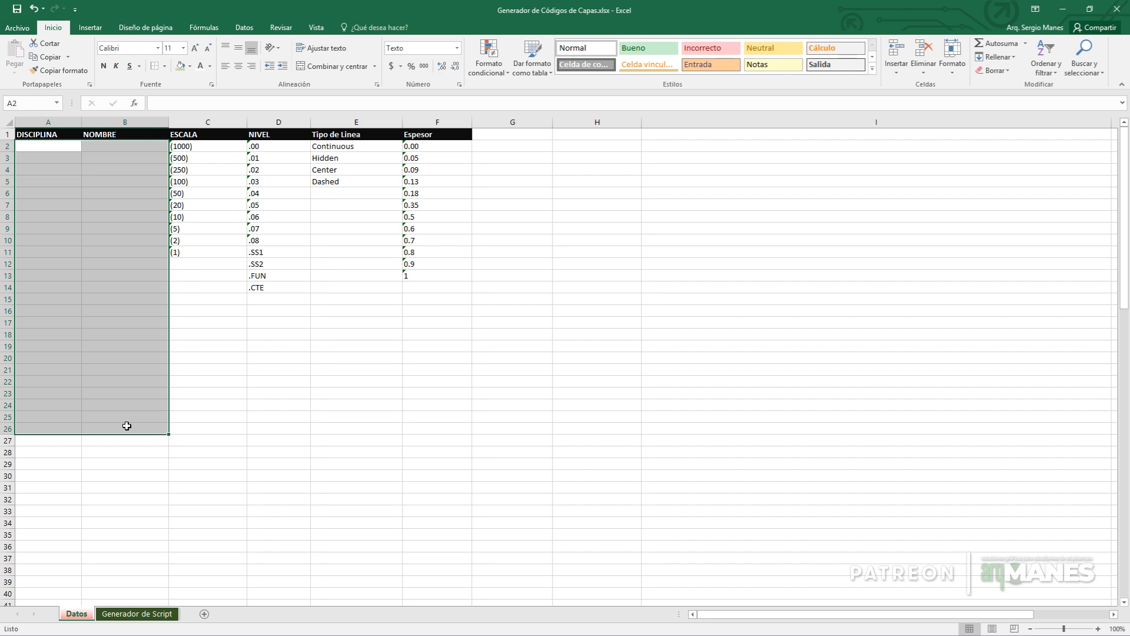
{"action": "left_click", "coordinate": [126, 310]}
Step: Fill the DISCIPLINA column from A2 down with _ARQUITECTURA, _ESTRUCTURA, _INSTALACIONES, _AGRIMENSURA, _PAISAJISMO and _EQUIPAMIENTO
{"action": "left_click", "coordinate": [38, 146]}
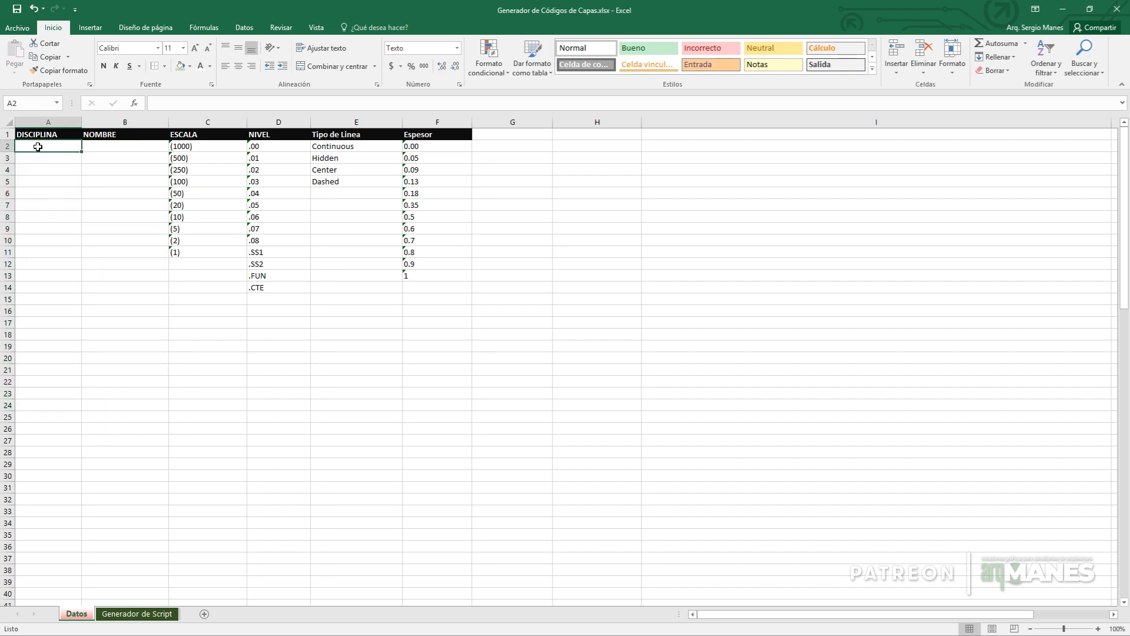
{"action": "type", "text": "_ARQUITECTURA"}
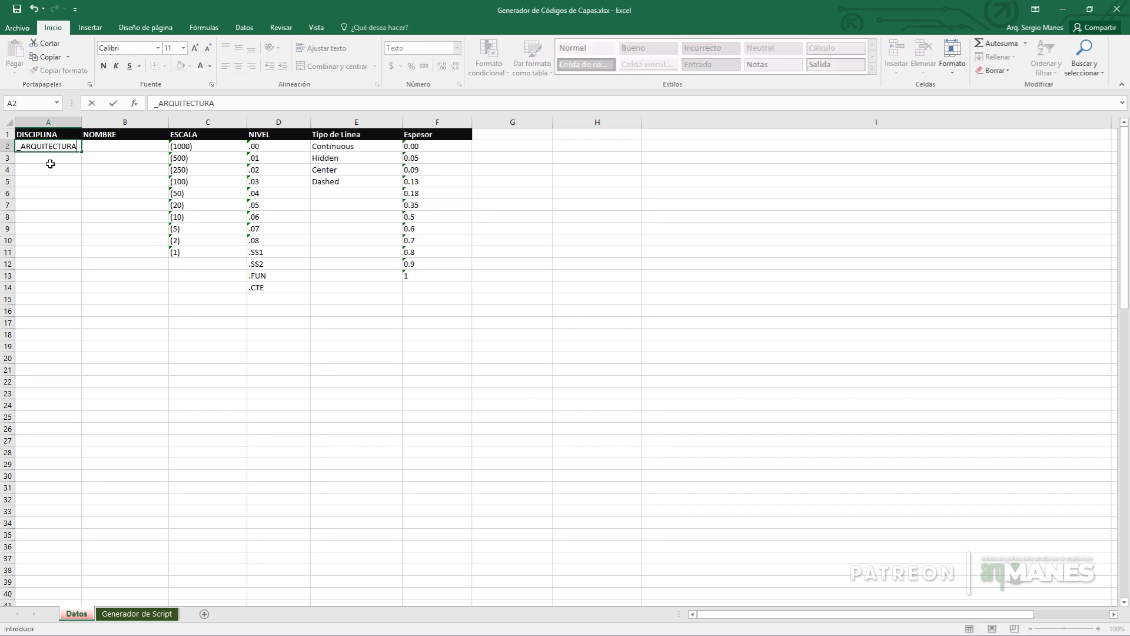
{"action": "left_click", "coordinate": [46, 156]}
{"action": "type", "text": "_"}
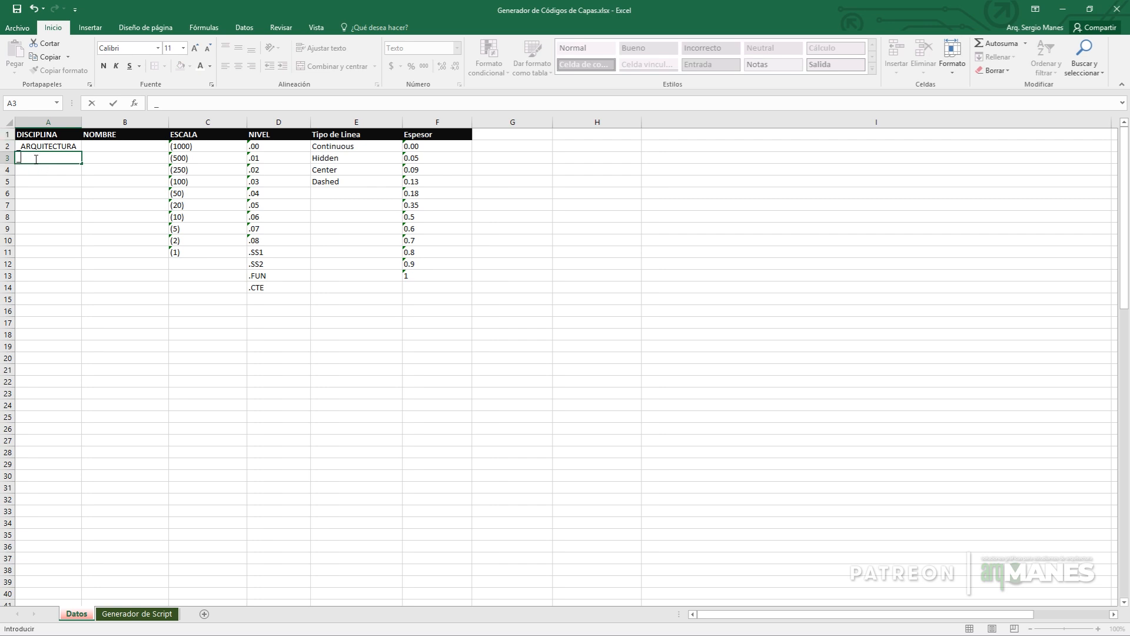
{"action": "type", "text": "ESTRUCTURA"}
{"action": "key", "text": "Return"}
{"action": "type", "text": "_INSTALACIONES"}
{"action": "key", "text": "Return"}
{"action": "type", "text": "_AGRIMENSURA"}
{"action": "key", "text": "Return"}
{"action": "type", "text": "_PAISAJISMO"}
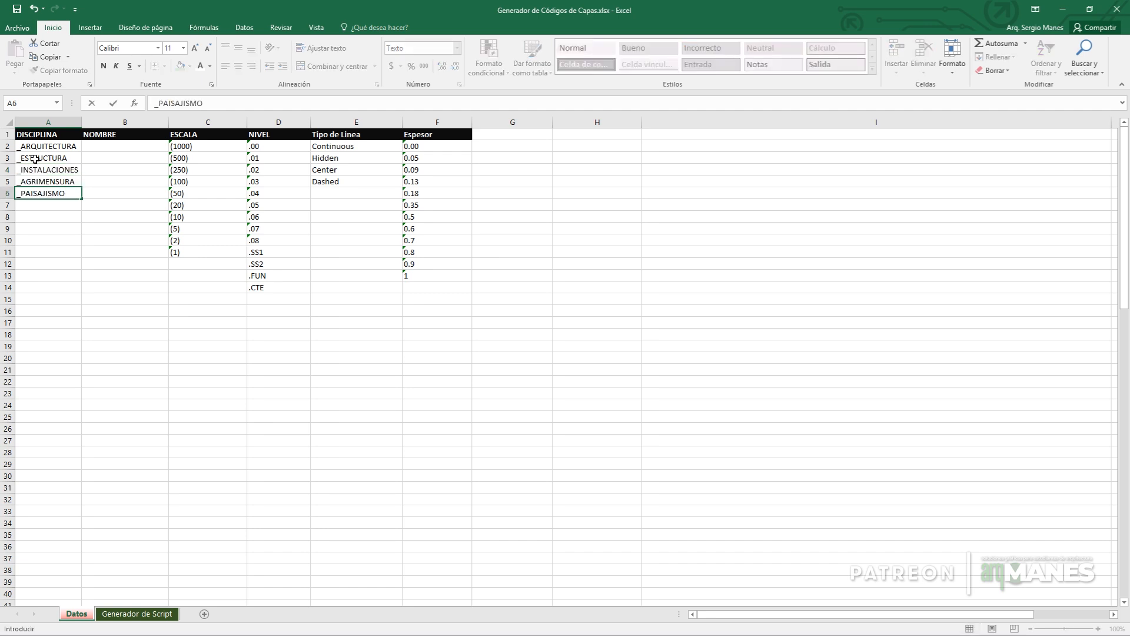
{"action": "key", "text": "Return"}
{"action": "type", "text": "_EQUIPAMIENTO"}
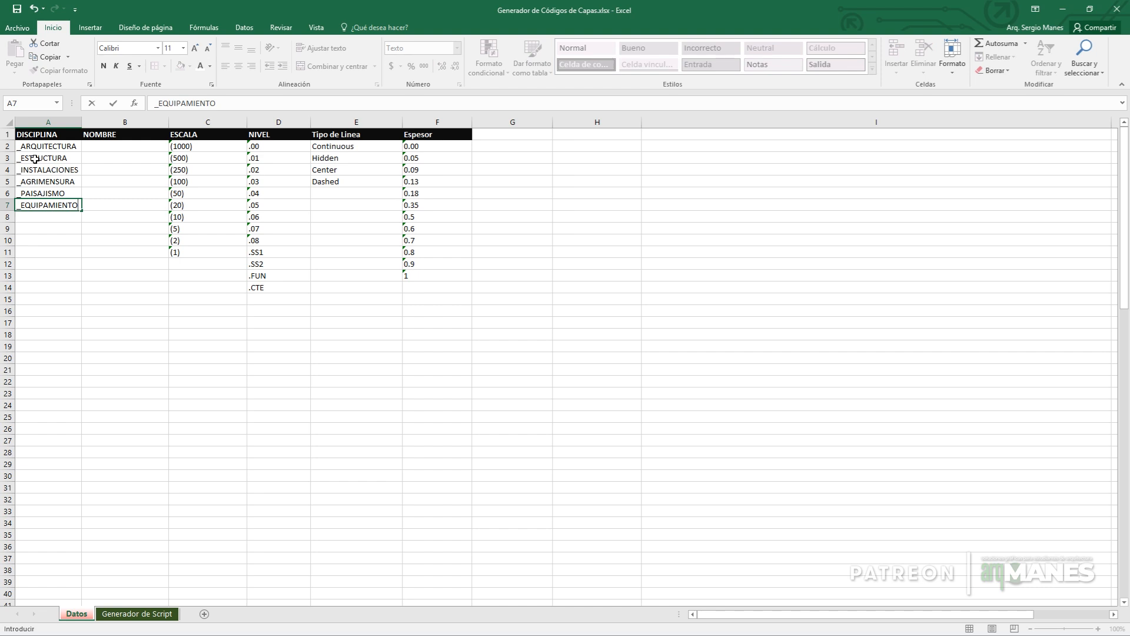
{"action": "key", "text": "Return"}
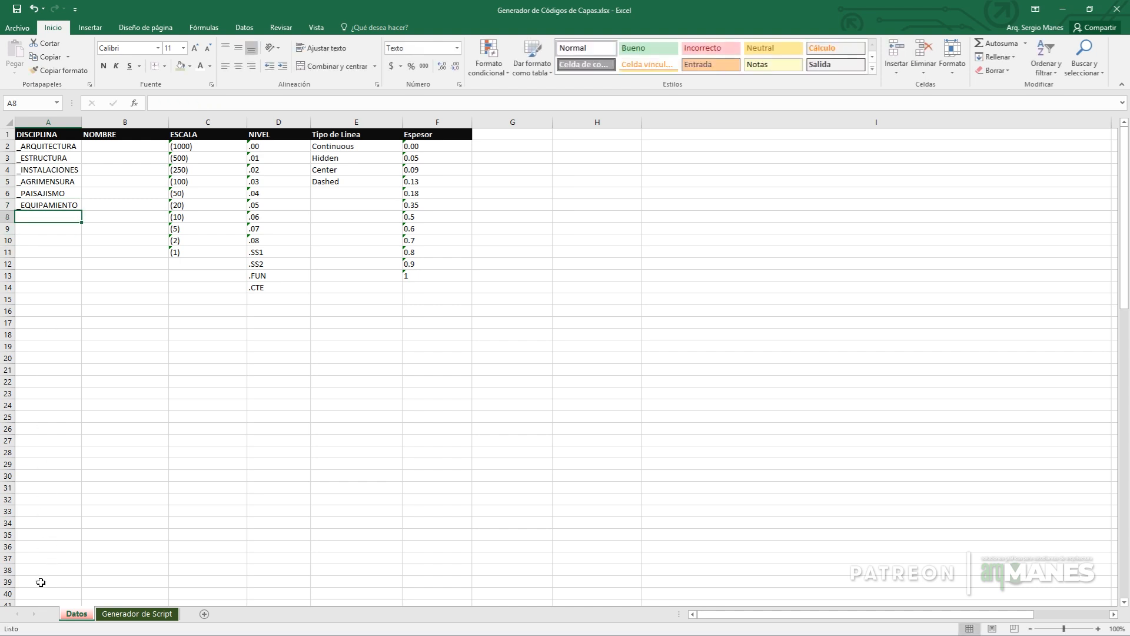
{"action": "left_click_drag", "start_coordinate": [35, 595], "coordinate": [61, 217]}
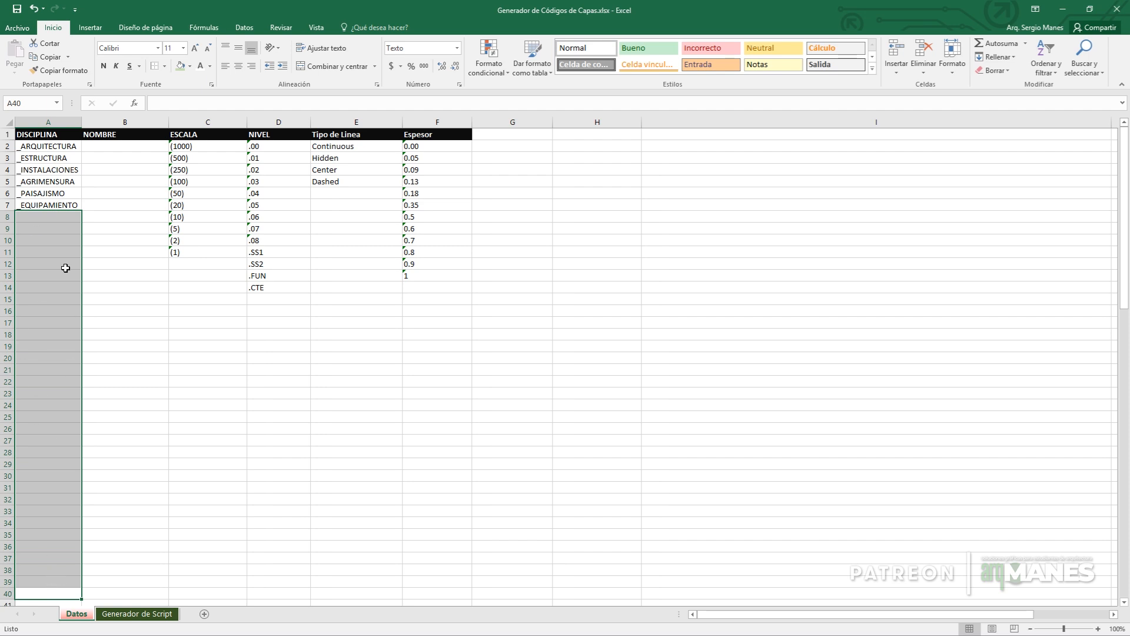
{"action": "left_click", "coordinate": [38, 204]}
{"action": "left_click_drag", "start_coordinate": [43, 217], "coordinate": [62, 530]}
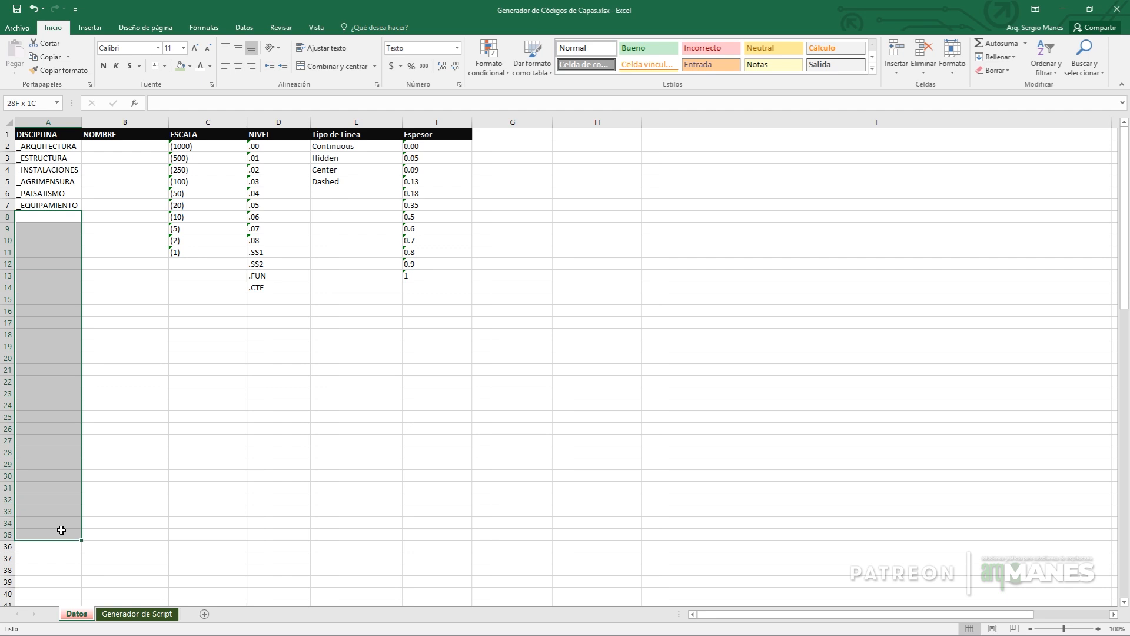
Step: Fill the NOMBRE column from B2 down with +CORTE, +VISTA, +PROYECCION, +COTAS, +BLOQUES, +HATCHLINEAS, +HATCHSOLIDO, +TEXTO, +DESIGNACIONES, +COLUMNAS, +VIGAS, +LOSAS and +BASES
{"action": "left_click", "coordinate": [110, 143]}
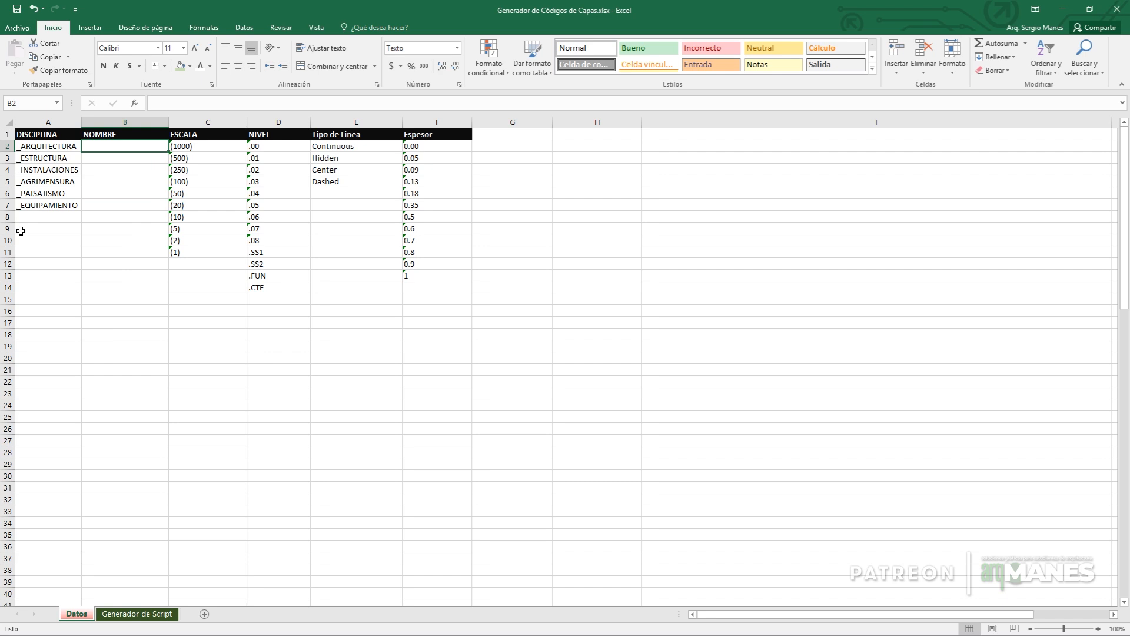
{"action": "type", "text": "-"}
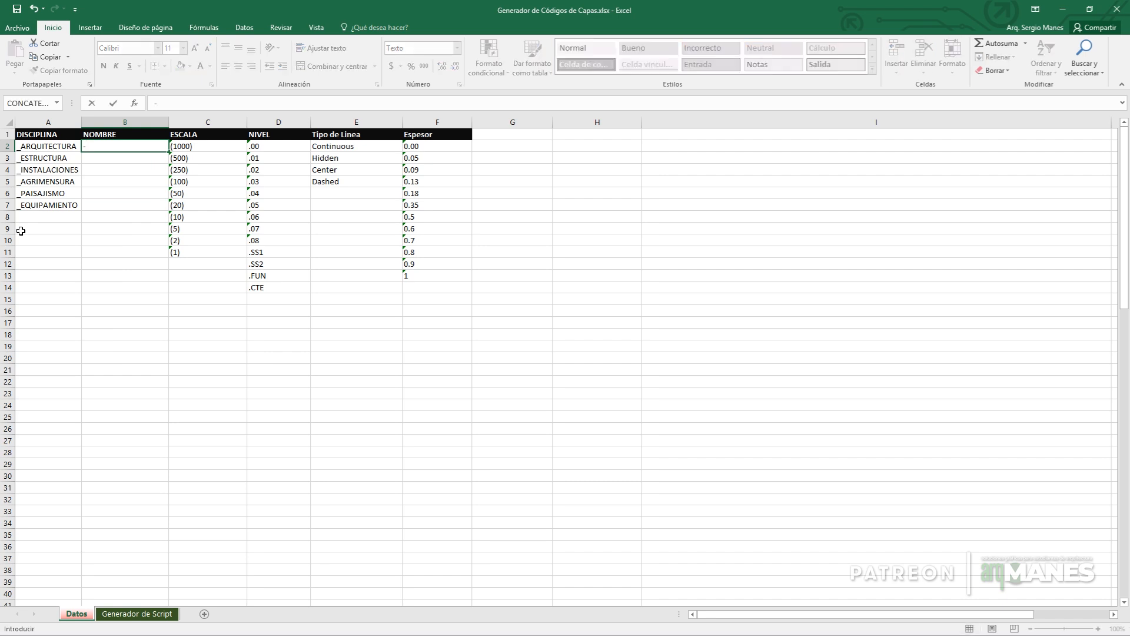
{"action": "key", "text": "BackSpace"}
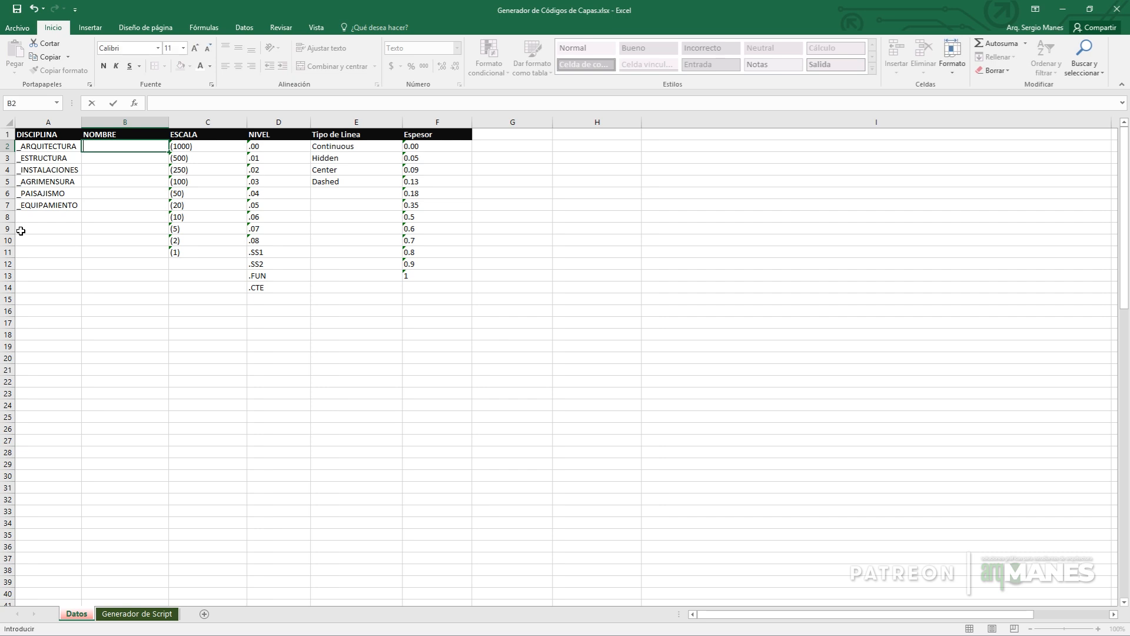
{"action": "type", "text": "+"}
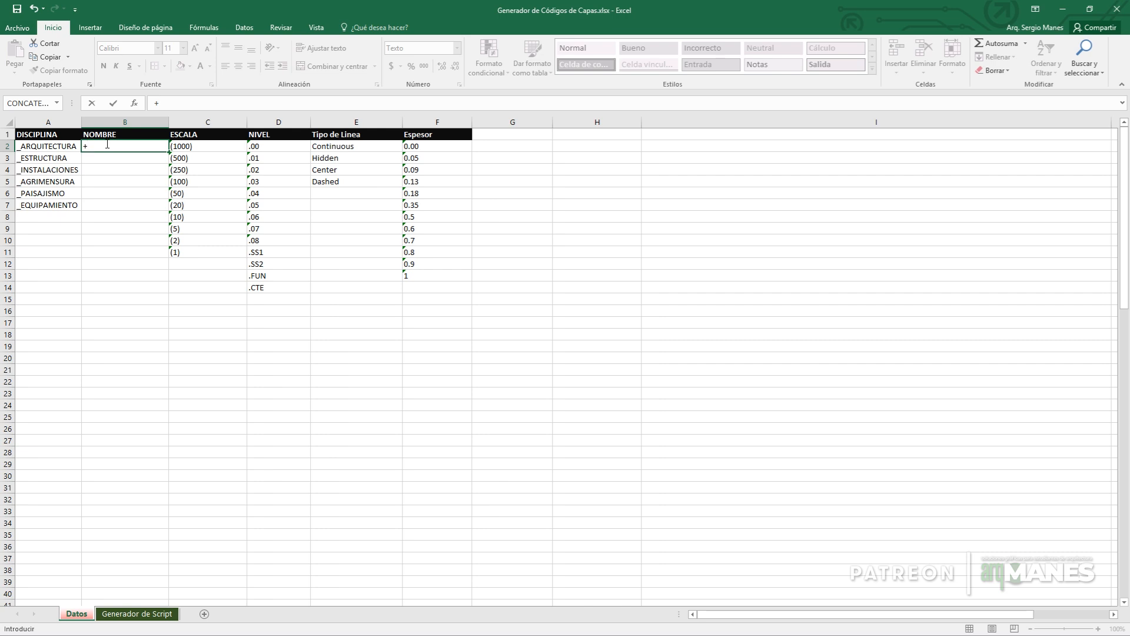
{"action": "type", "text": "CORTE"}
{"action": "key", "text": "Return"}
{"action": "type", "text": "+VISTA"}
{"action": "key", "text": "Return"}
{"action": "type", "text": "+PROYECCION"}
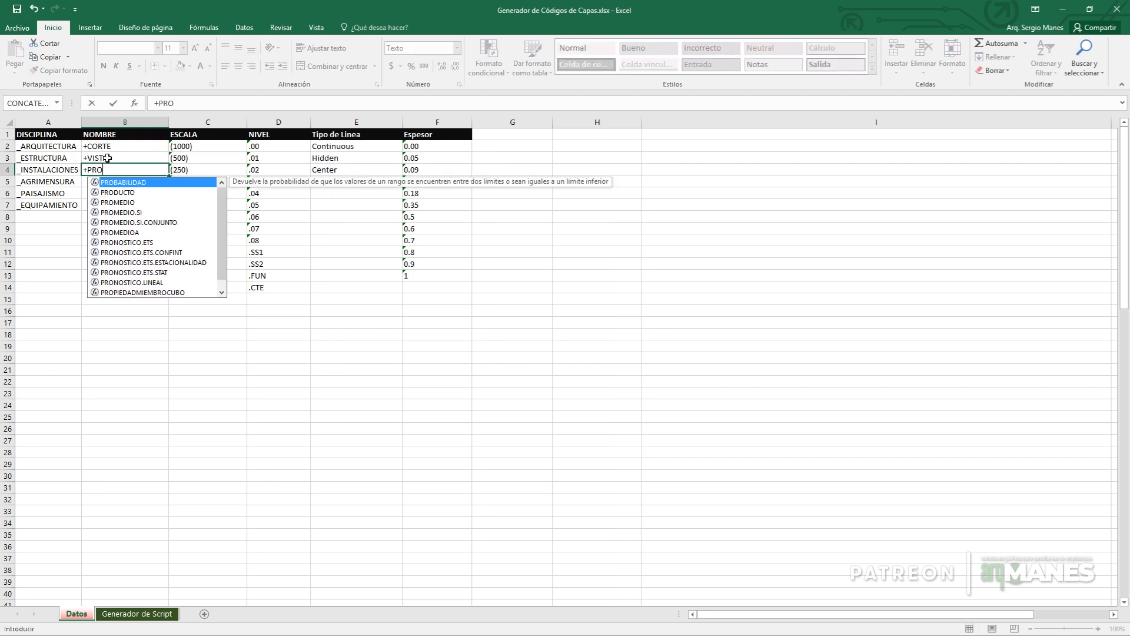
{"action": "key", "text": "Return"}
{"action": "type", "text": "+COTAS"}
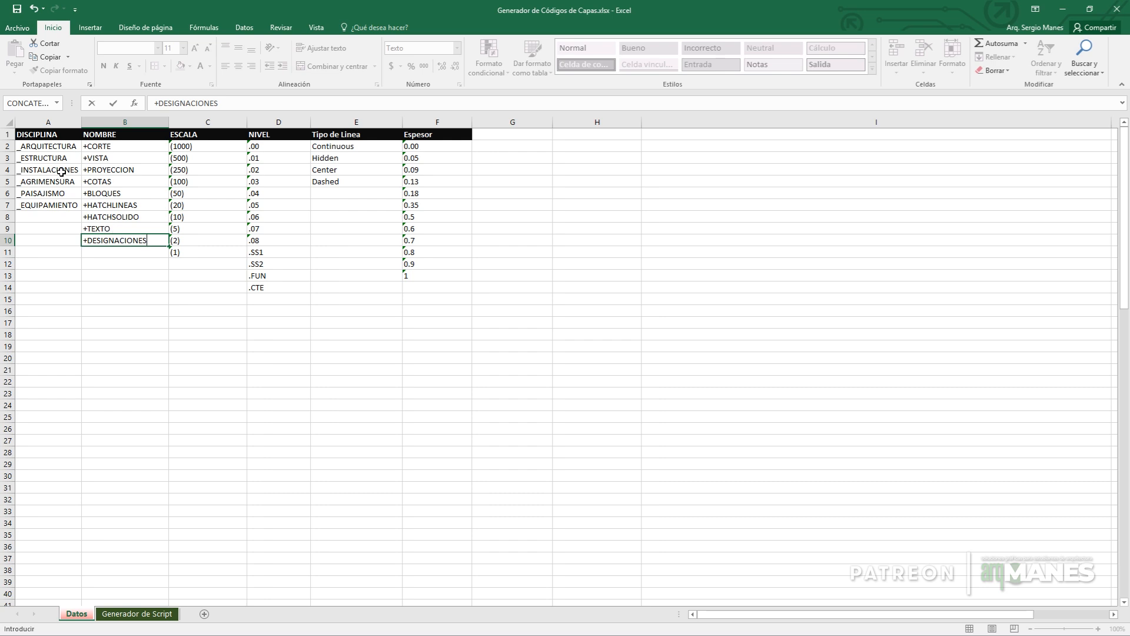
{"action": "key", "text": "Return"}
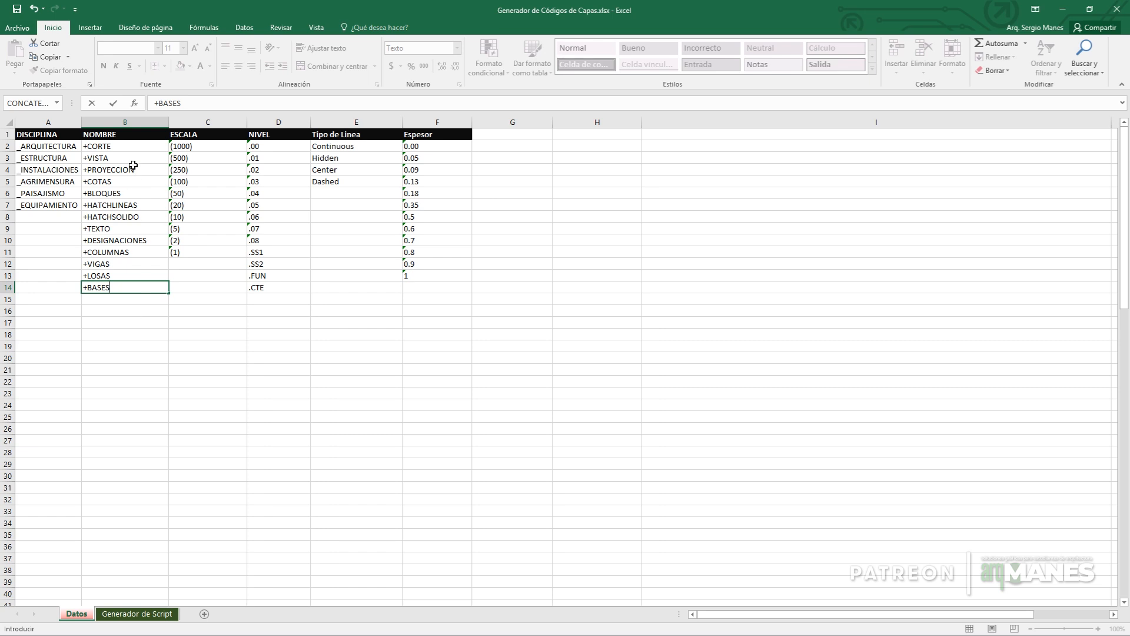
Step: Review the NOMBRE, DISCIPLINA, ESCALA and NIVEL lists, and the Especialidad to lweight cells in row 2 of the Generador de Script sheet
{"action": "left_click_drag", "start_coordinate": [132, 147], "coordinate": [146, 292]}
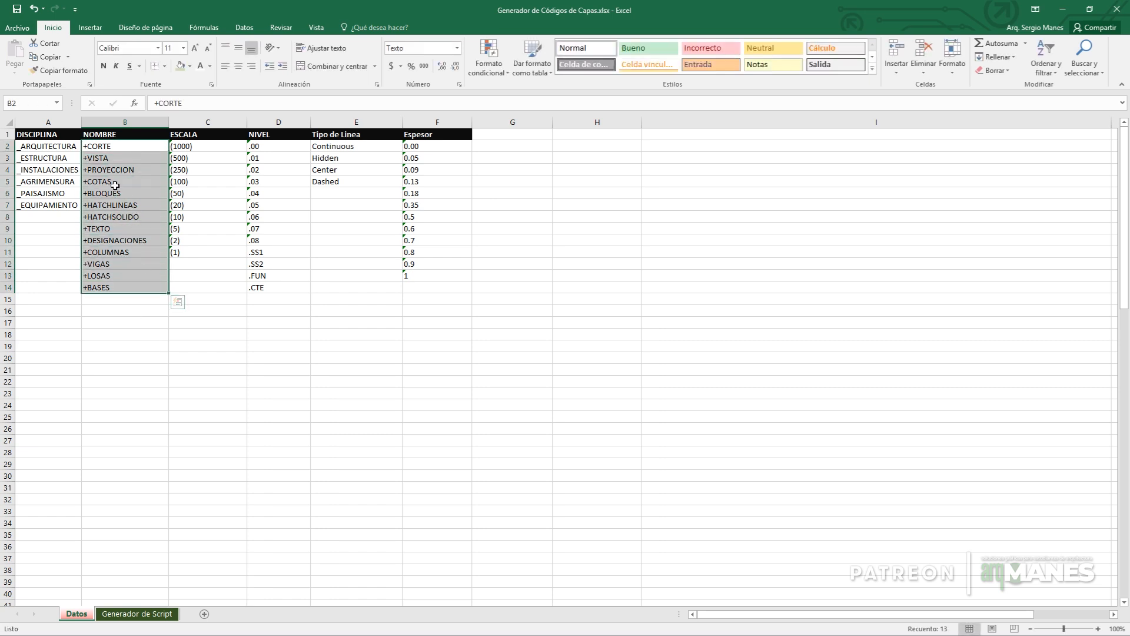
{"action": "left_click_drag", "start_coordinate": [49, 147], "coordinate": [45, 216]}
{"action": "left_click_drag", "start_coordinate": [189, 147], "coordinate": [205, 226]}
{"action": "left_click_drag", "start_coordinate": [277, 146], "coordinate": [278, 225]}
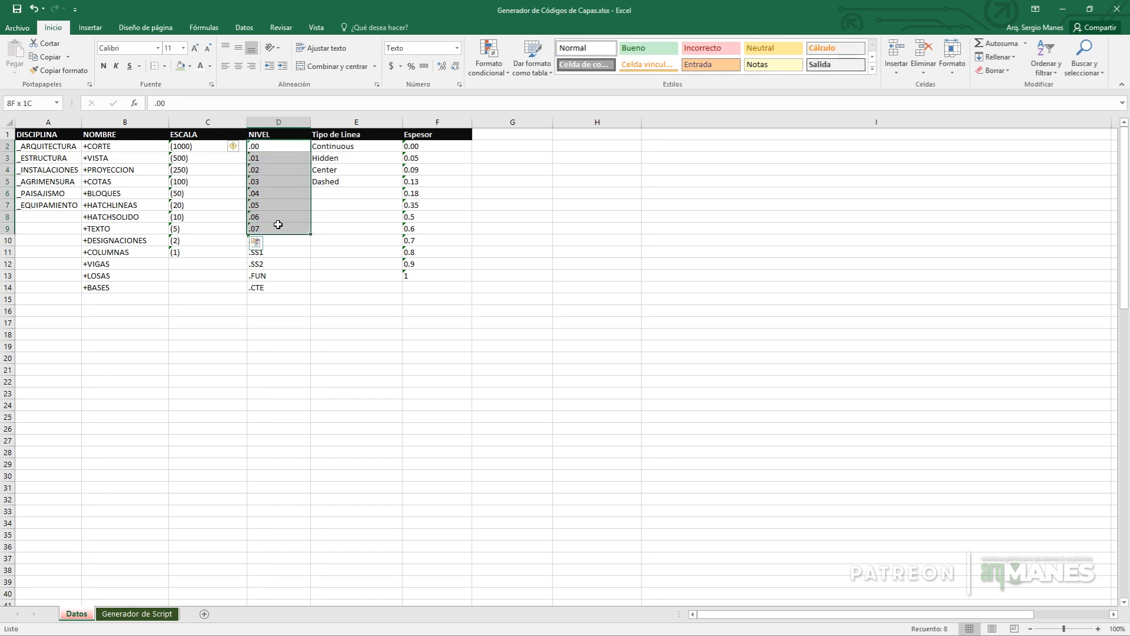
{"action": "left_click", "coordinate": [126, 309]}
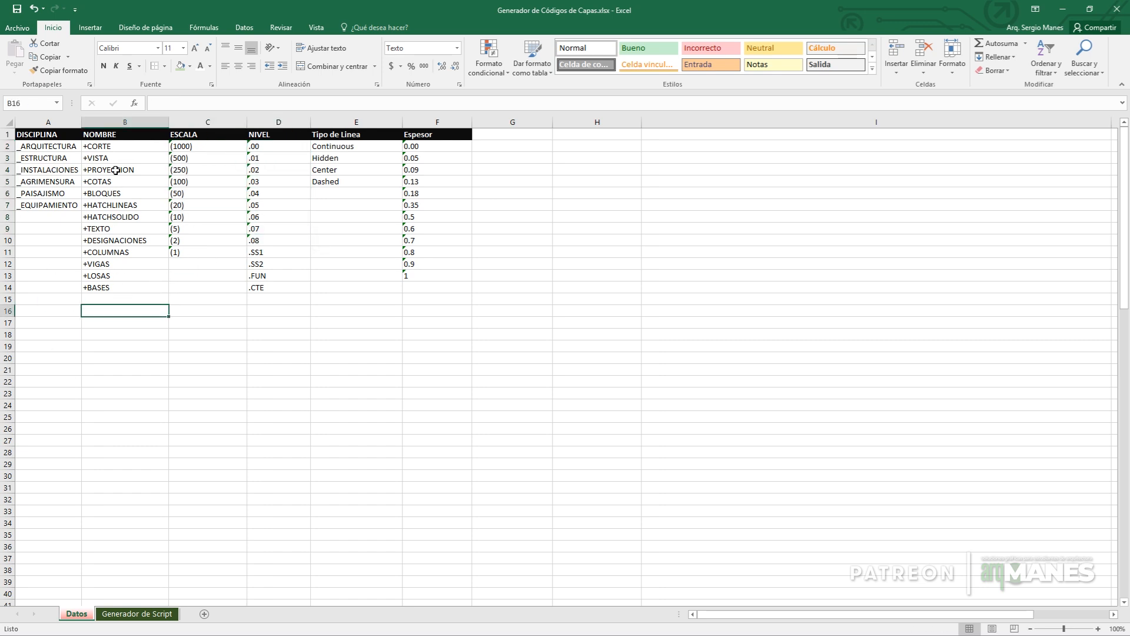
{"action": "left_click", "coordinate": [91, 594]}
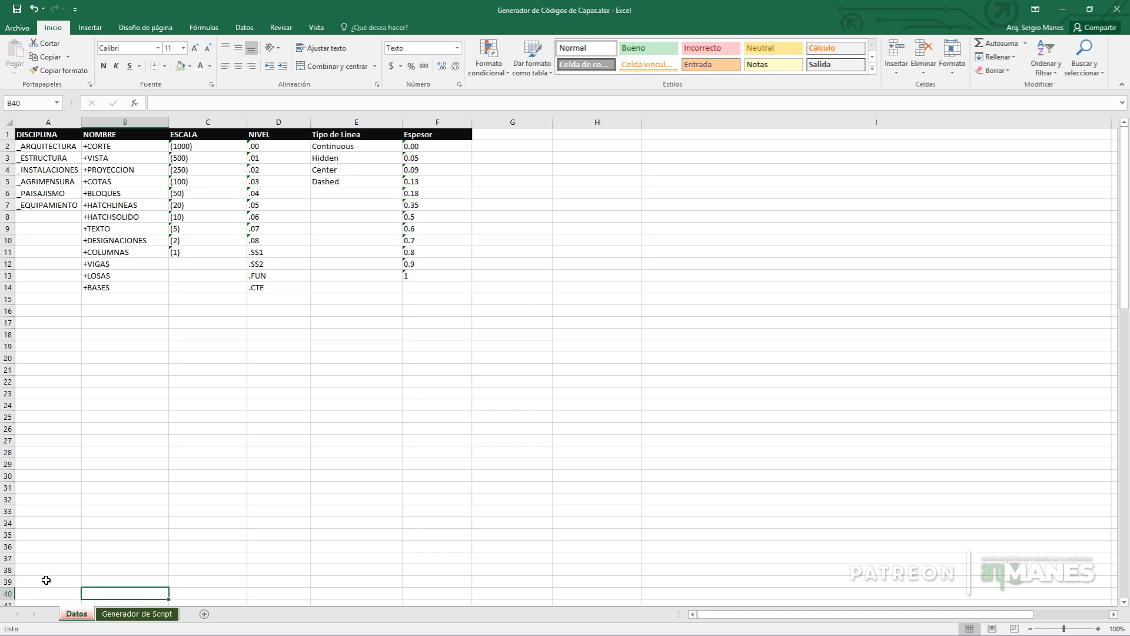
{"action": "left_click", "coordinate": [152, 615]}
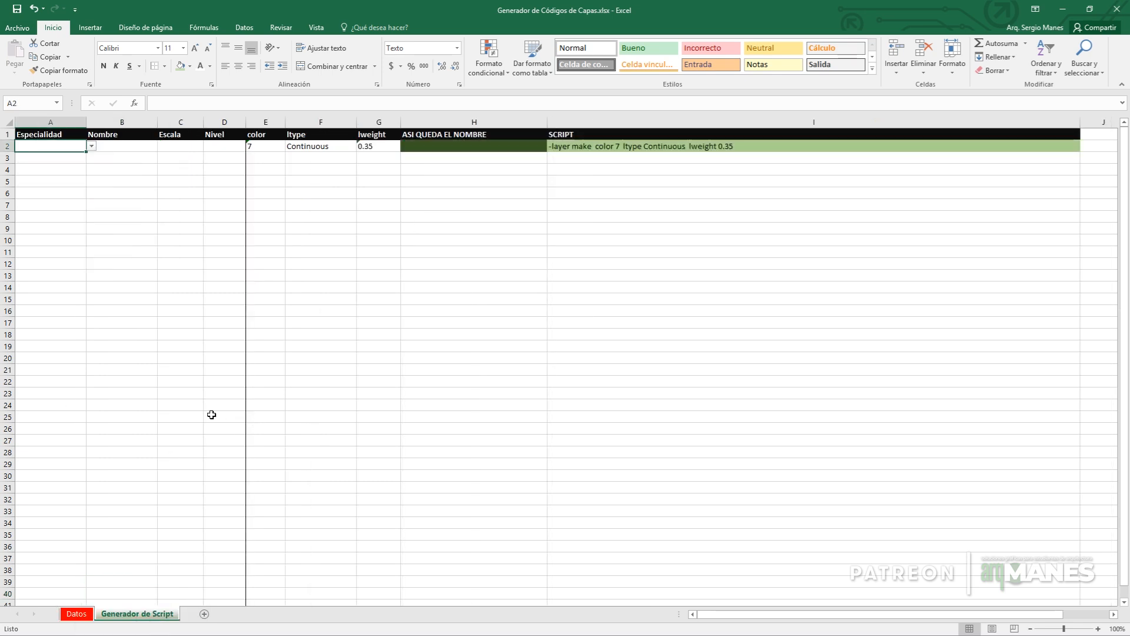
{"action": "left_click", "coordinate": [96, 218]}
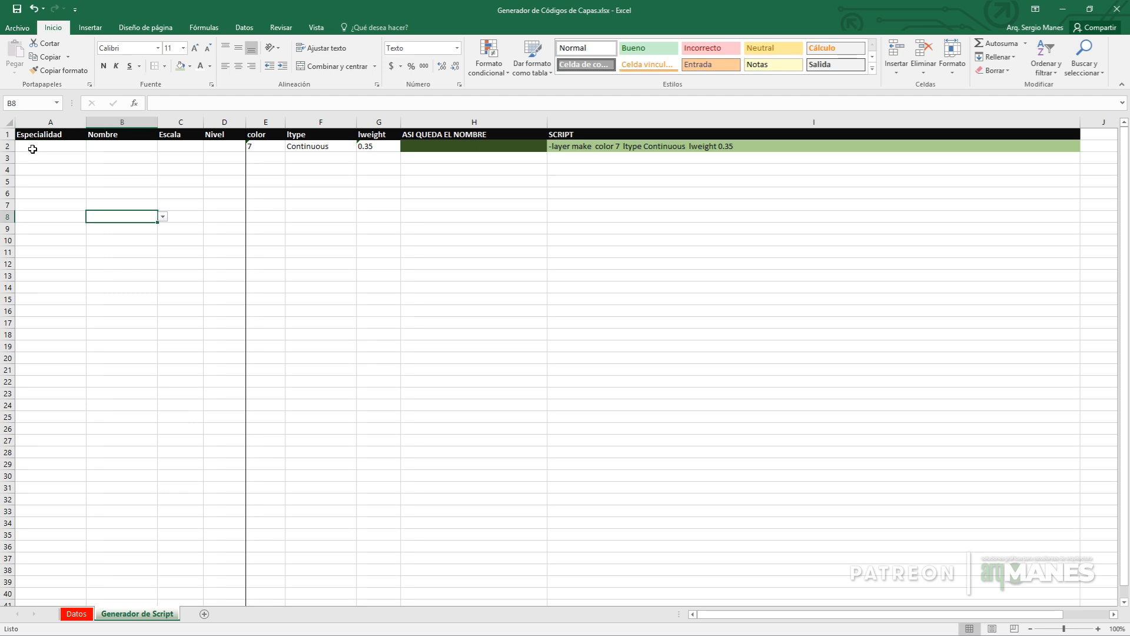
{"action": "left_click_drag", "start_coordinate": [33, 149], "coordinate": [371, 148]}
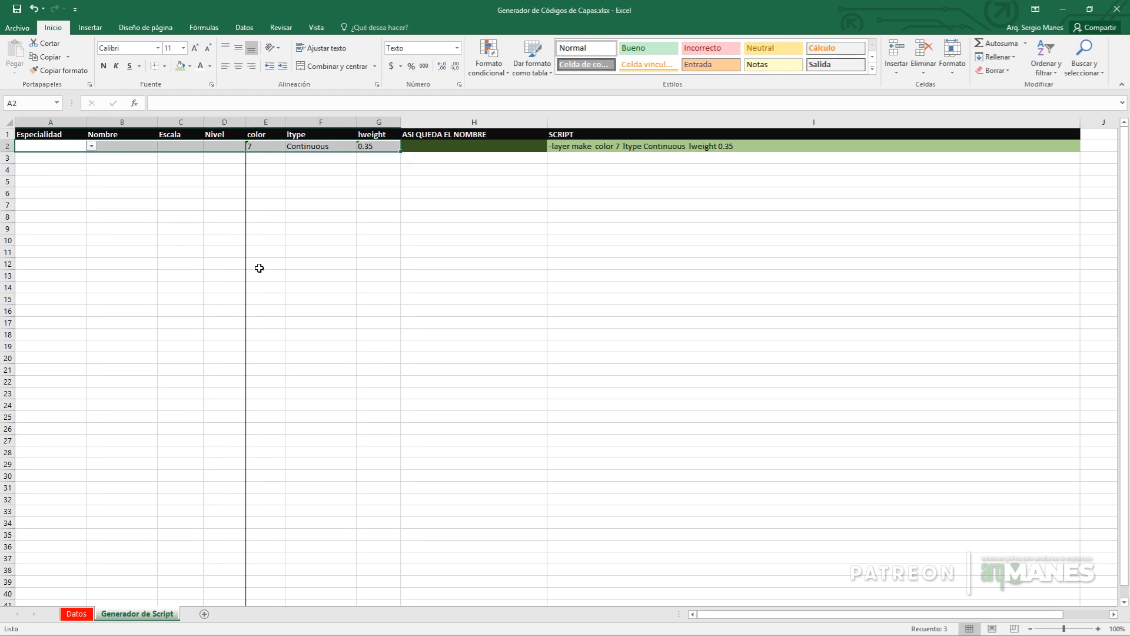
Step: Try to enter ESTRUCTURA as the Especialidad in cell A2 of the Generador de Script sheet
{"action": "left_click", "coordinate": [43, 145]}
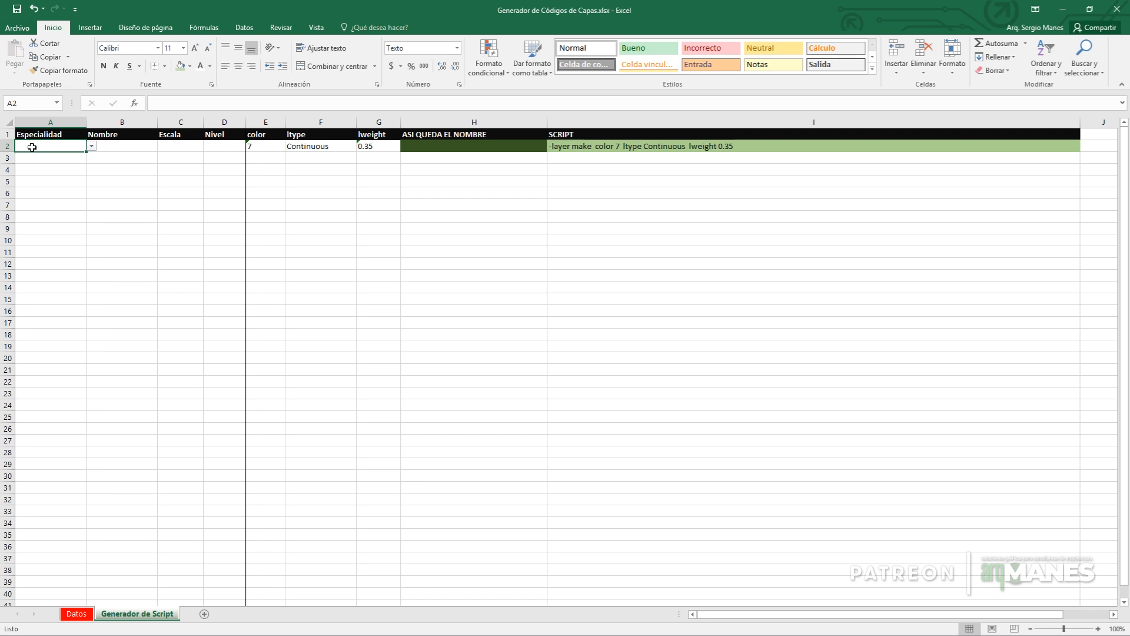
{"action": "type", "text": "ESTRUCTURA"}
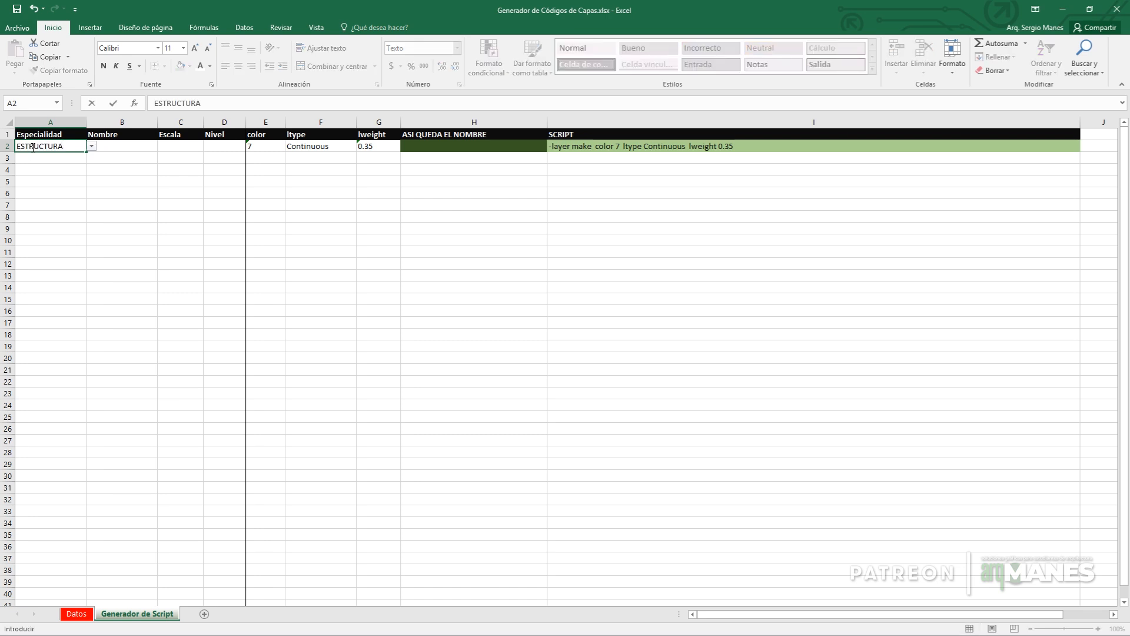
{"action": "key", "text": "Return"}
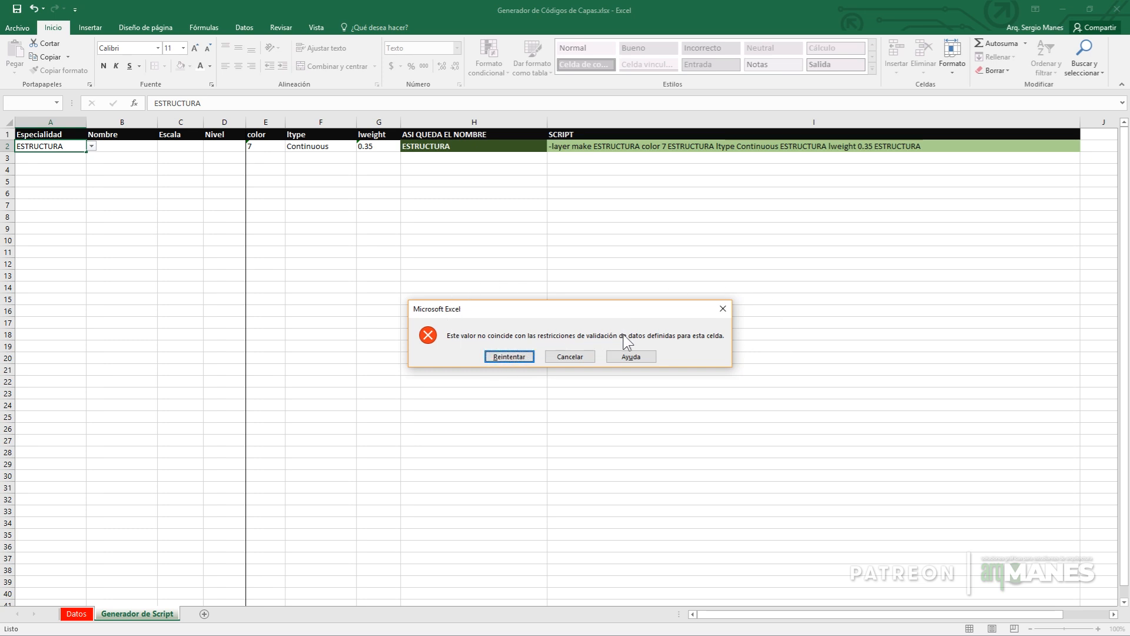
{"action": "left_click", "coordinate": [579, 357]}
{"action": "left_click", "coordinate": [91, 205]}
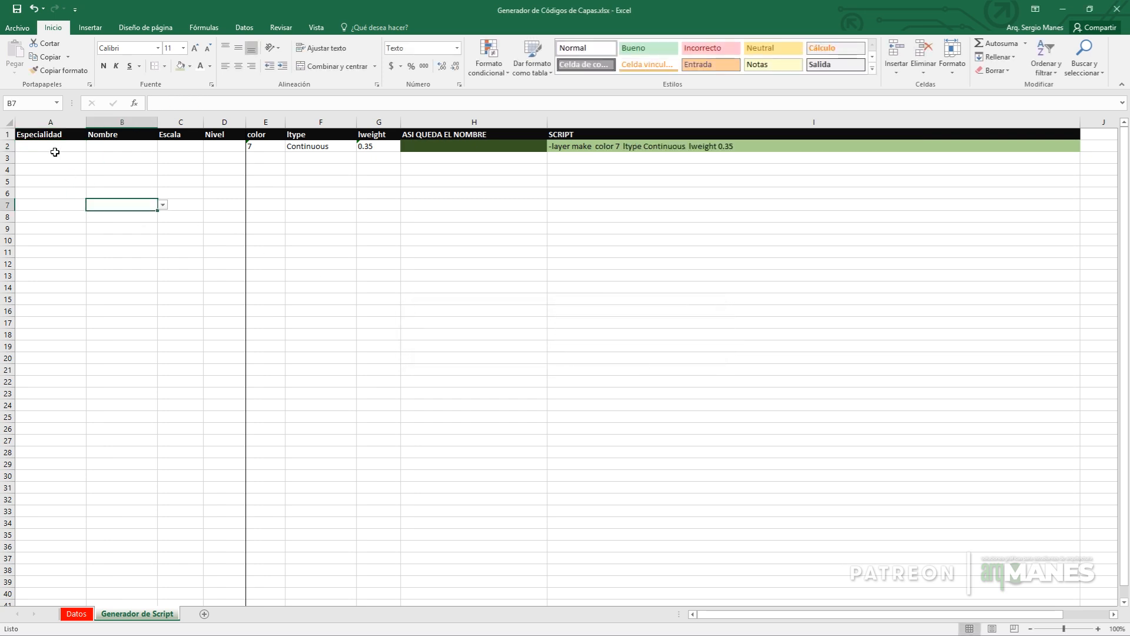
Step: Examine the Especialidad column from A2 down and the DISCIPLINA range on the Datos sheet that feeds it
{"action": "left_click_drag", "start_coordinate": [57, 149], "coordinate": [52, 548]}
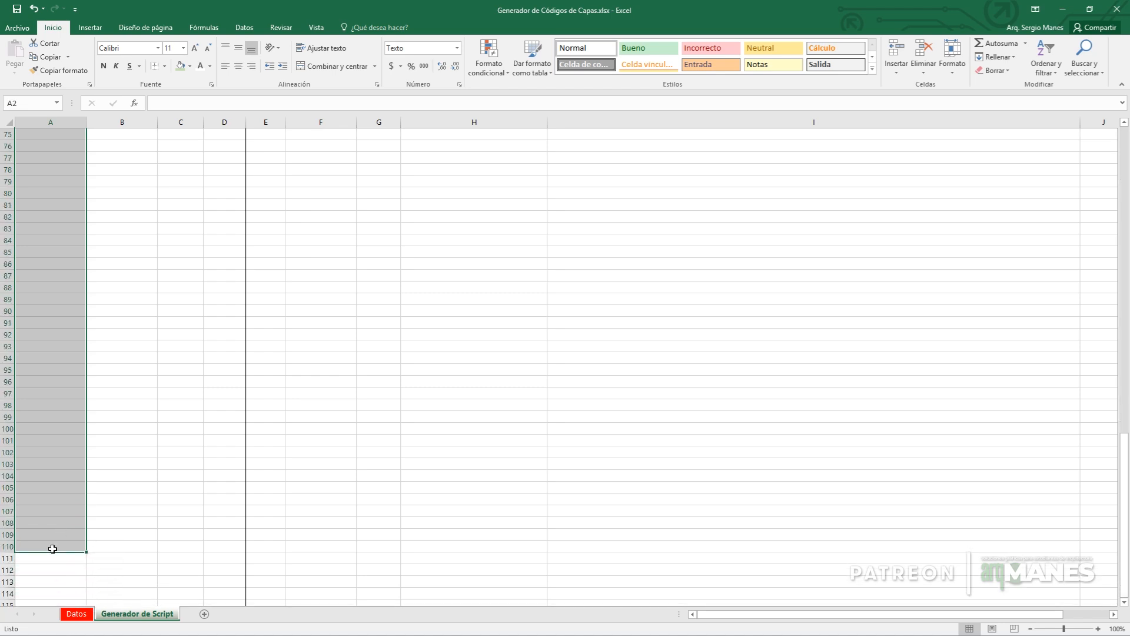
{"action": "key", "text": "ctrl+shift+Down"}
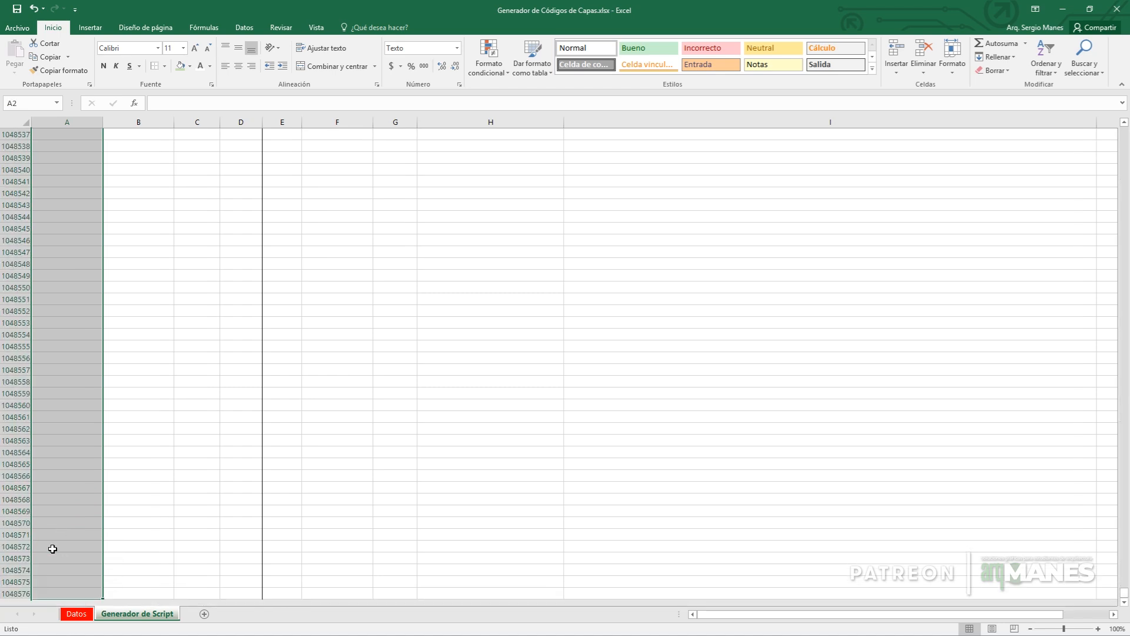
{"action": "key", "text": "ctrl+shift+Up"}
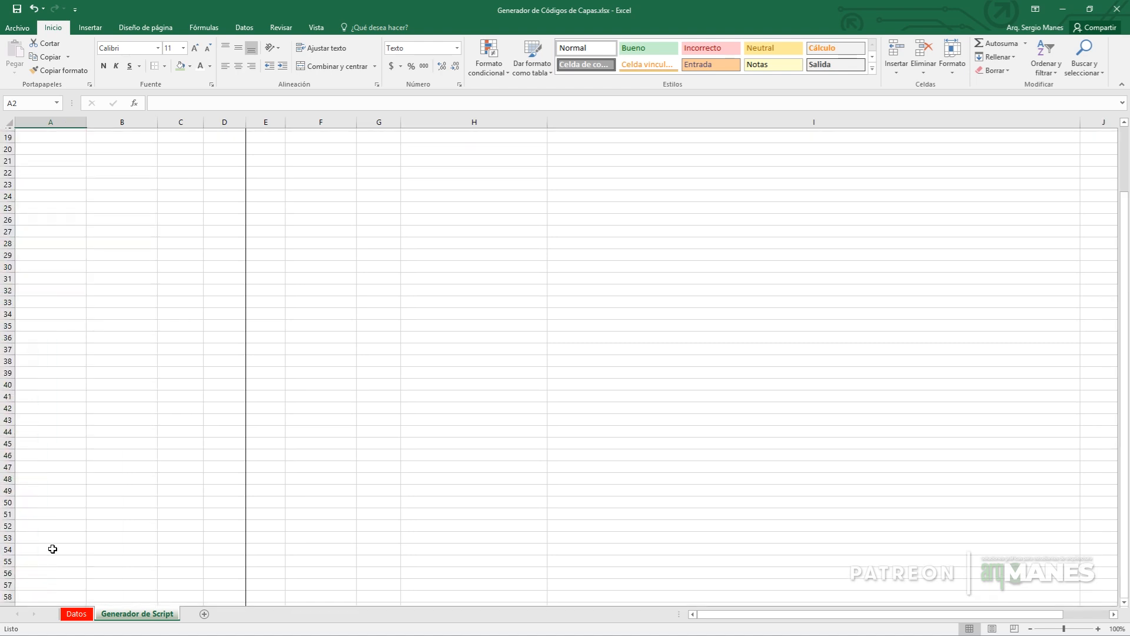
{"action": "scroll", "coordinate": [118, 228], "scroll_direction": "up", "scroll_amount": 1}
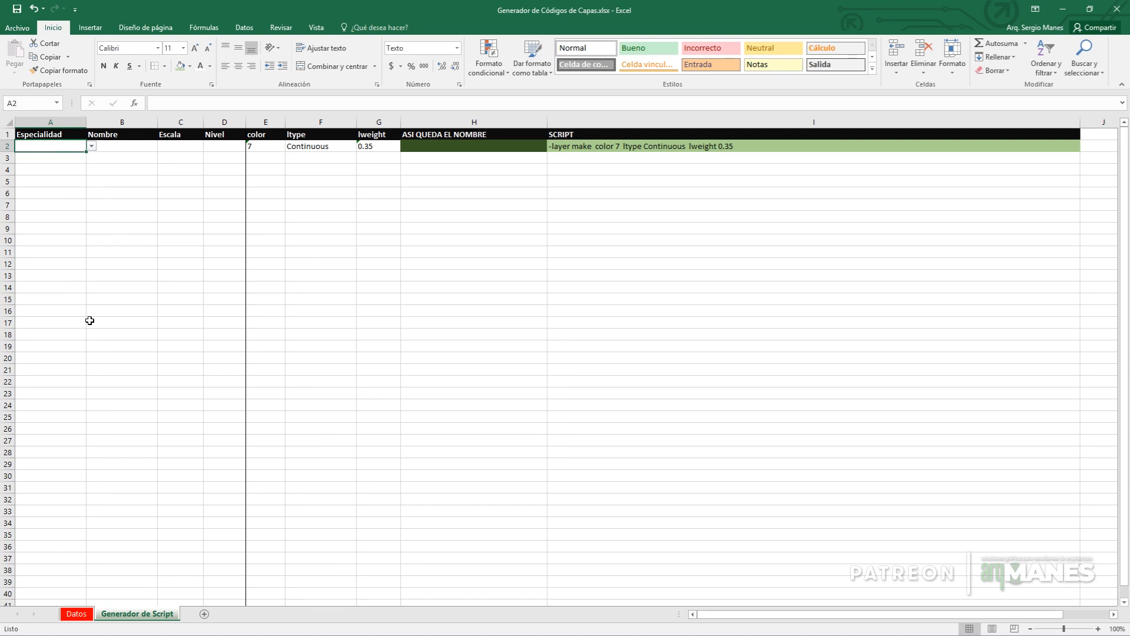
{"action": "left_click", "coordinate": [77, 613]}
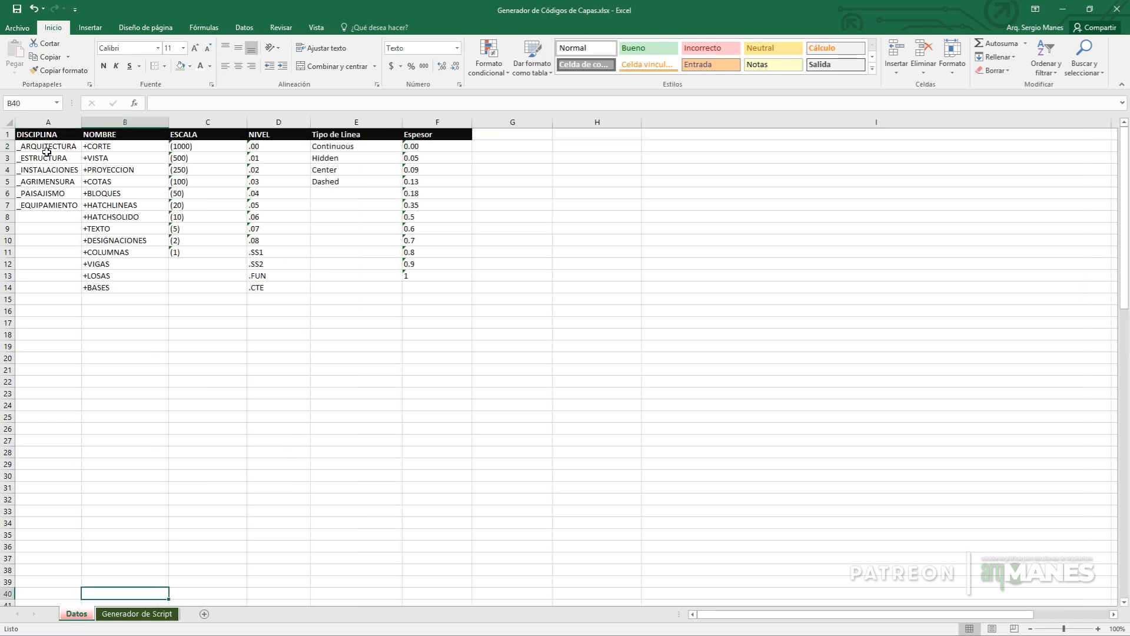
{"action": "left_click_drag", "start_coordinate": [46, 146], "coordinate": [70, 596]}
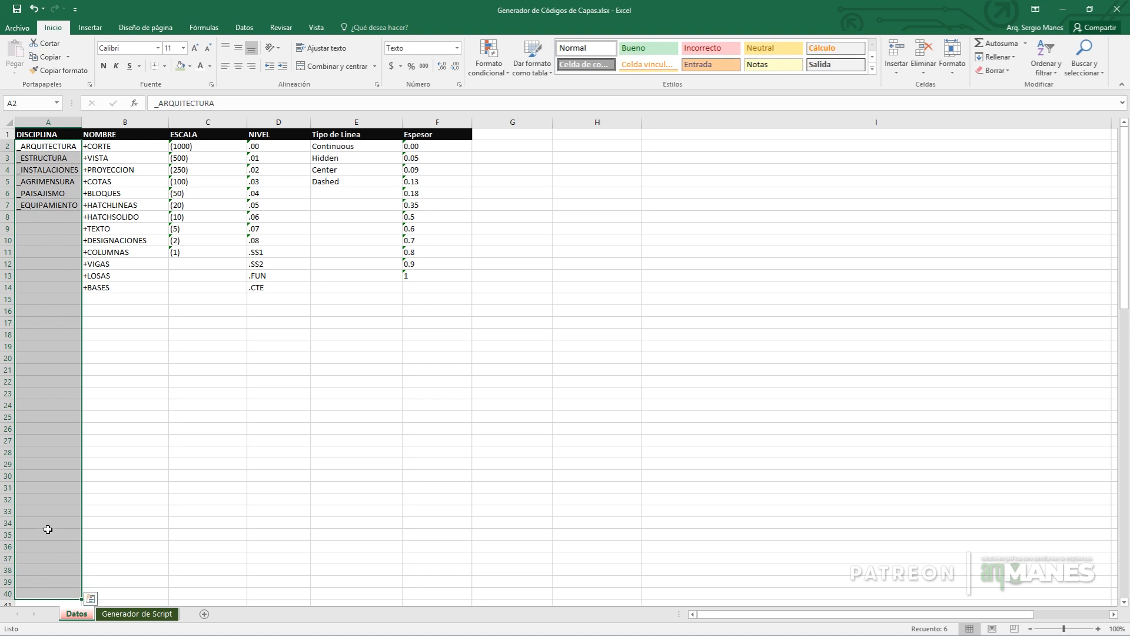
Step: In row 2 of the Generador de Script sheet, set Especialidad to _ARQUITECTURA and Nombre to +CORTE
{"action": "left_click", "coordinate": [132, 614]}
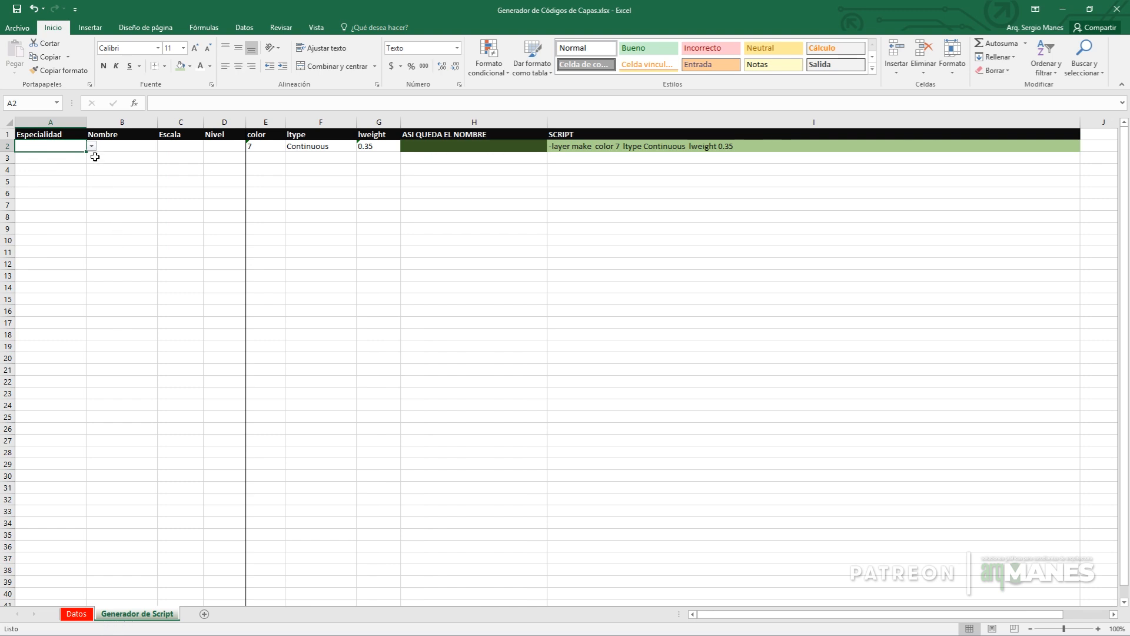
{"action": "left_click", "coordinate": [92, 146]}
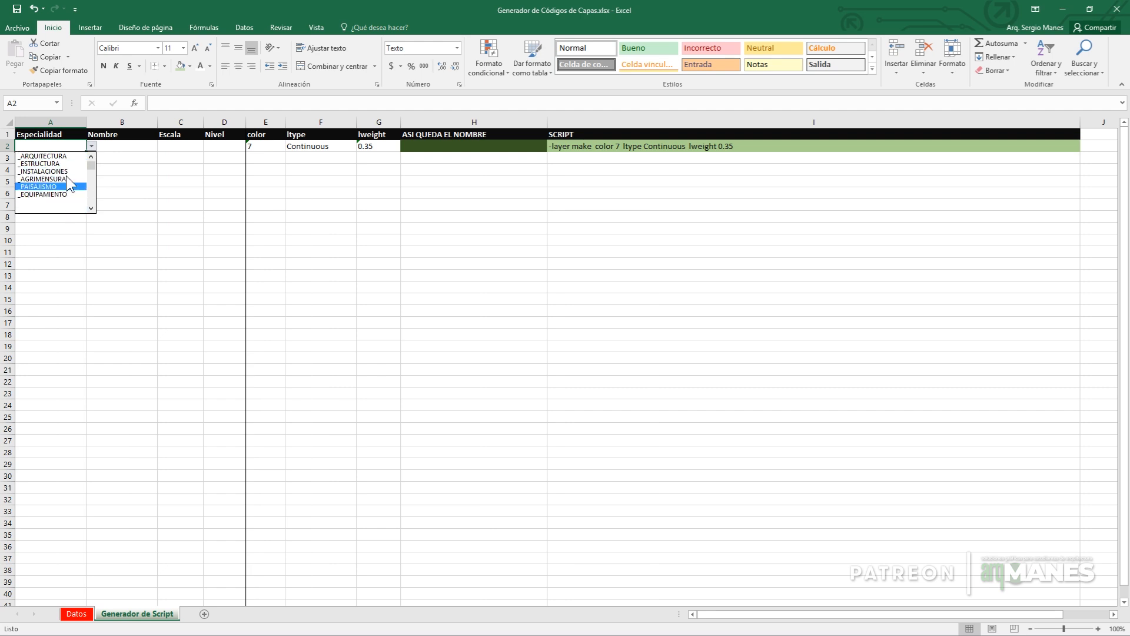
{"action": "left_click", "coordinate": [65, 157]}
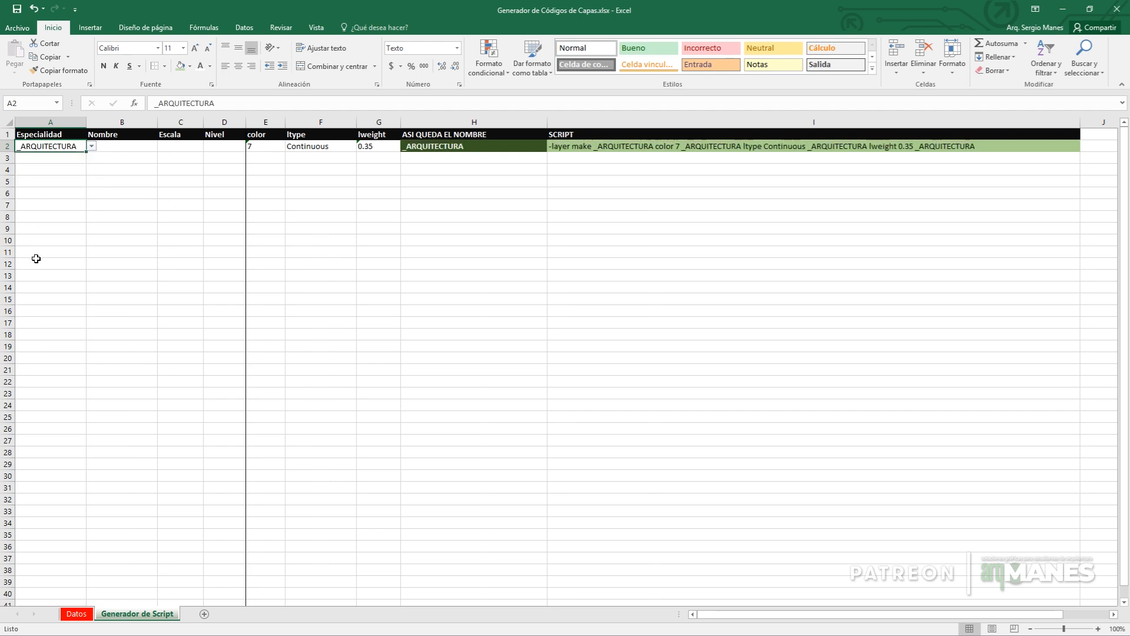
{"action": "left_click", "coordinate": [154, 149]}
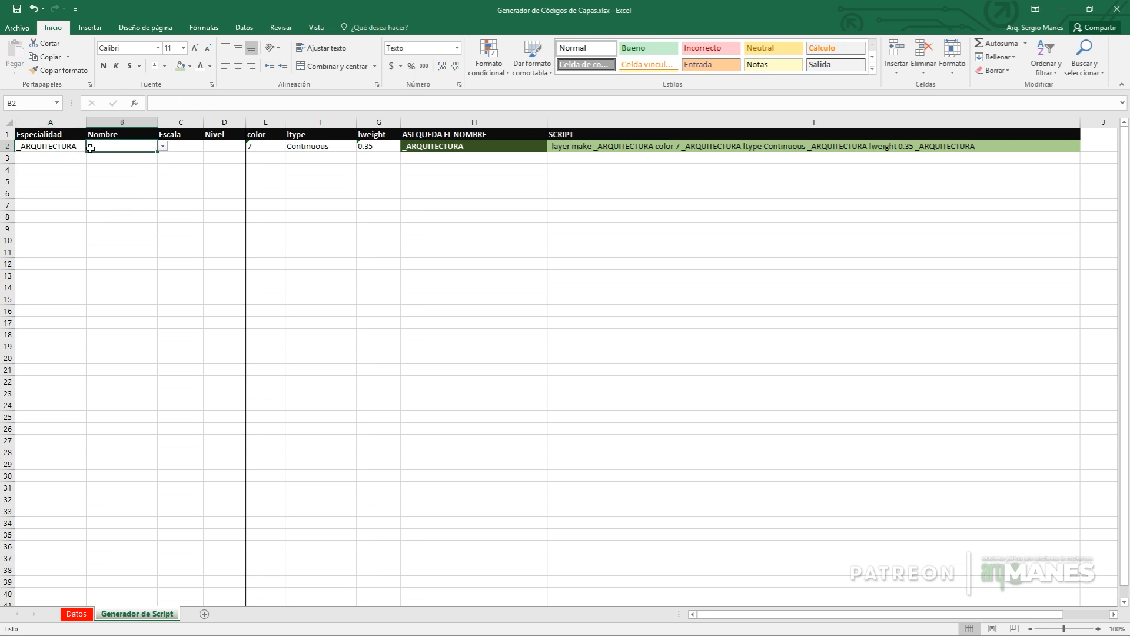
{"action": "left_click", "coordinate": [164, 145]}
{"action": "left_click_drag", "start_coordinate": [162, 177], "coordinate": [159, 152]}
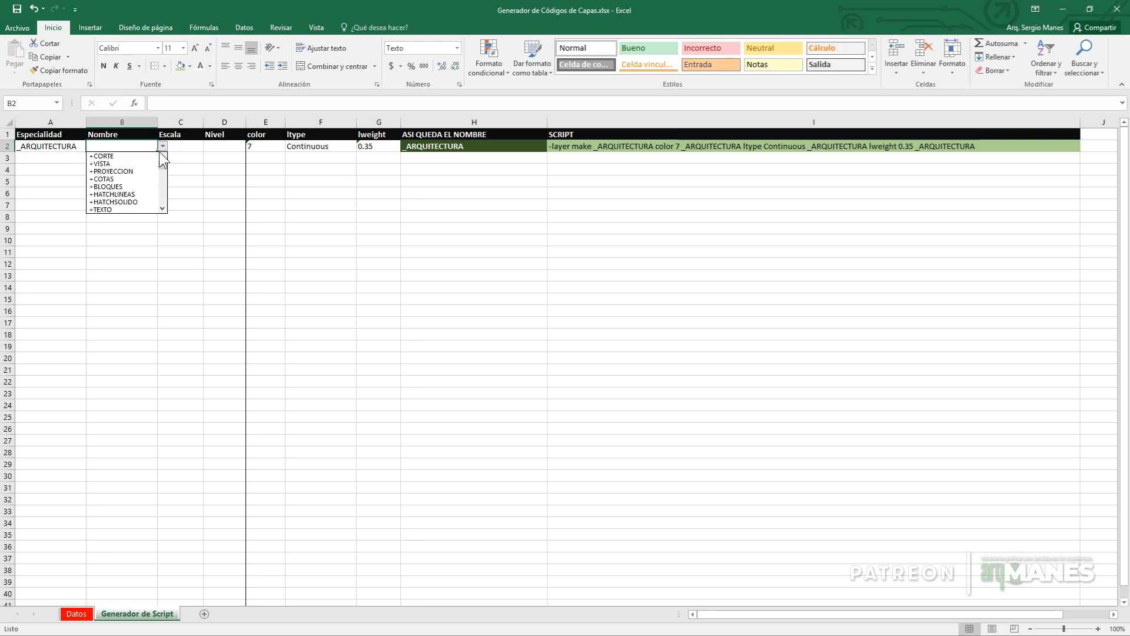
{"action": "left_click", "coordinate": [161, 194]}
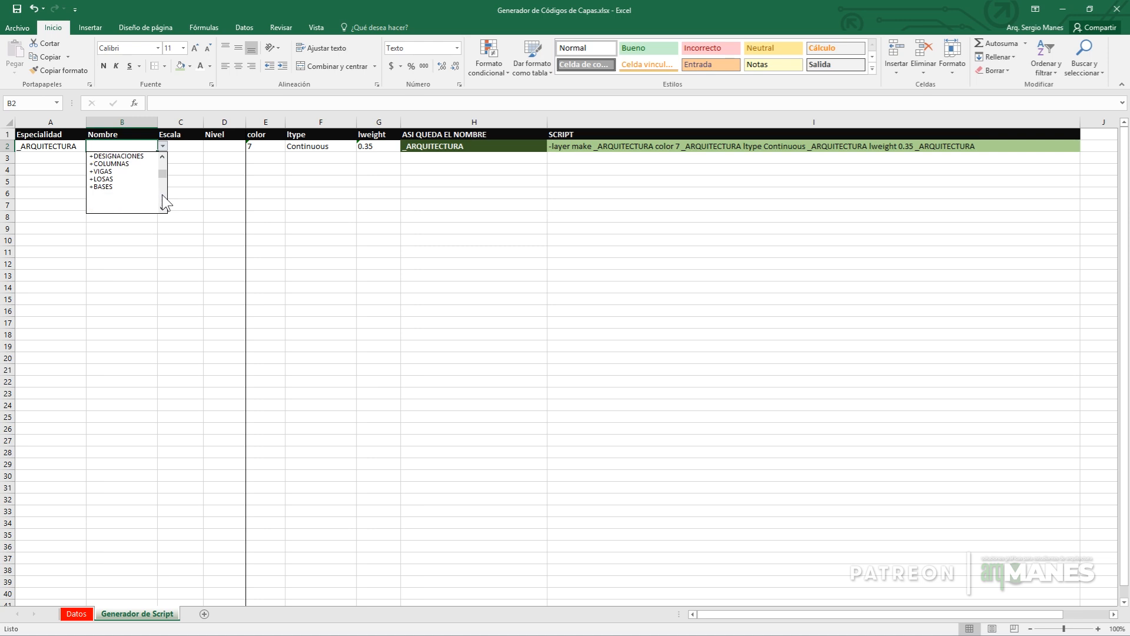
{"action": "left_click", "coordinate": [164, 173]}
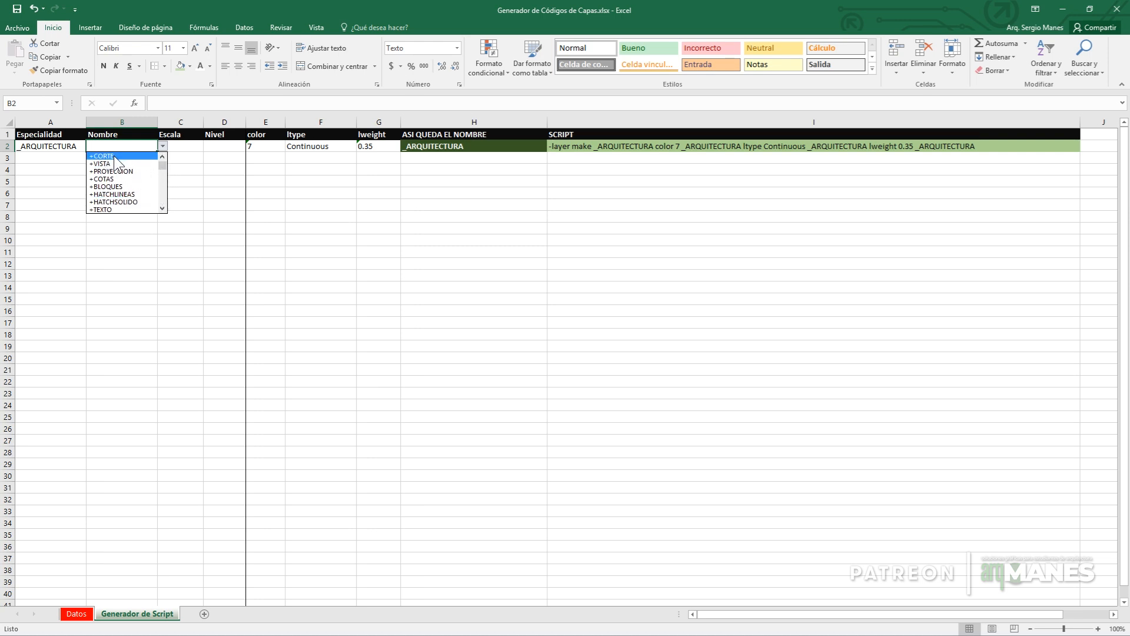
{"action": "left_click", "coordinate": [114, 155]}
{"action": "left_click", "coordinate": [190, 151]}
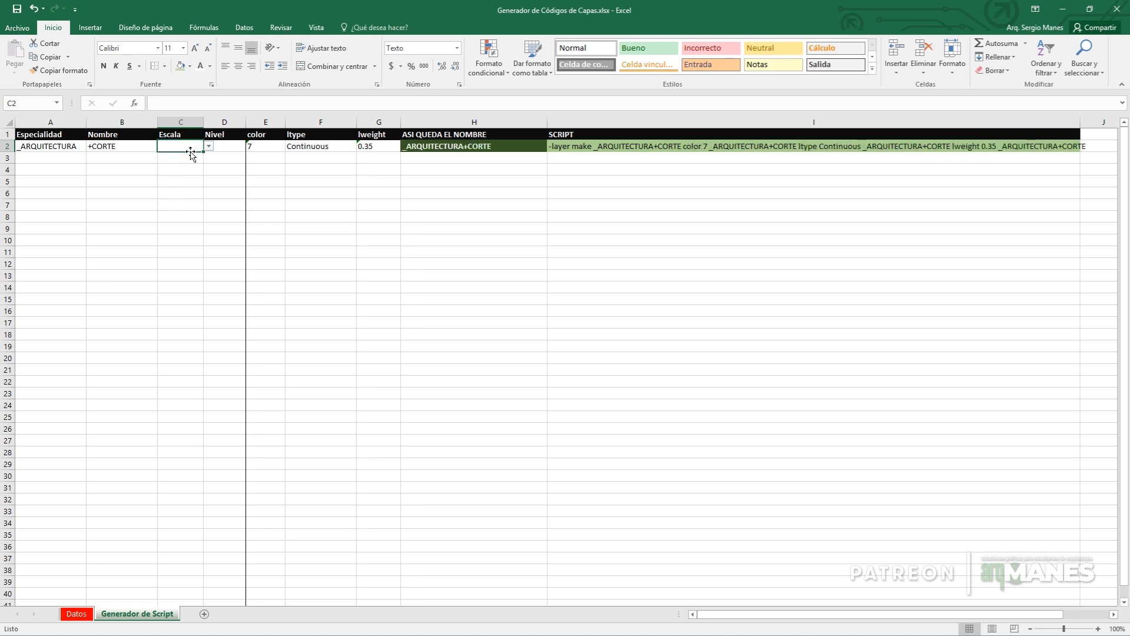
{"action": "left_click", "coordinate": [225, 145]}
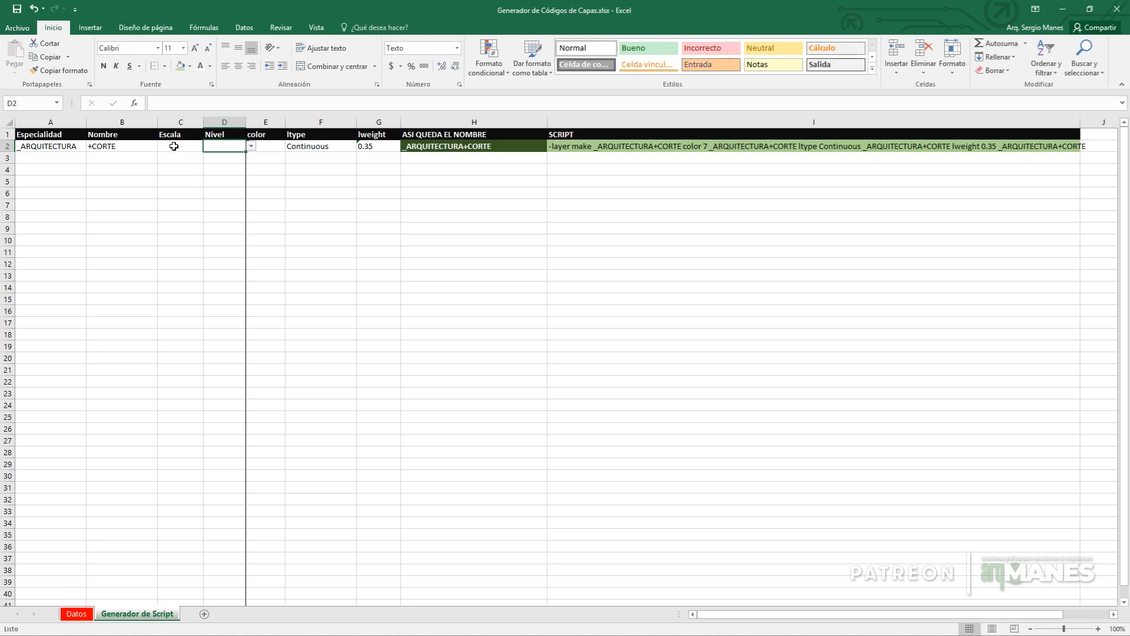
{"action": "left_click", "coordinate": [264, 147]}
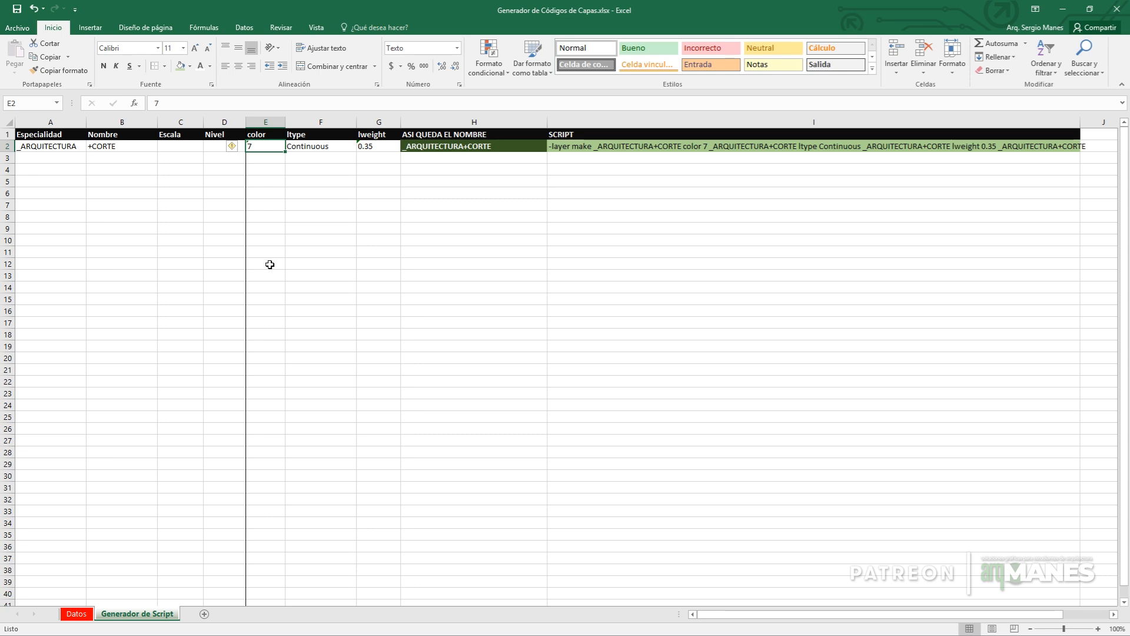
{"action": "left_click", "coordinate": [261, 159]}
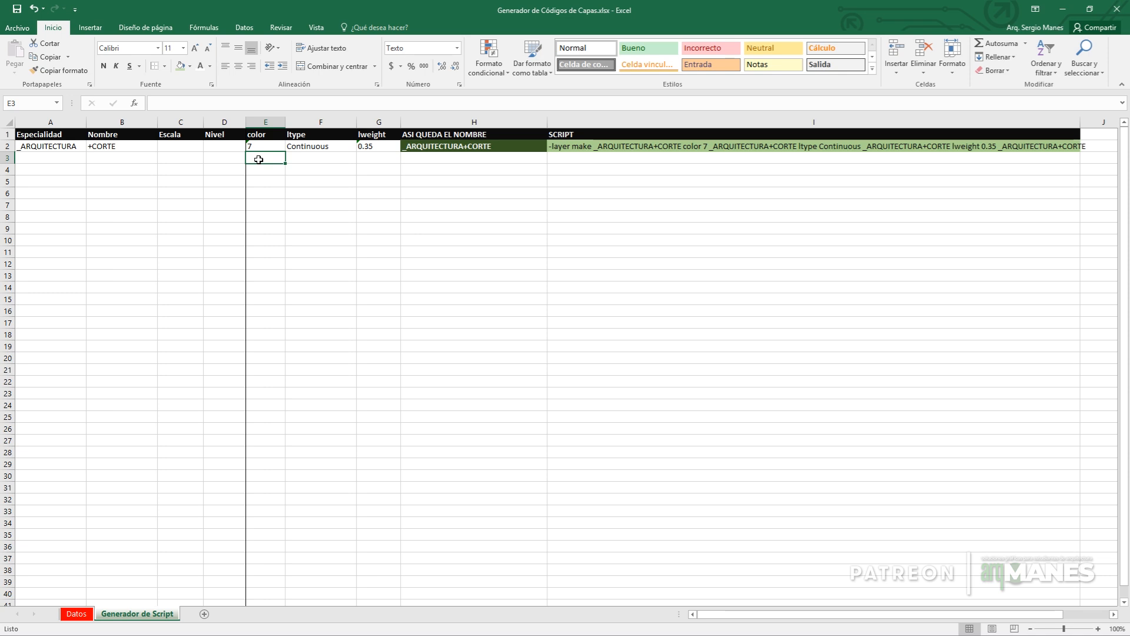
Step: Try the RGB value 99,54,23 as the color in cell E3, and clear the cell
{"action": "type", "text": "99,54,23"}
{"action": "key", "text": "Return"}
{"action": "left_click", "coordinate": [262, 157]}
{"action": "key", "text": "Delete"}
Step: Examine row 2's Especialidad, Nombre, color and ltype cells, and the Tipo de Linea list on the Datos sheet that feeds ltype
{"action": "left_click", "coordinate": [41, 148]}
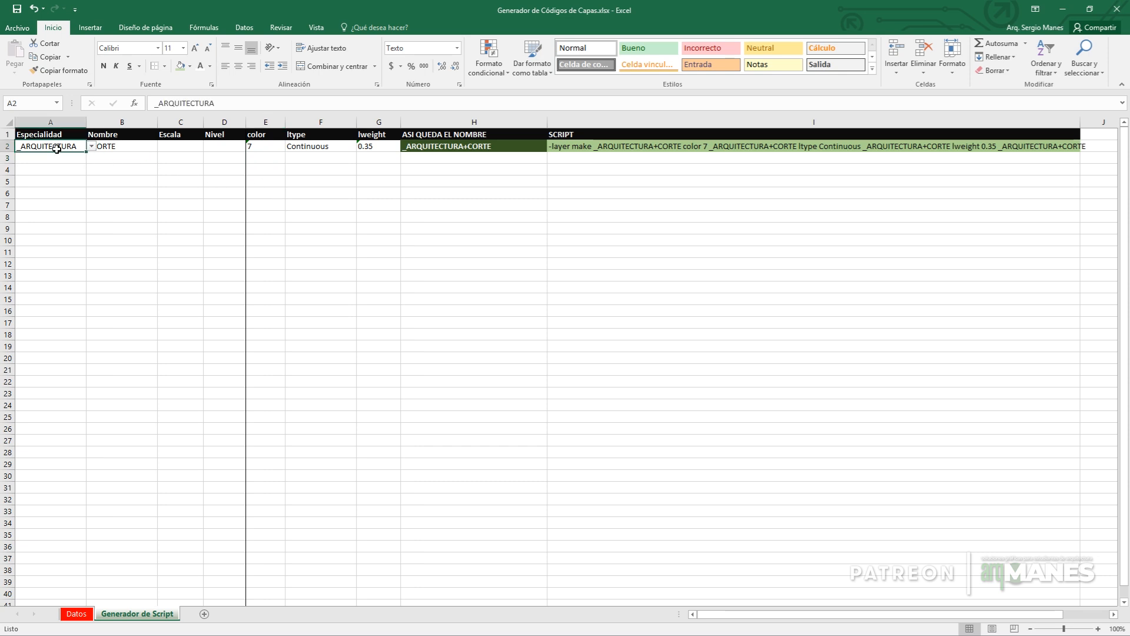
{"action": "left_click", "coordinate": [136, 148]}
{"action": "left_click", "coordinate": [269, 147]}
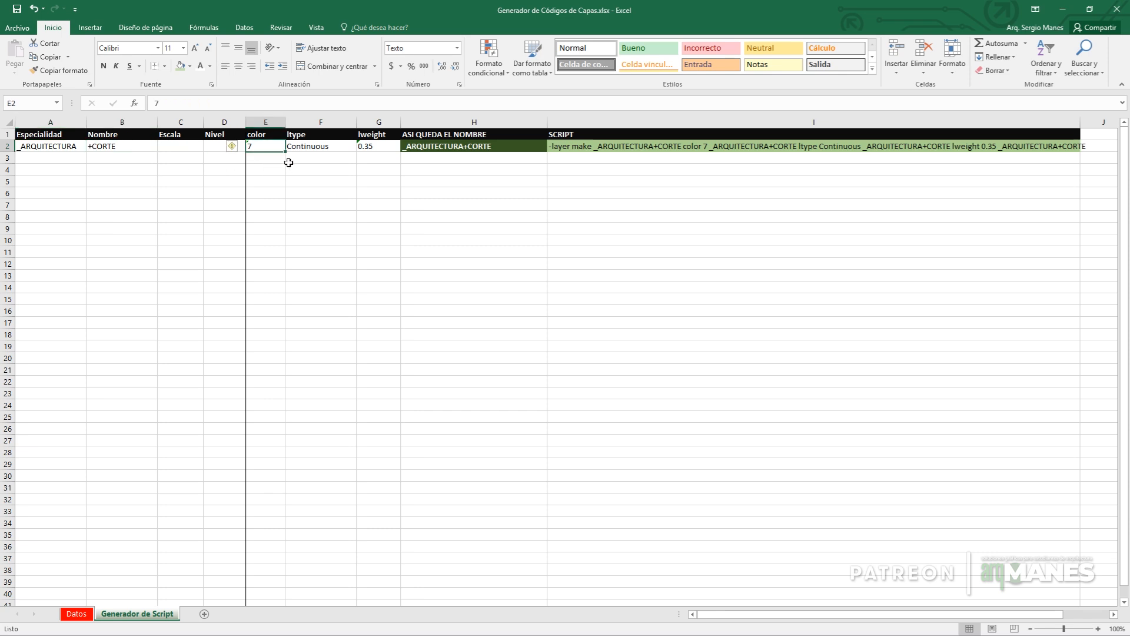
{"action": "left_click", "coordinate": [312, 148]}
{"action": "left_click", "coordinate": [361, 145]}
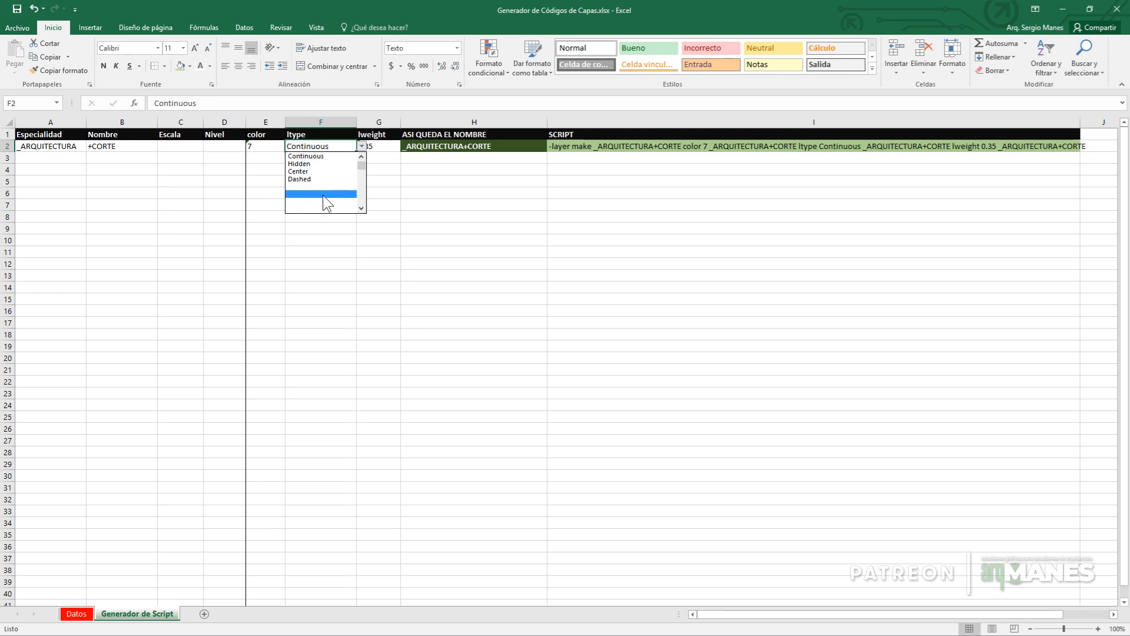
{"action": "left_click", "coordinate": [343, 362]}
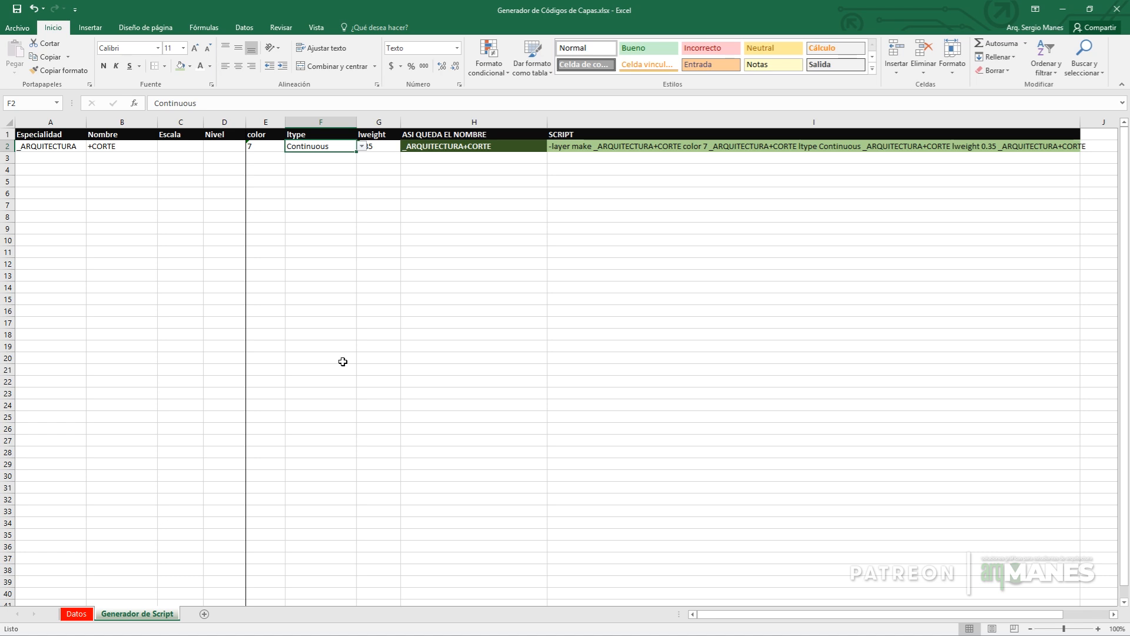
{"action": "left_click", "coordinate": [79, 614]}
{"action": "left_click_drag", "start_coordinate": [329, 147], "coordinate": [328, 183]}
{"action": "key", "text": "ctrl+Page_Down"}
Step: Set the lweight in row 2 to 0.5 and check the ASI QUEDA EL NOMBRE and SCRIPT cells of that row
{"action": "left_click", "coordinate": [380, 147]}
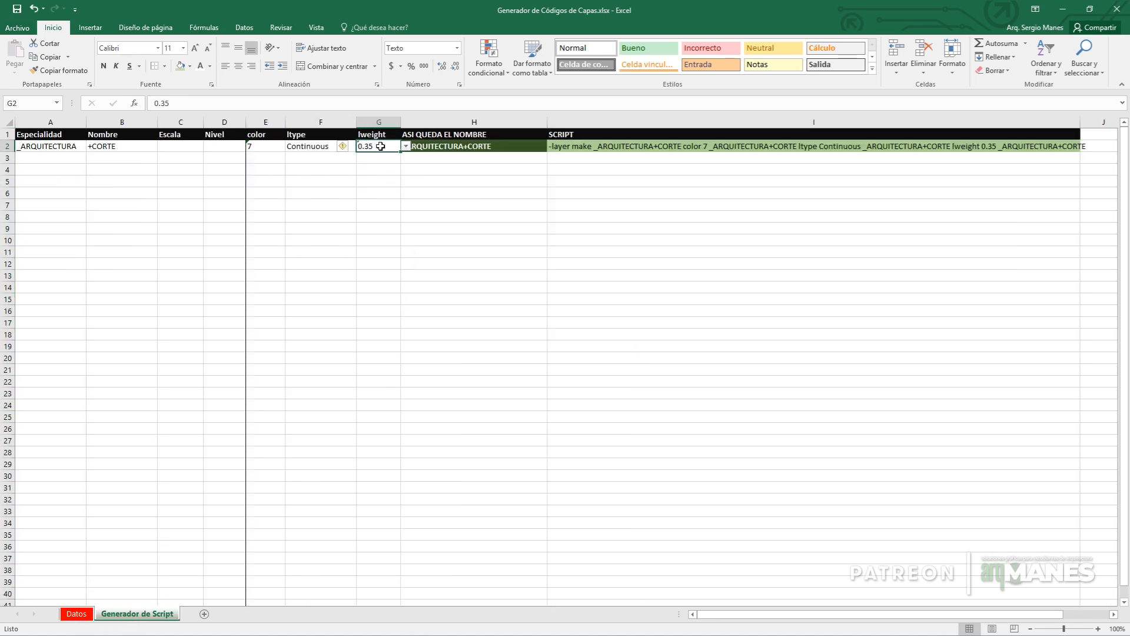
{"action": "left_click", "coordinate": [406, 147]}
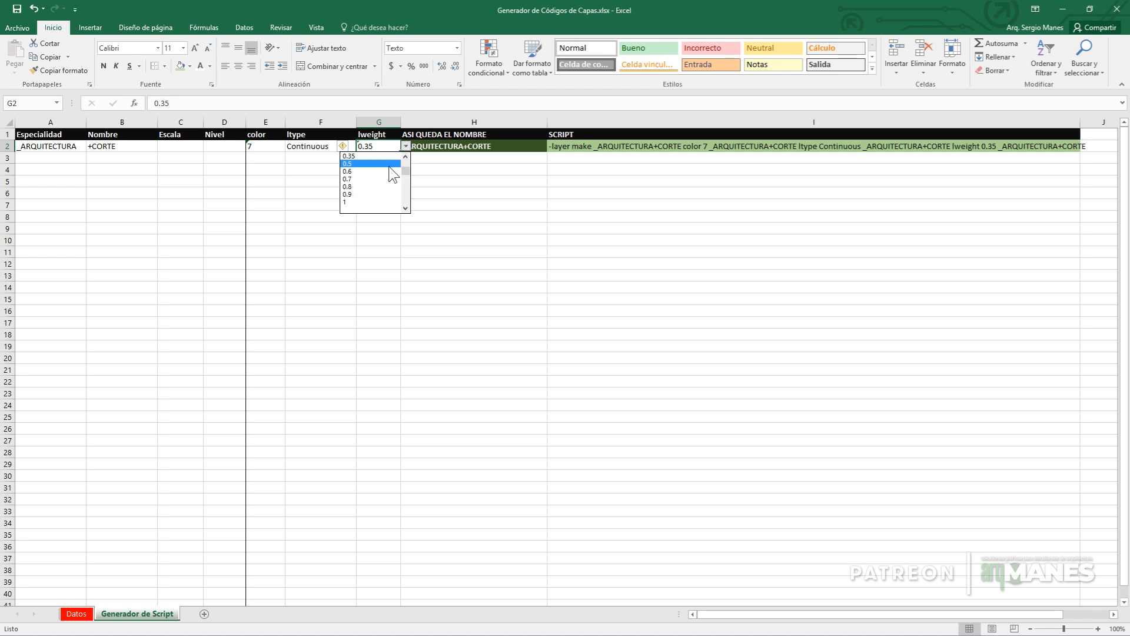
{"action": "left_click", "coordinate": [366, 161]}
{"action": "left_click", "coordinate": [366, 229]}
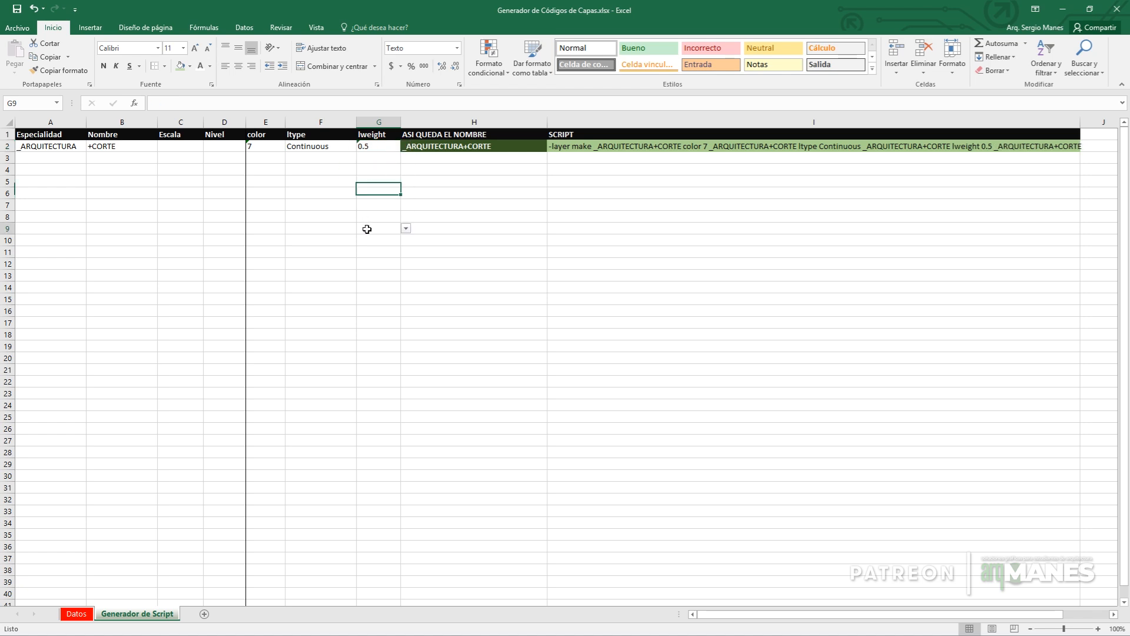
{"action": "left_click", "coordinate": [415, 147]}
{"action": "left_click", "coordinate": [457, 178]}
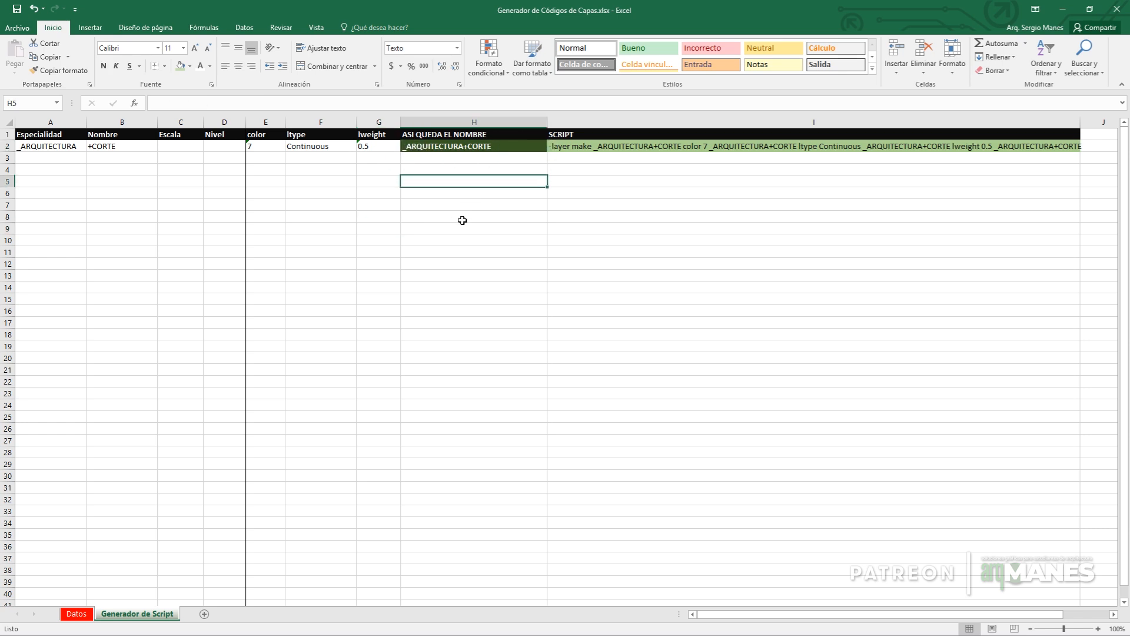
{"action": "left_click", "coordinate": [585, 146]}
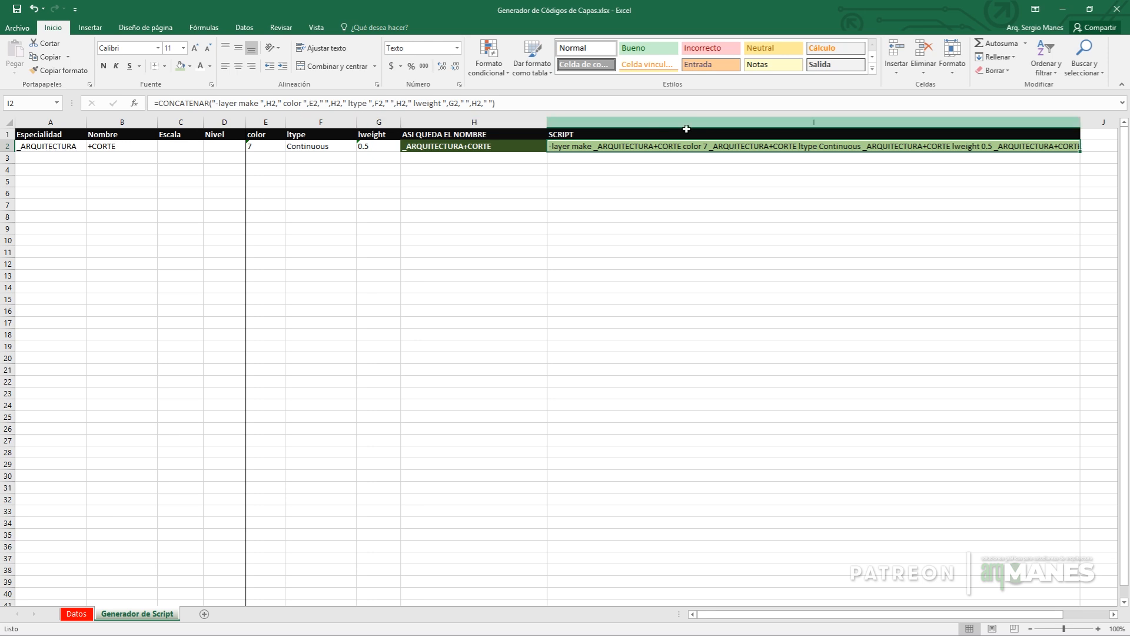
Step: In row 3, set Especialidad to _ARQUITECTURA and Nombre to +VISTA
{"action": "left_click", "coordinate": [79, 156]}
{"action": "type", "text": "_"}
{"action": "left_click", "coordinate": [134, 155]}
{"action": "left_click", "coordinate": [162, 157]}
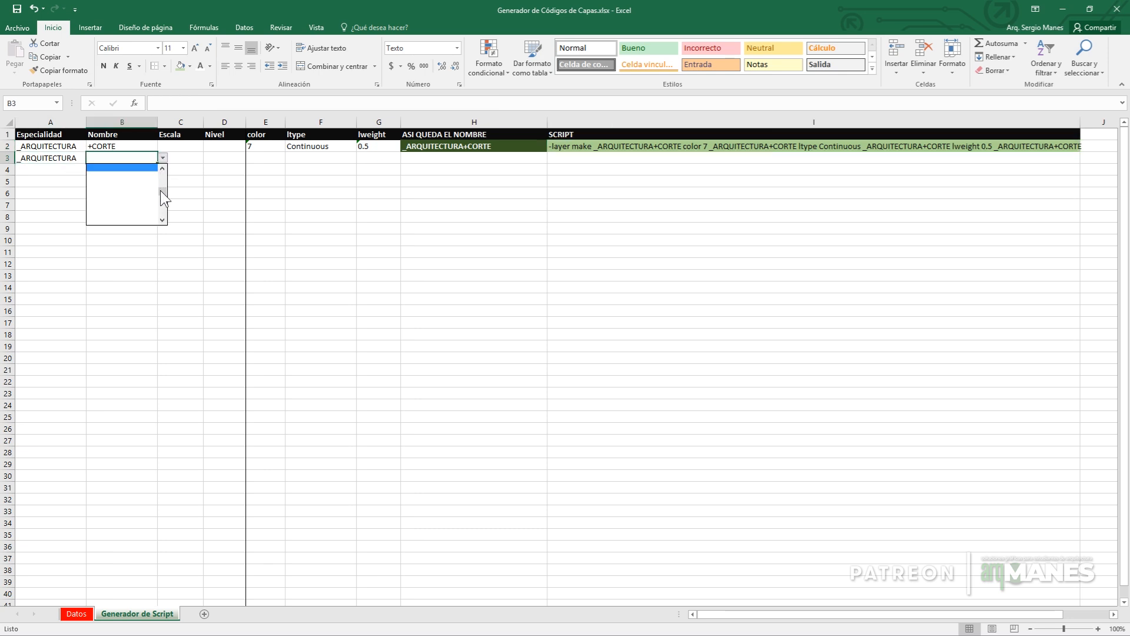
{"action": "left_click", "coordinate": [107, 182]}
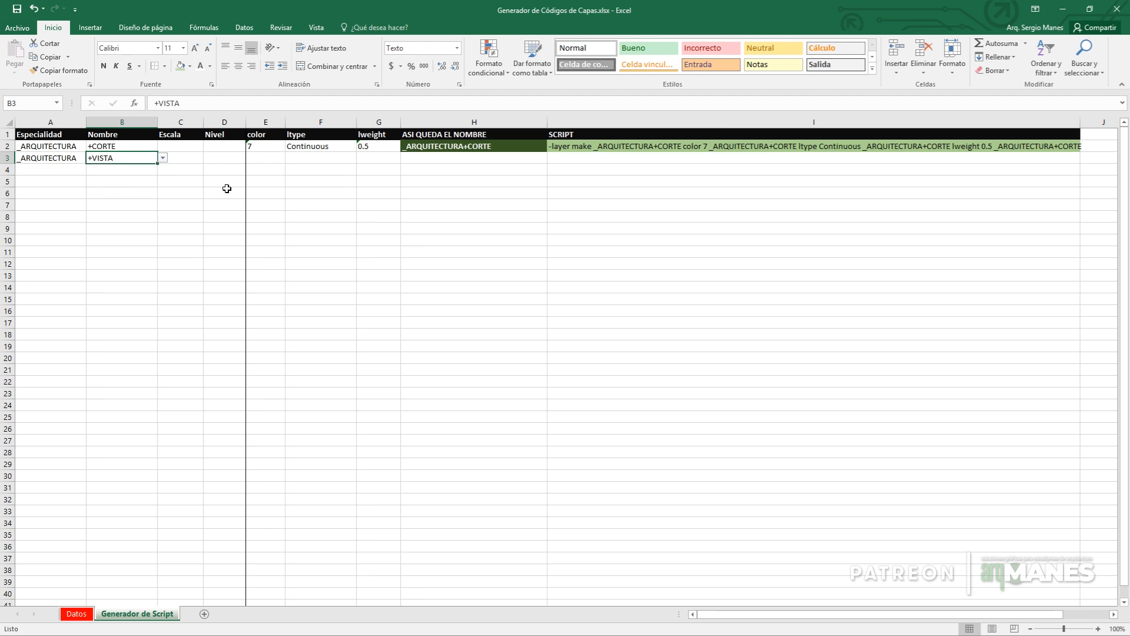
Step: Give row 3 color 254, copy the Continuous ltype from the row above, and set its lweight to 0.13
{"action": "left_click", "coordinate": [262, 157]}
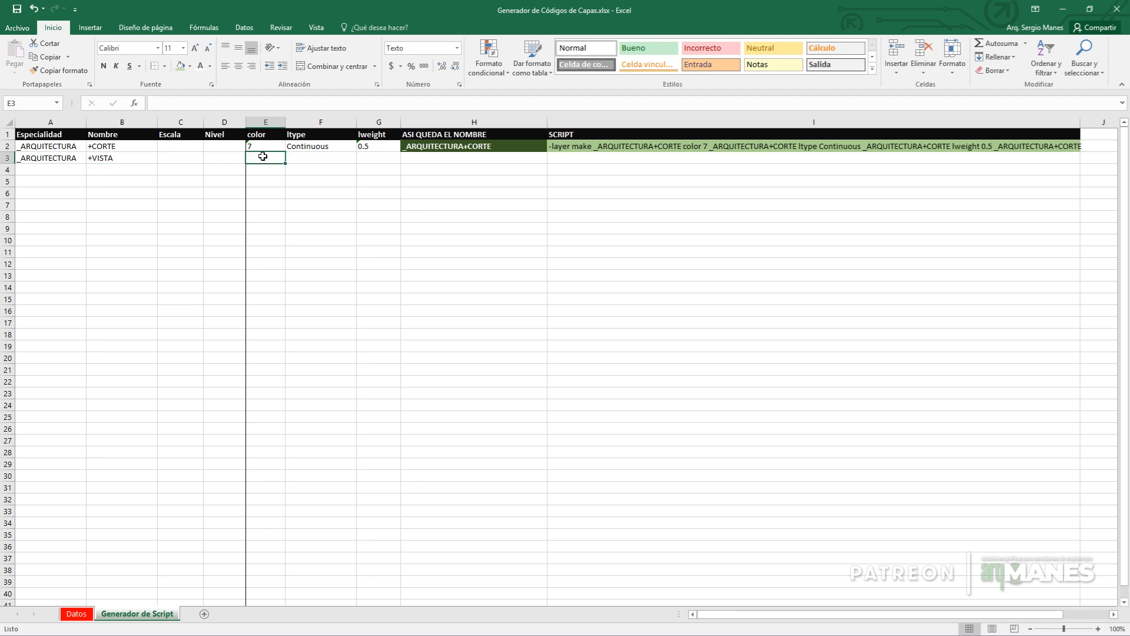
{"action": "type", "text": "254"}
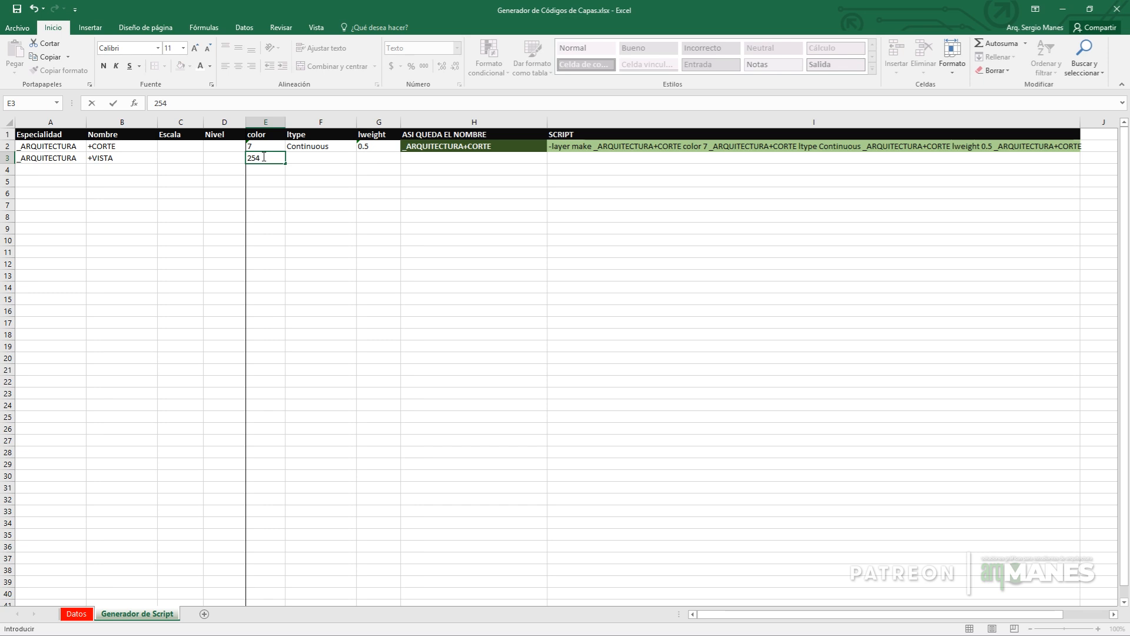
{"action": "left_click", "coordinate": [344, 156]}
{"action": "left_click", "coordinate": [355, 148]}
{"action": "left_click_drag", "start_coordinate": [356, 152], "coordinate": [356, 160]}
{"action": "left_click", "coordinate": [328, 206]}
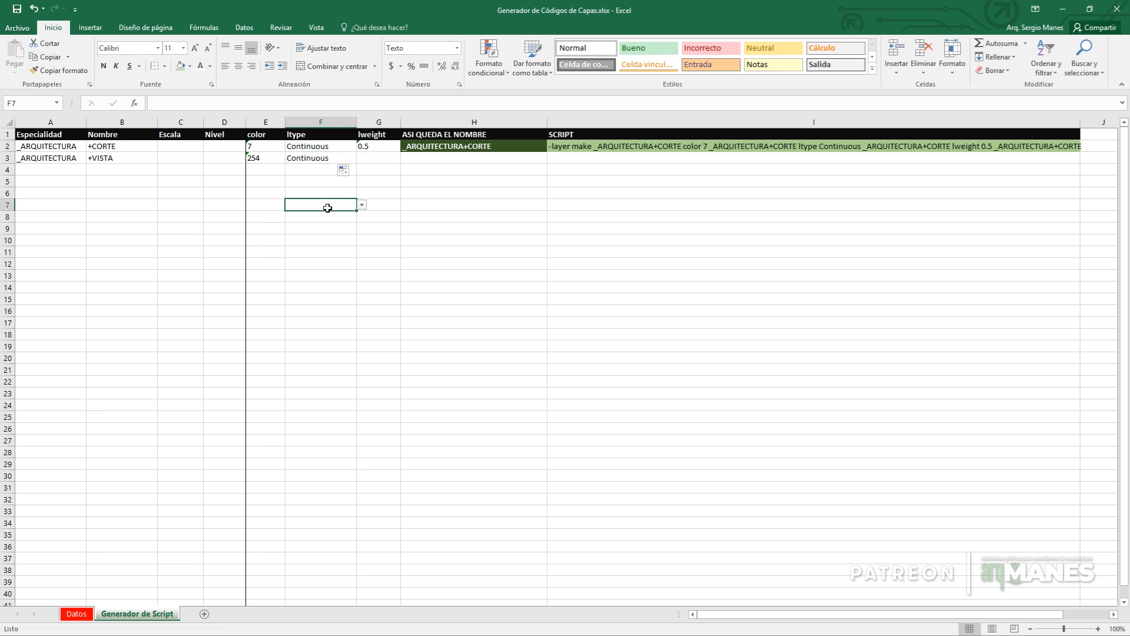
{"action": "left_click", "coordinate": [373, 157]}
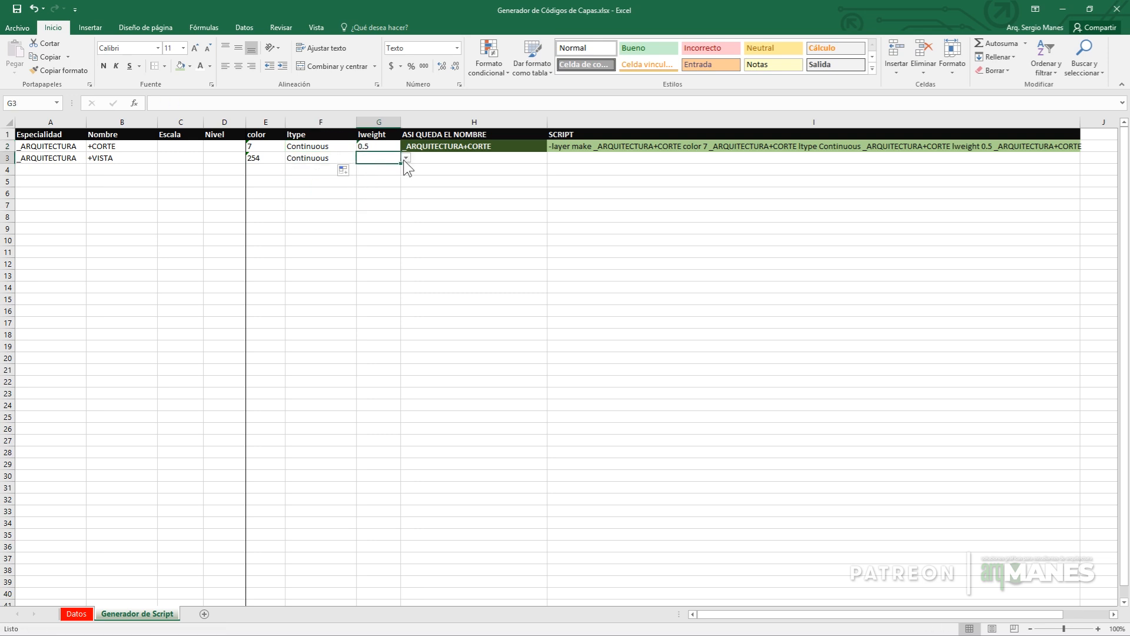
{"action": "left_click", "coordinate": [404, 159]}
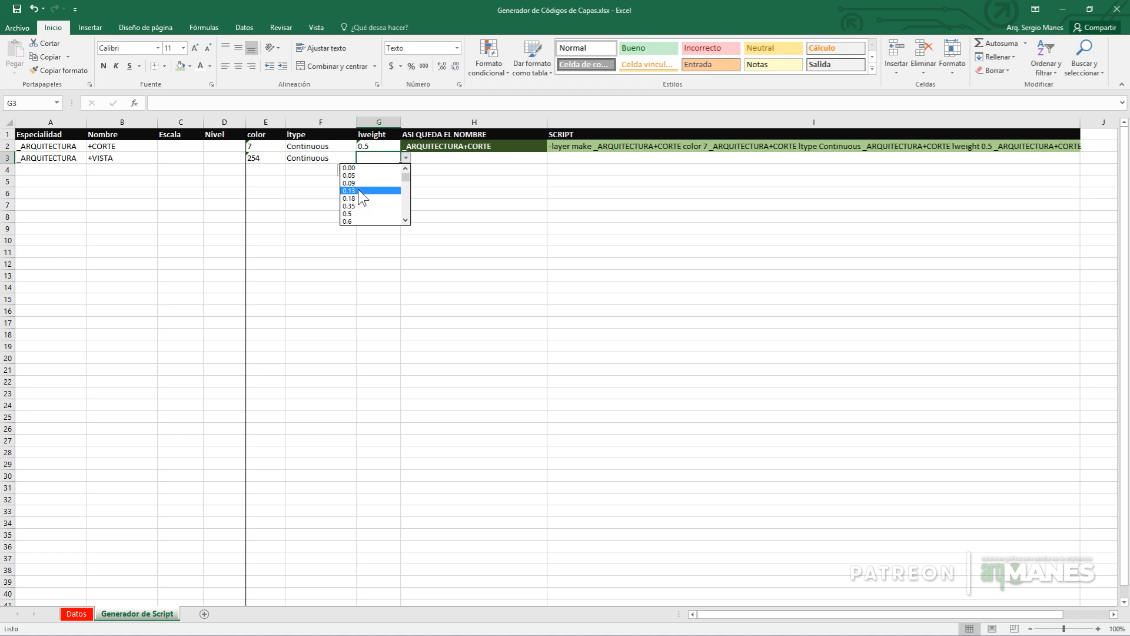
{"action": "left_click", "coordinate": [358, 190]}
{"action": "left_click", "coordinate": [368, 216]}
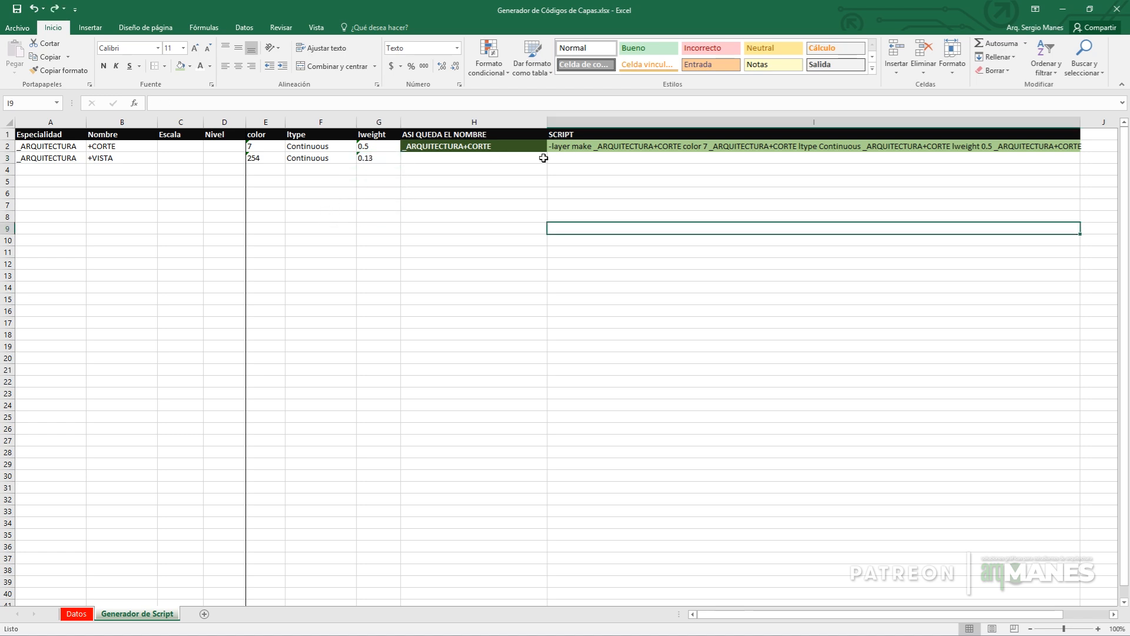
Step: Fill the name and script formulas in H2:I2 down to row 1503 and check the name and properties of row 3
{"action": "left_click_drag", "start_coordinate": [511, 148], "coordinate": [686, 157]}
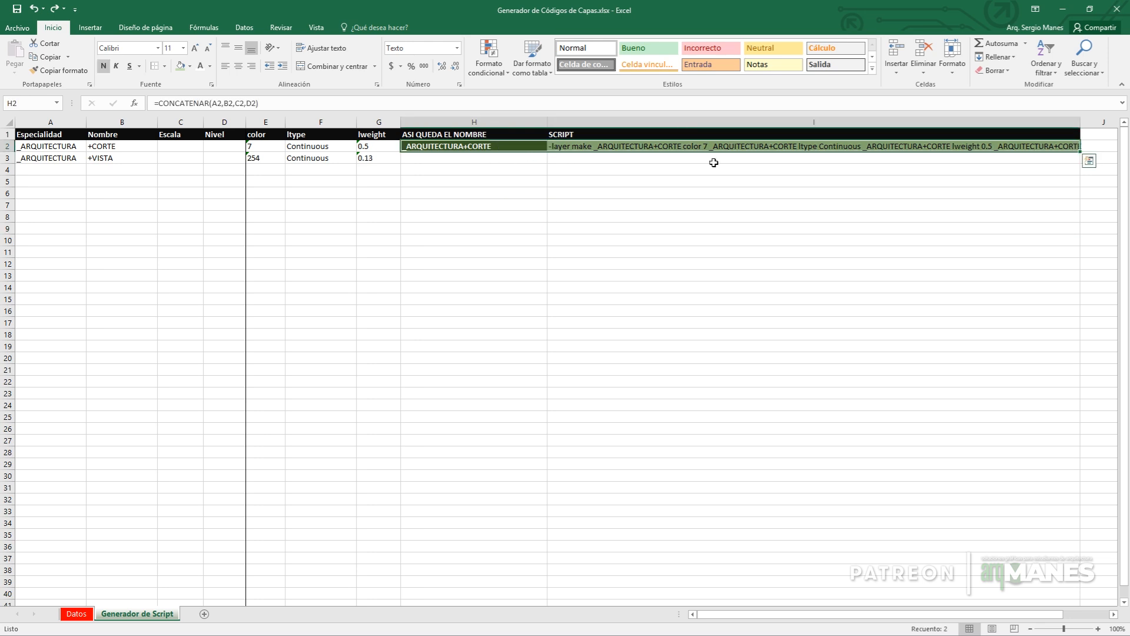
{"action": "left_click_drag", "start_coordinate": [1082, 153], "coordinate": [1097, 633]}
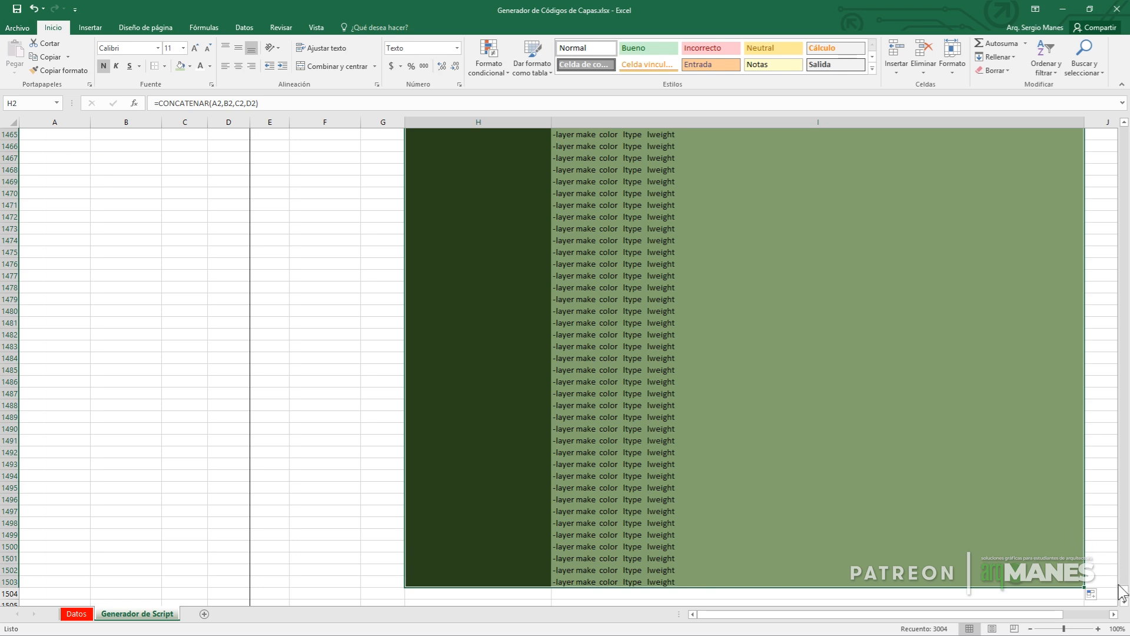
{"action": "left_click_drag", "start_coordinate": [1124, 591], "coordinate": [1101, 100]}
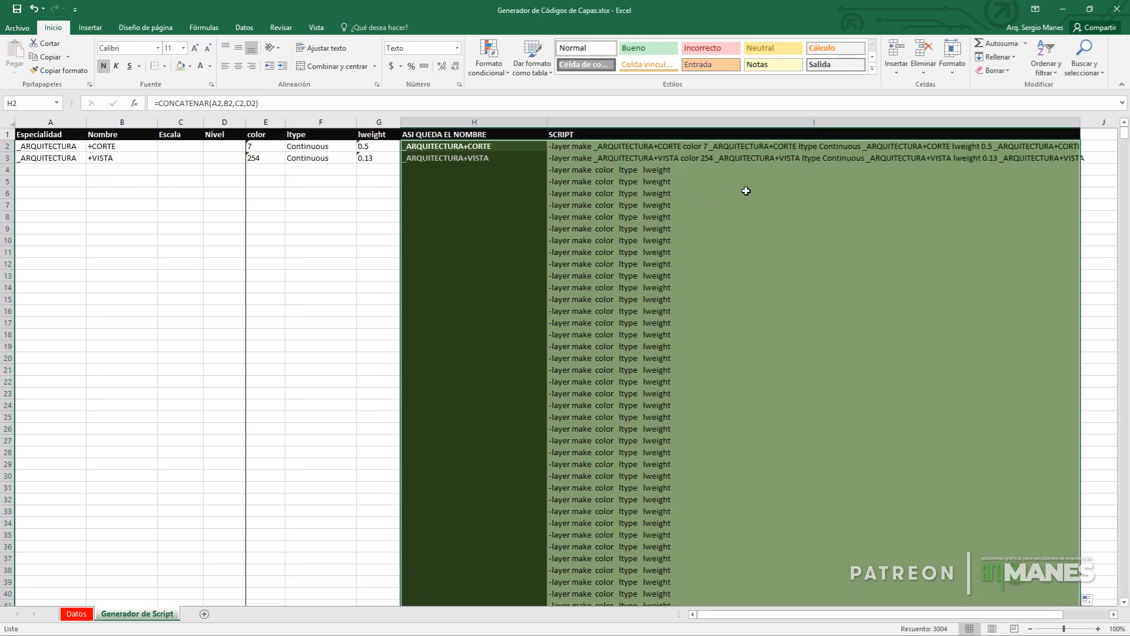
{"action": "left_click", "coordinate": [450, 160]}
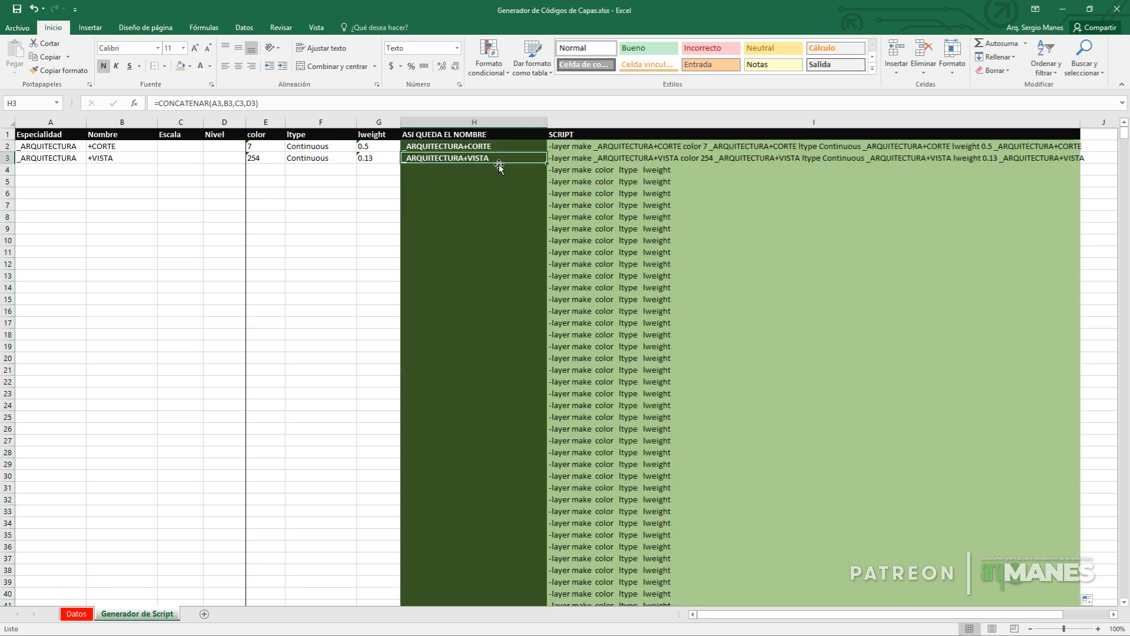
{"action": "left_click", "coordinate": [458, 181]}
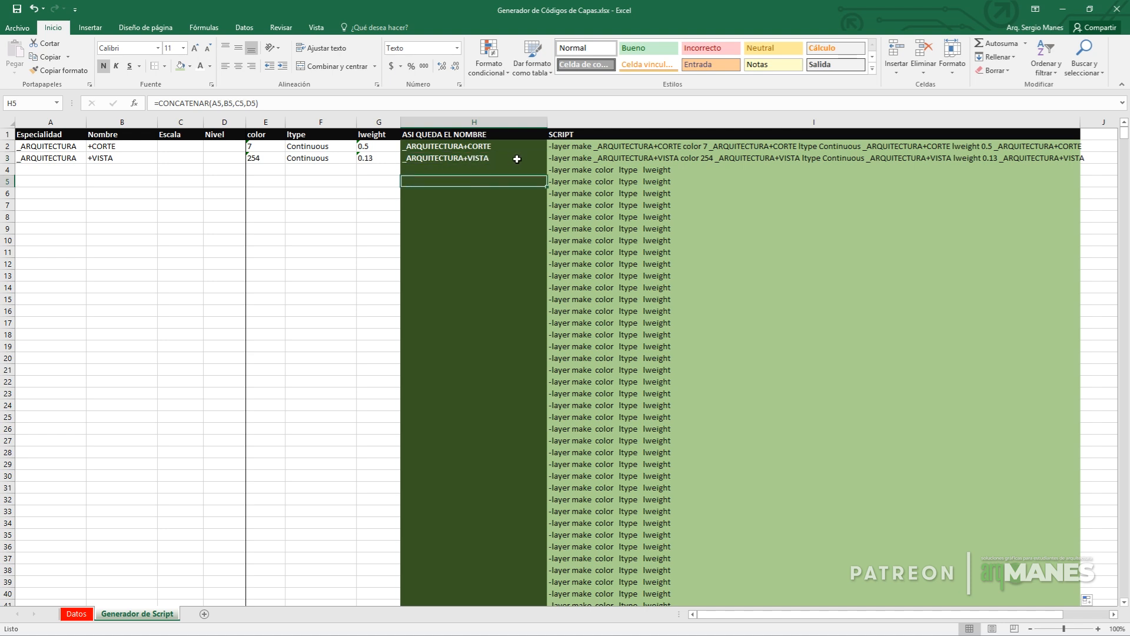
{"action": "left_click", "coordinate": [254, 157]}
{"action": "left_click", "coordinate": [306, 158]}
{"action": "left_click", "coordinate": [383, 159]}
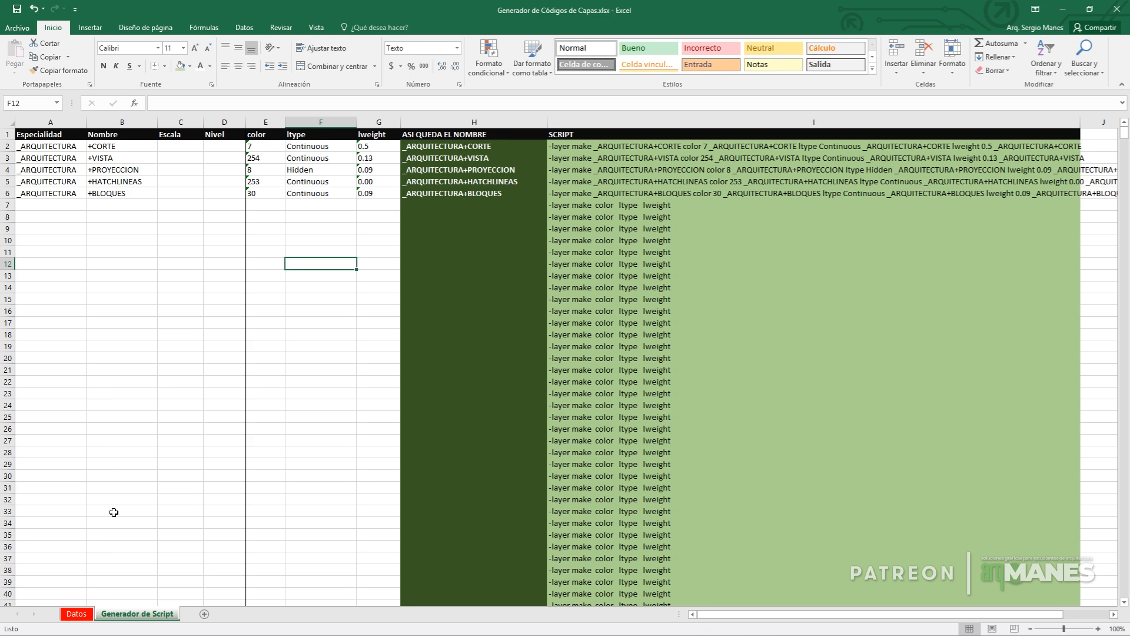
Step: On the Datos sheet, shorten the DISCIPLINA entries to _ARQ, _EST, _INS, _AGR, _PAI and _EQU
{"action": "left_click", "coordinate": [80, 615]}
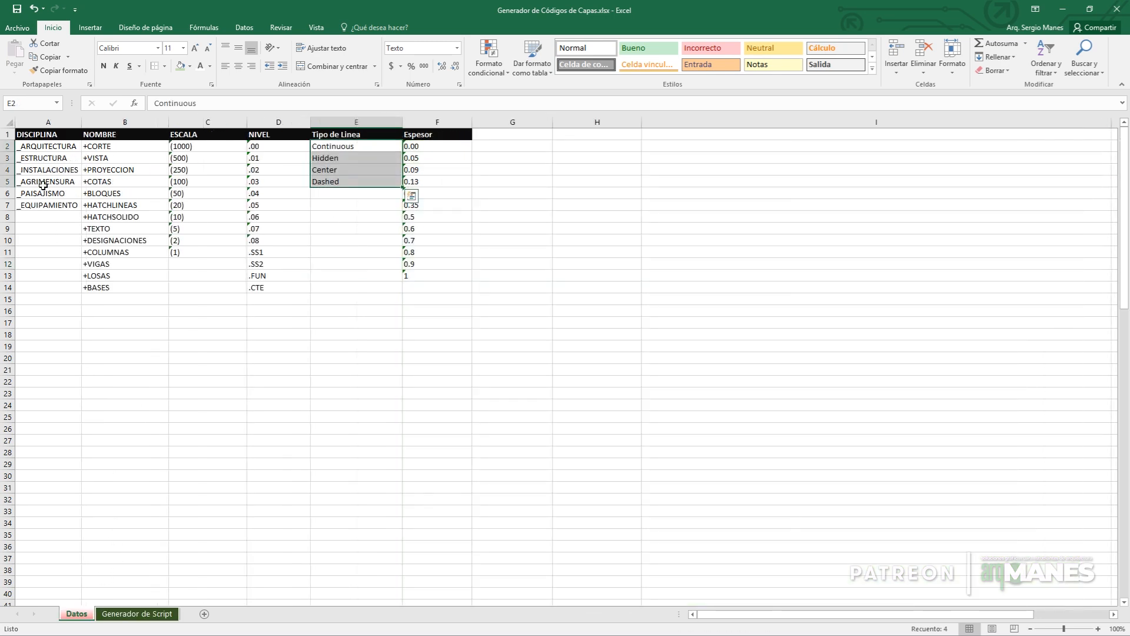
{"action": "left_click", "coordinate": [37, 147]}
{"action": "double_click", "coordinate": [38, 147]}
{"action": "left_click_drag", "start_coordinate": [38, 147], "coordinate": [86, 157]}
{"action": "key", "text": "Delete"}
{"action": "double_click", "coordinate": [52, 161]}
{"action": "double_click", "coordinate": [36, 159]}
{"action": "key", "text": "Delete"}
{"action": "left_click", "coordinate": [69, 169]}
{"action": "double_click", "coordinate": [69, 169]}
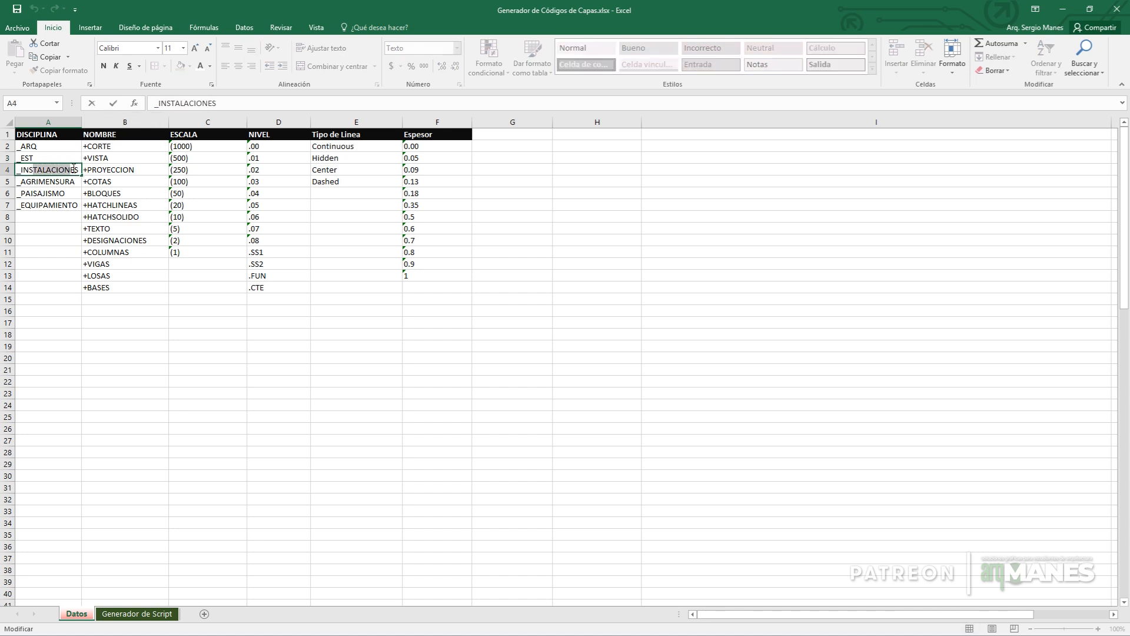
Step: On the Generador de Script sheet, set Especialidad in A2 to _ARQ and fill it down to A6
{"action": "left_click", "coordinate": [137, 614]}
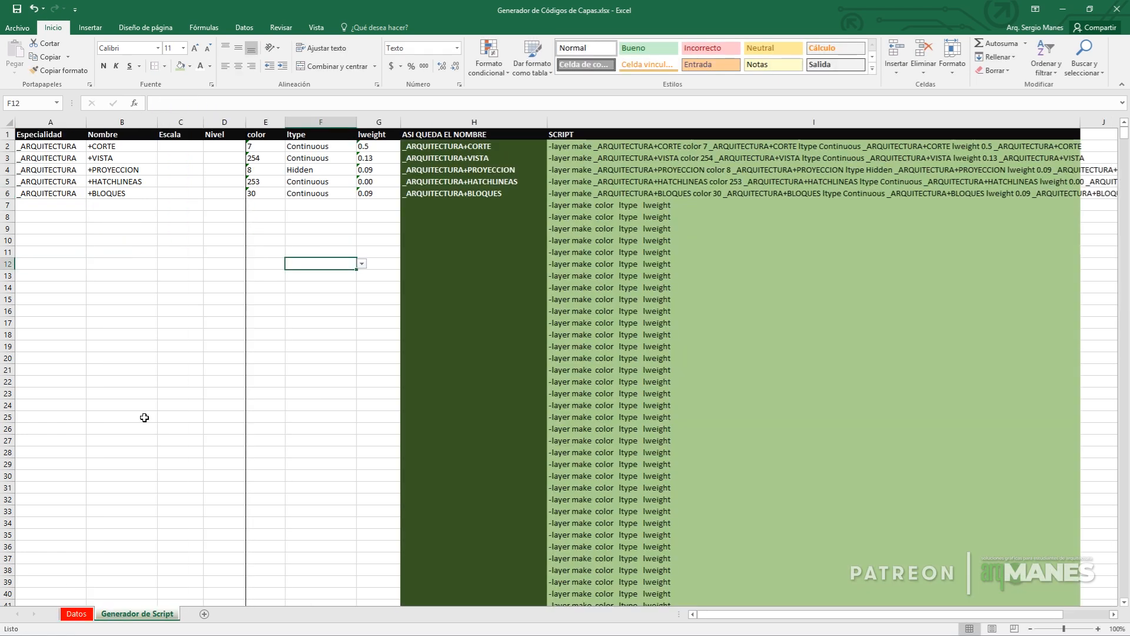
{"action": "left_click", "coordinate": [79, 148]}
{"action": "left_click", "coordinate": [91, 146]}
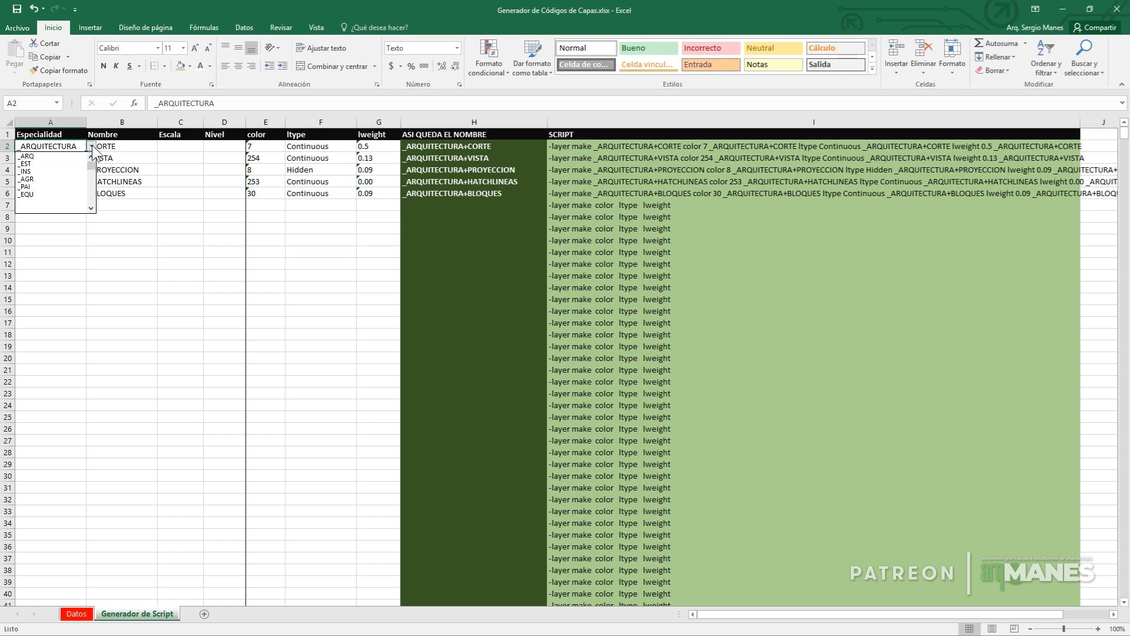
{"action": "left_click", "coordinate": [76, 157]}
{"action": "left_click_drag", "start_coordinate": [86, 151], "coordinate": [83, 199]}
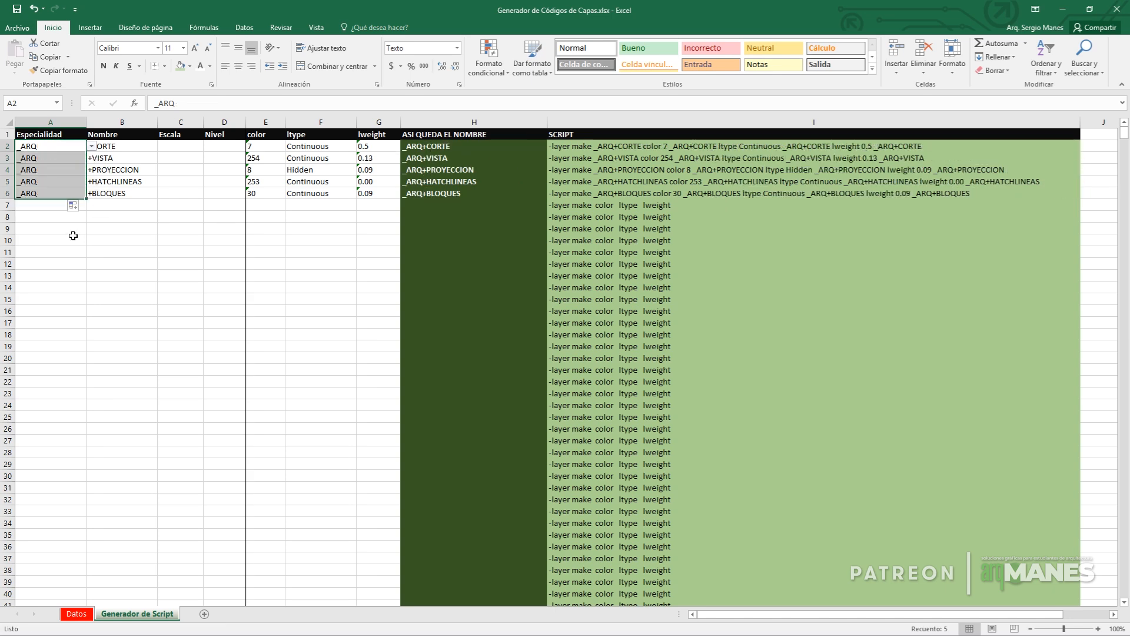
{"action": "left_click", "coordinate": [74, 236]}
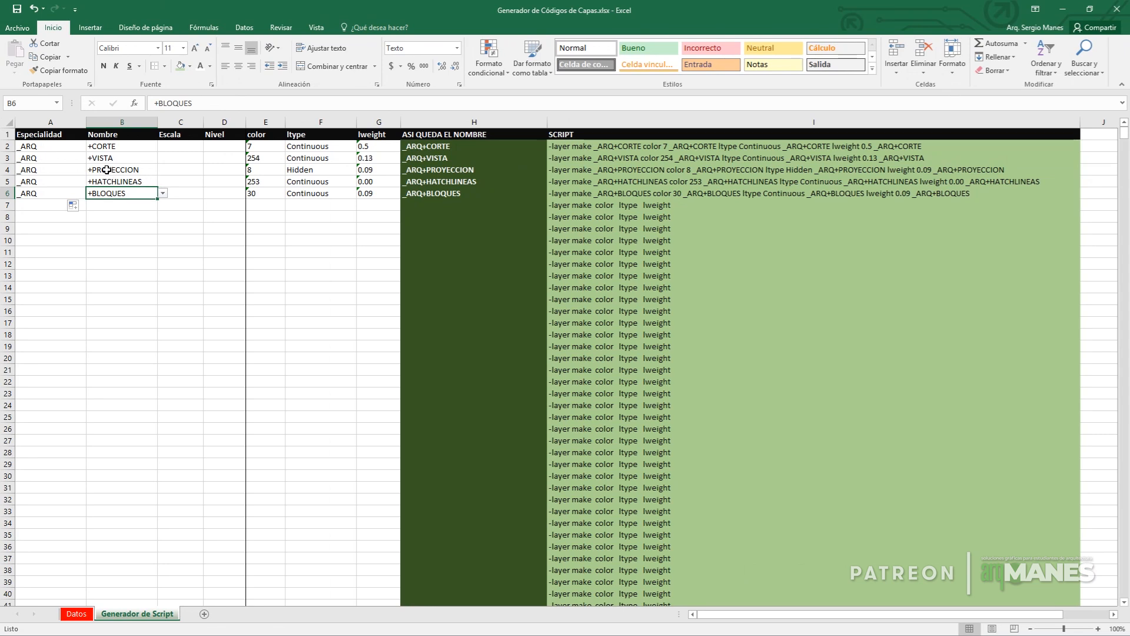
Step: On the Datos sheet, shorten the NOMBRE entry in cell B4 to +PROY
{"action": "left_click", "coordinate": [81, 615]}
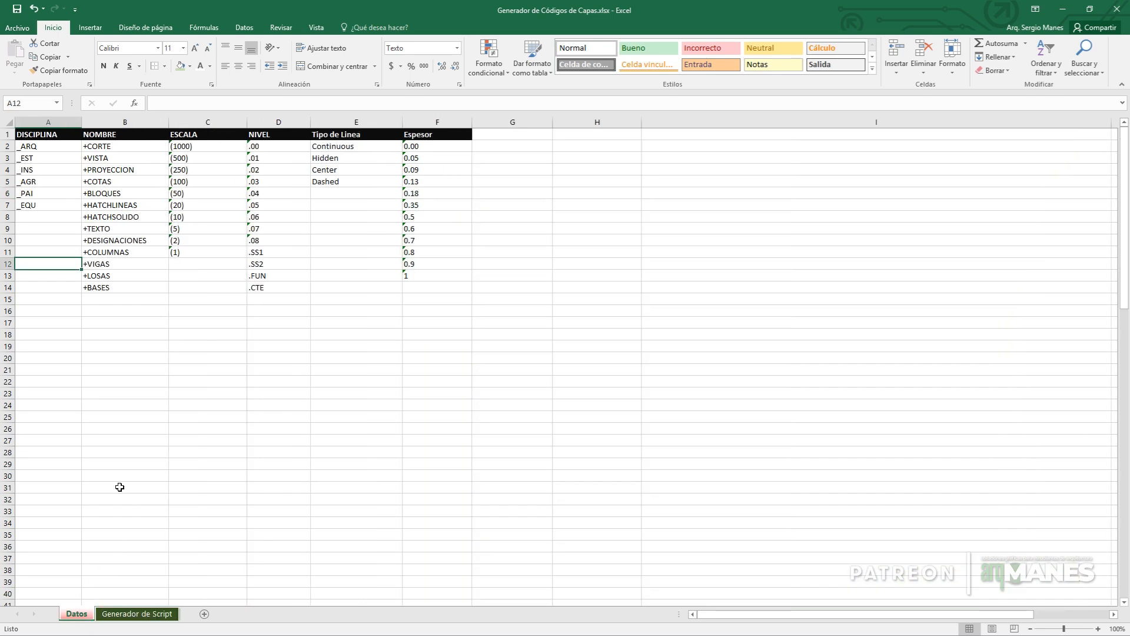
{"action": "double_click", "coordinate": [121, 169]}
{"action": "left_click_drag", "start_coordinate": [107, 170], "coordinate": [144, 170]}
{"action": "key", "text": "BackSpace"}
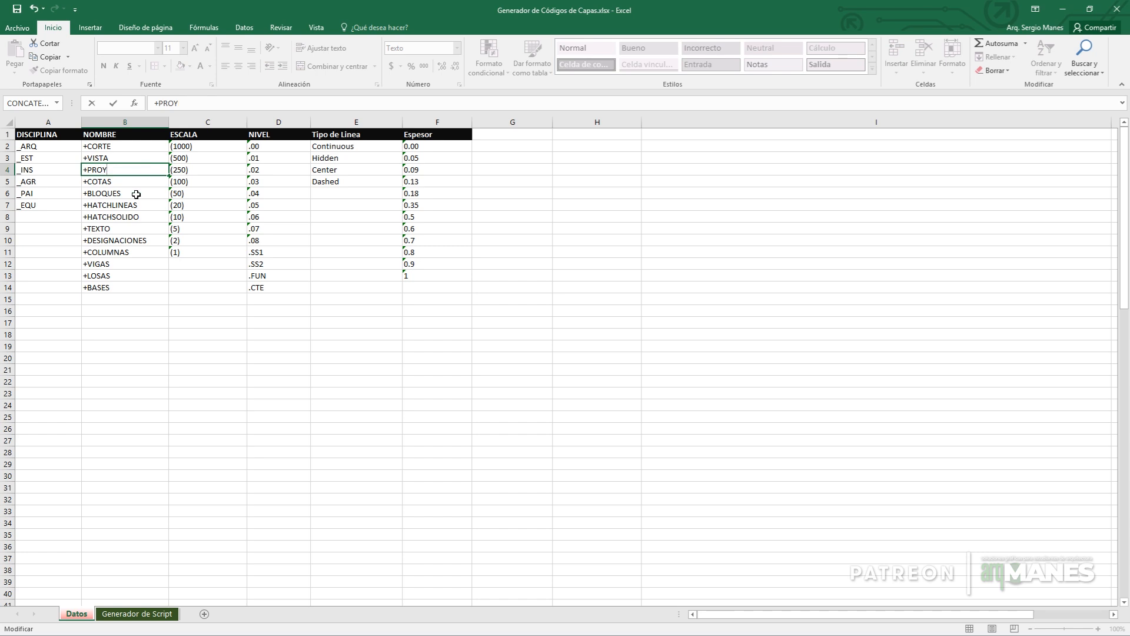
Step: Shorten the two hatch entries in the NOMBRE list to +HLINEAS in B7 and +HSOLIDO in B8
{"action": "left_click", "coordinate": [114, 207]}
{"action": "double_click", "coordinate": [103, 206]}
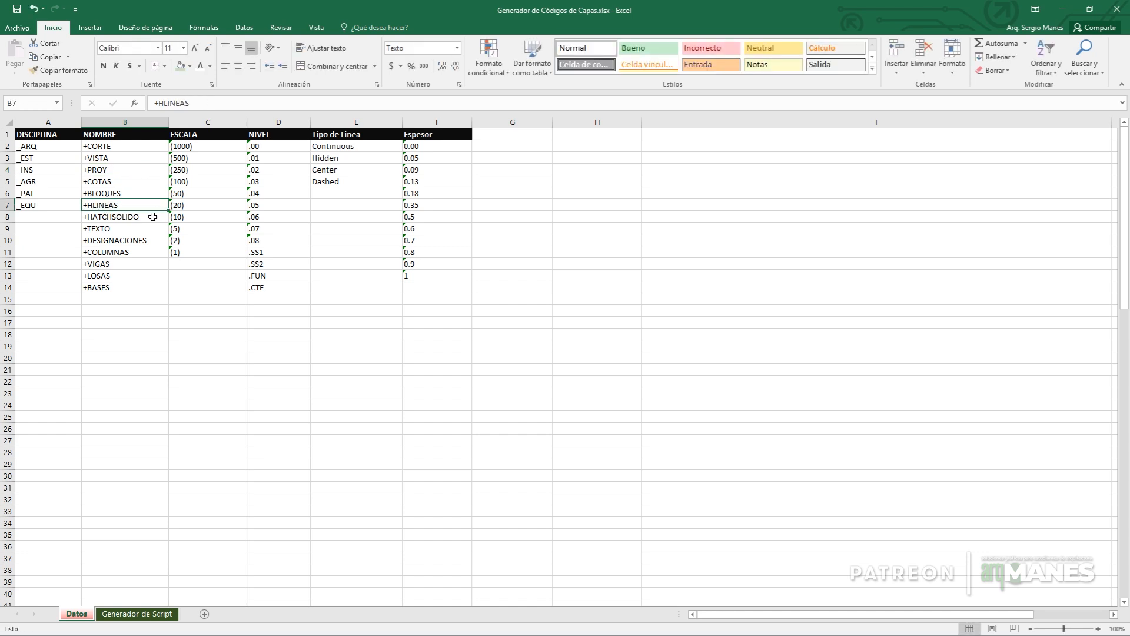
{"action": "left_click", "coordinate": [122, 219]}
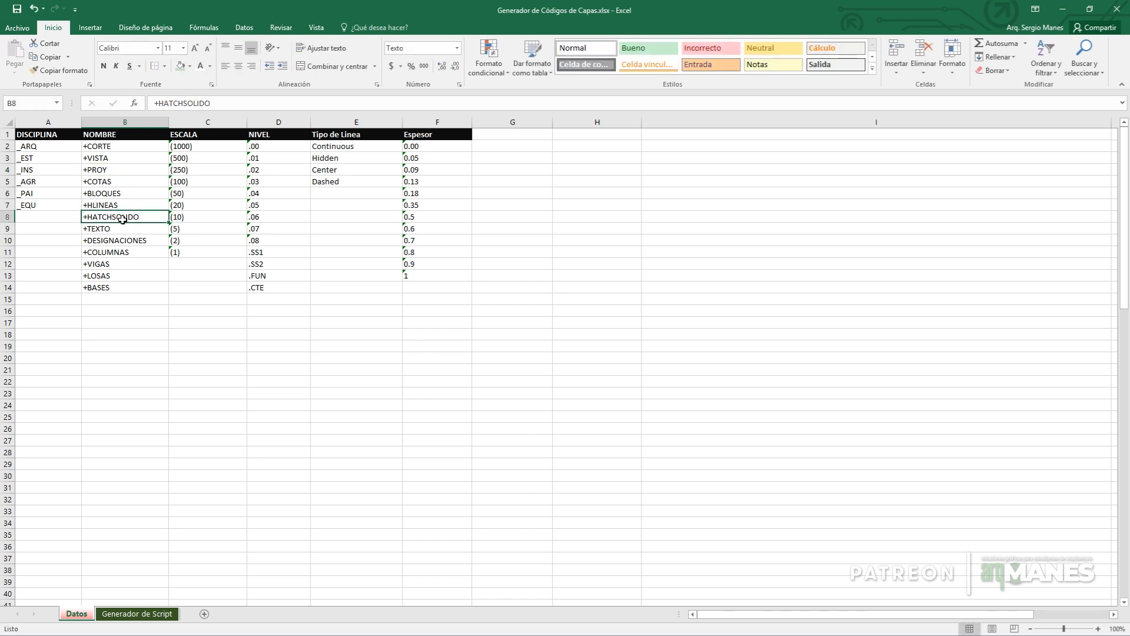
{"action": "double_click", "coordinate": [103, 216]}
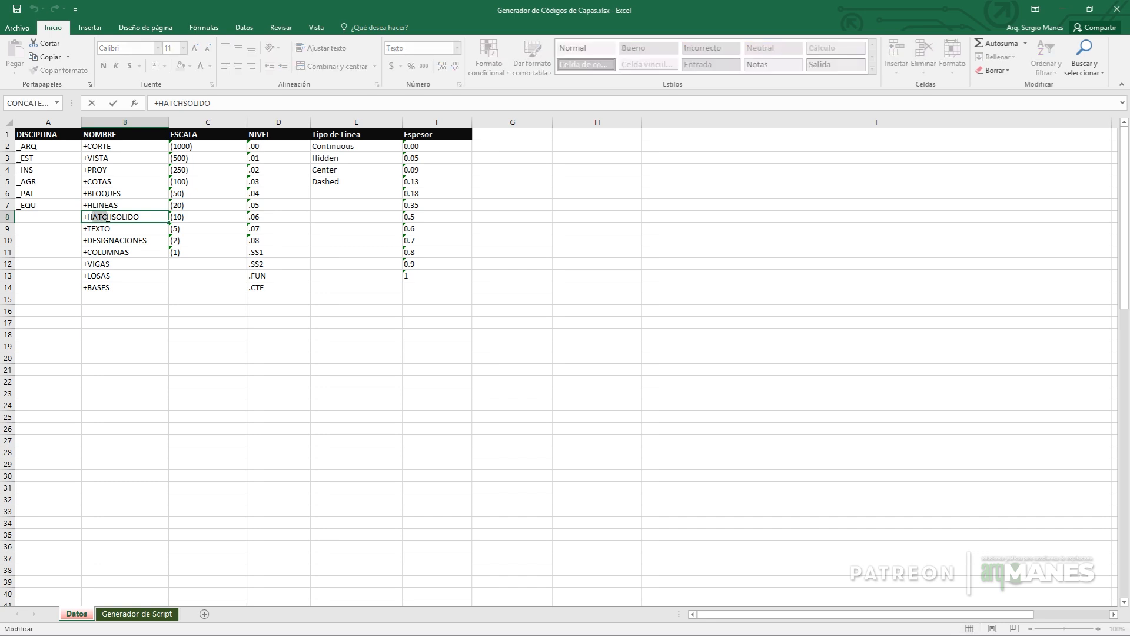
{"action": "key", "text": "BackSpace"}
{"action": "left_click", "coordinate": [126, 296]}
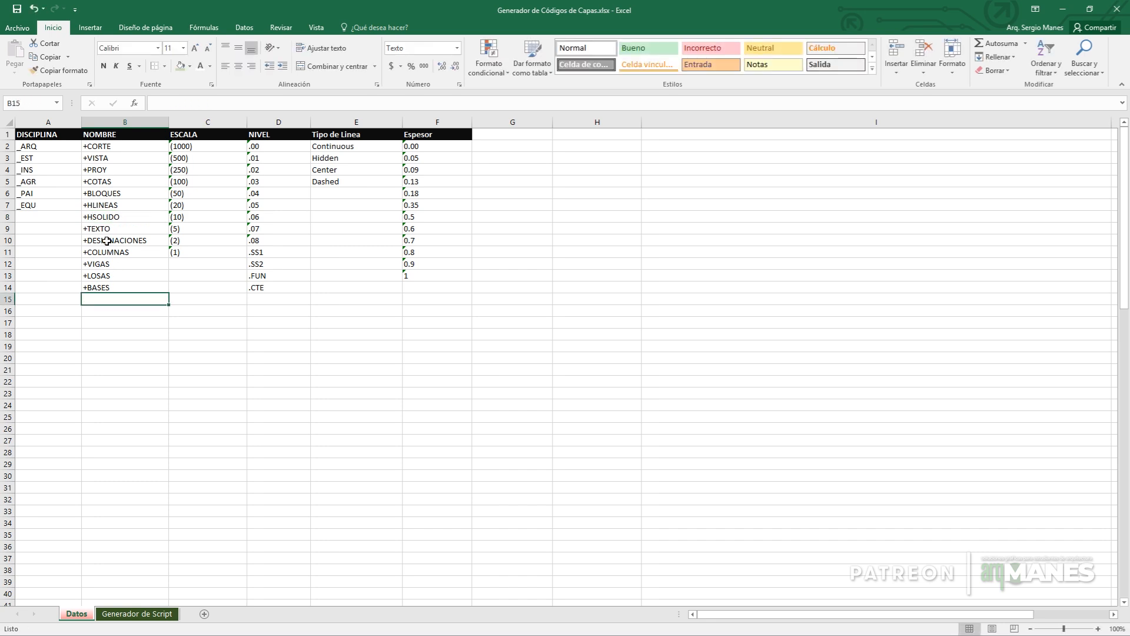
Step: On the Datos sheet, shorten the NOMBRE entry in cell B10 to +DESIGN
{"action": "double_click", "coordinate": [117, 240]}
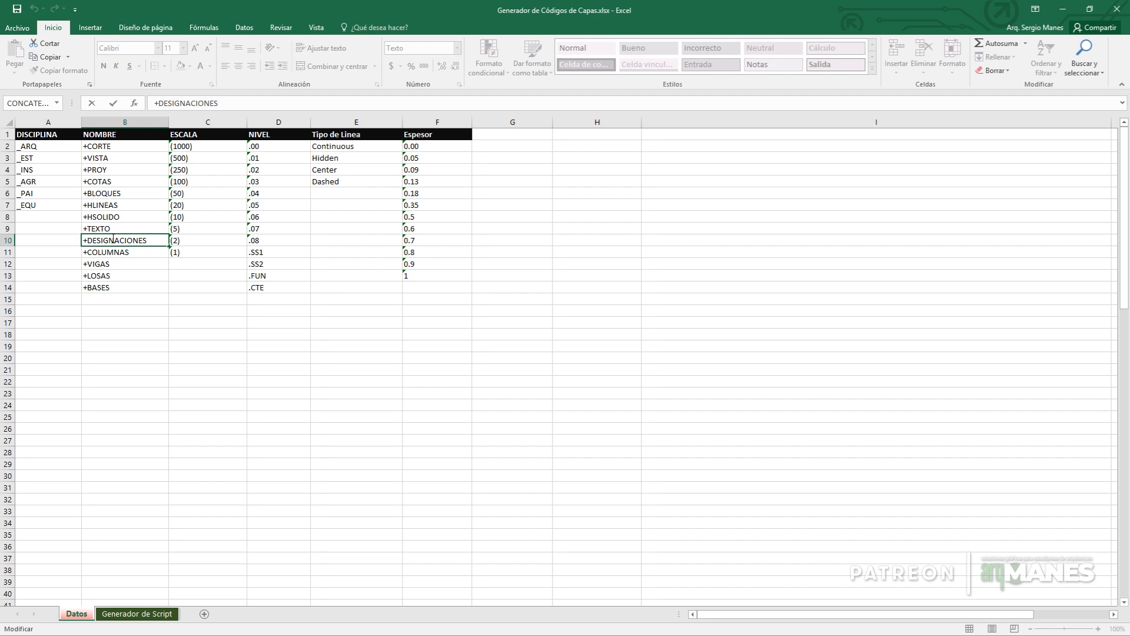
{"action": "key", "text": "ctrl+Delete"}
{"action": "left_click", "coordinate": [141, 288]}
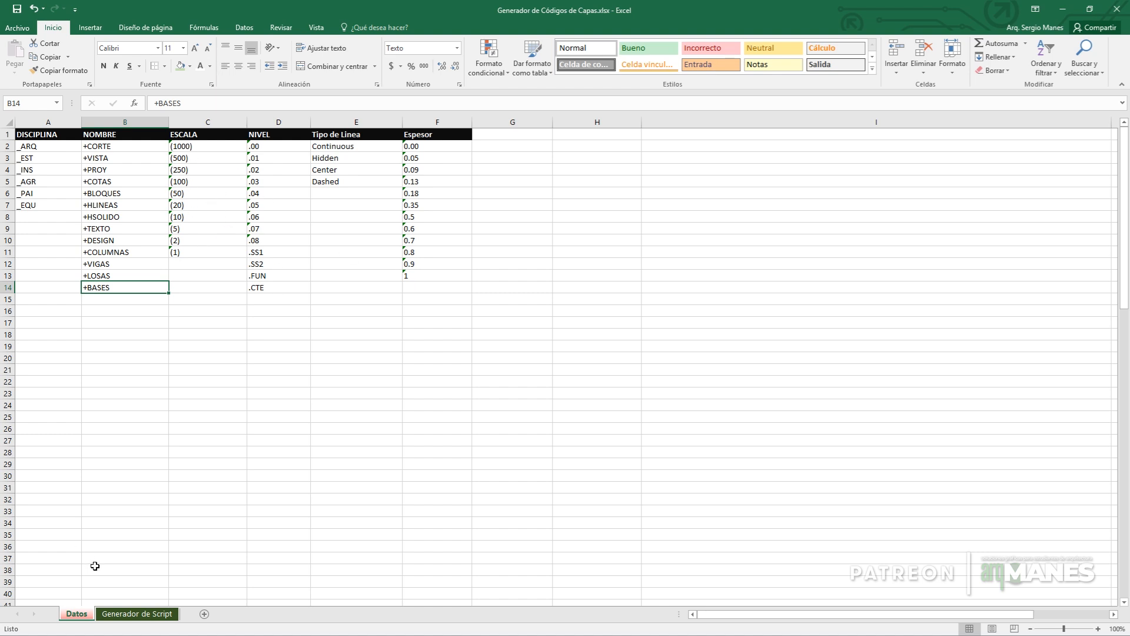
Step: On the Generador de Script sheet, copy the five generated script lines in I2:I6
{"action": "left_click", "coordinate": [137, 613]}
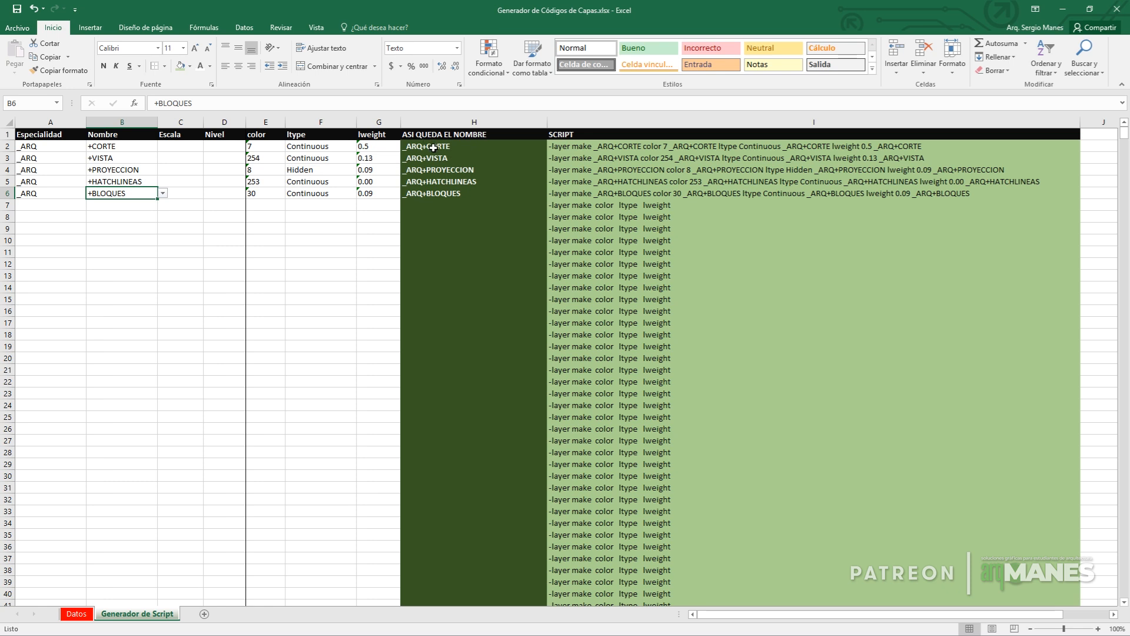
{"action": "left_click", "coordinate": [558, 145]}
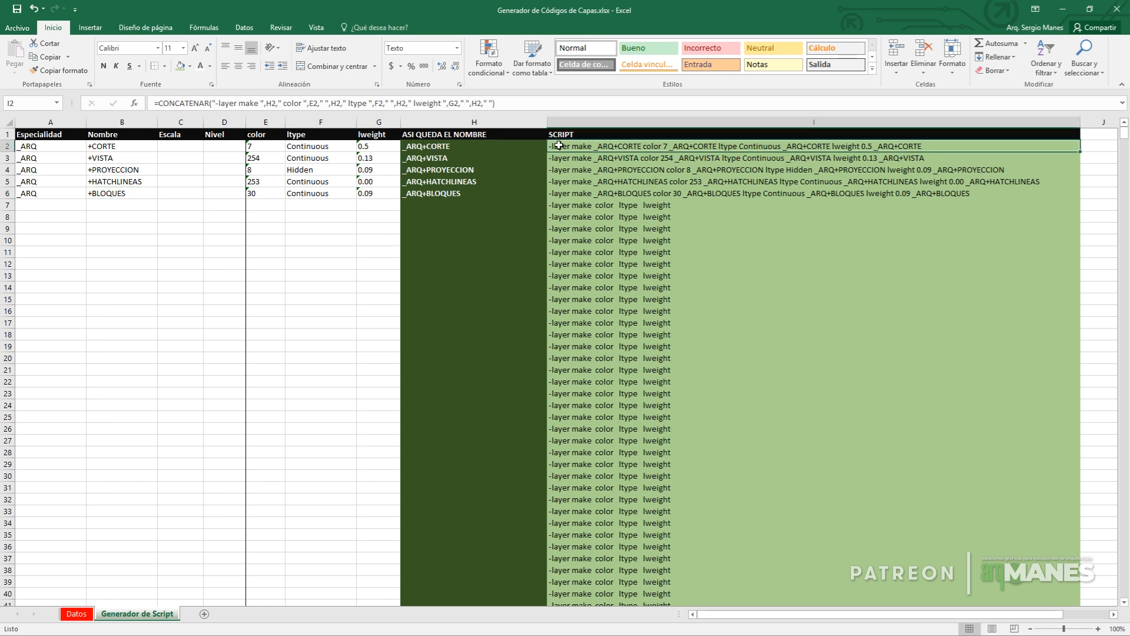
{"action": "left_click_drag", "start_coordinate": [570, 149], "coordinate": [942, 194]}
{"action": "right_click", "coordinate": [612, 172]}
{"action": "left_click", "coordinate": [621, 177]}
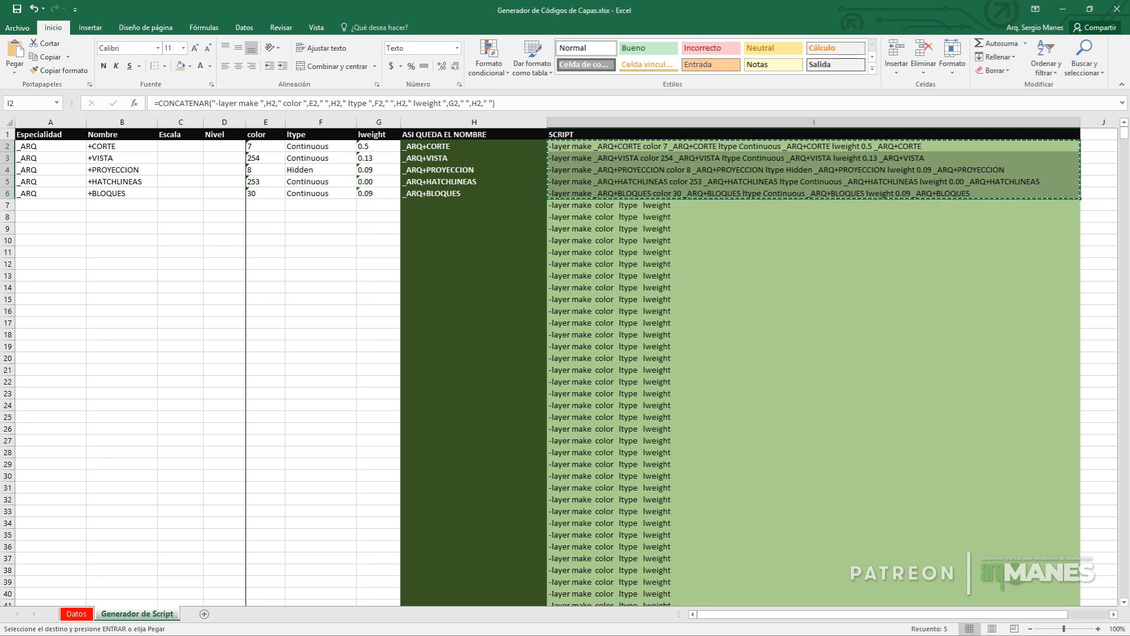
Step: Switch to the empty Notepad document, paste the copied script lines and save the file as Prueba Capas.scr in the Patreon folder
{"action": "key", "text": "alt+Tab"}
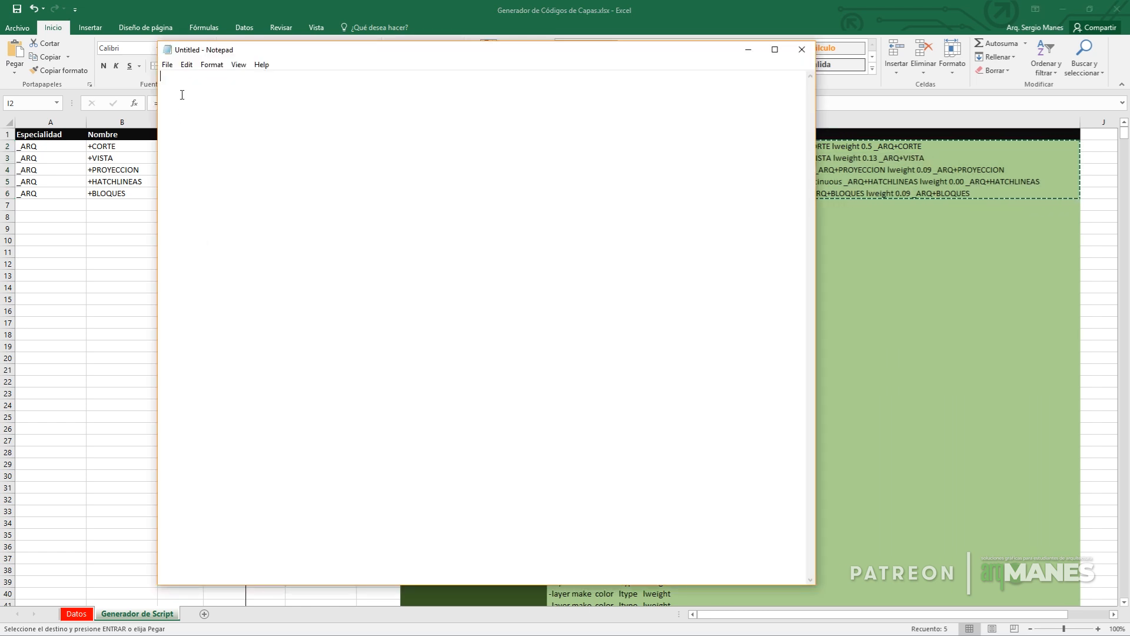
{"action": "key", "text": "ctrl+s"}
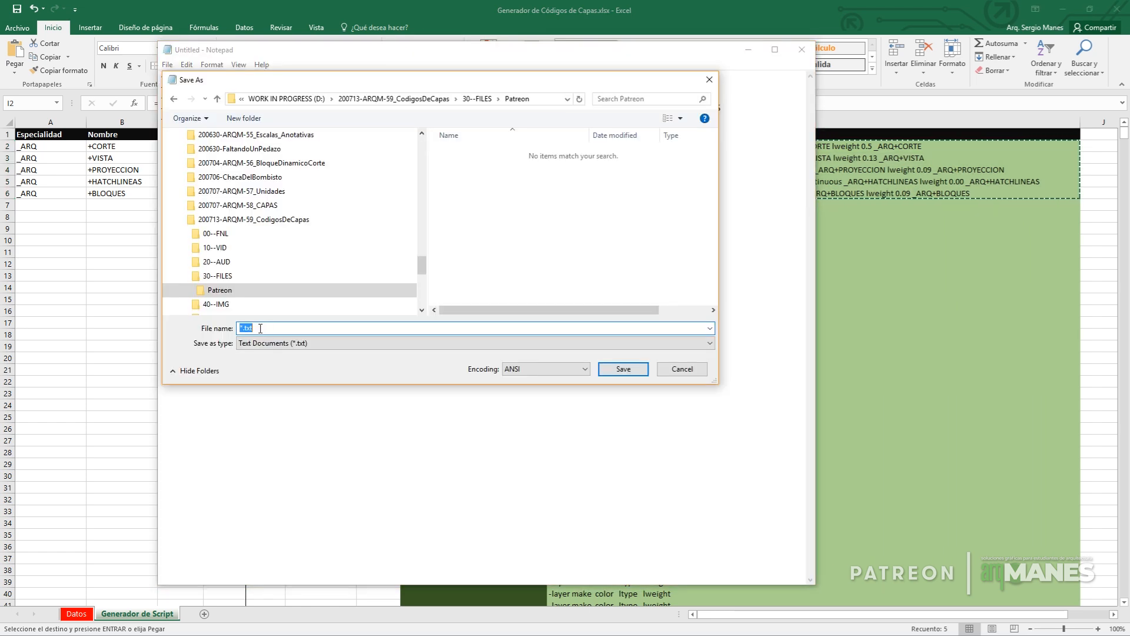
{"action": "type", "text": "Prueba Capas.scr"}
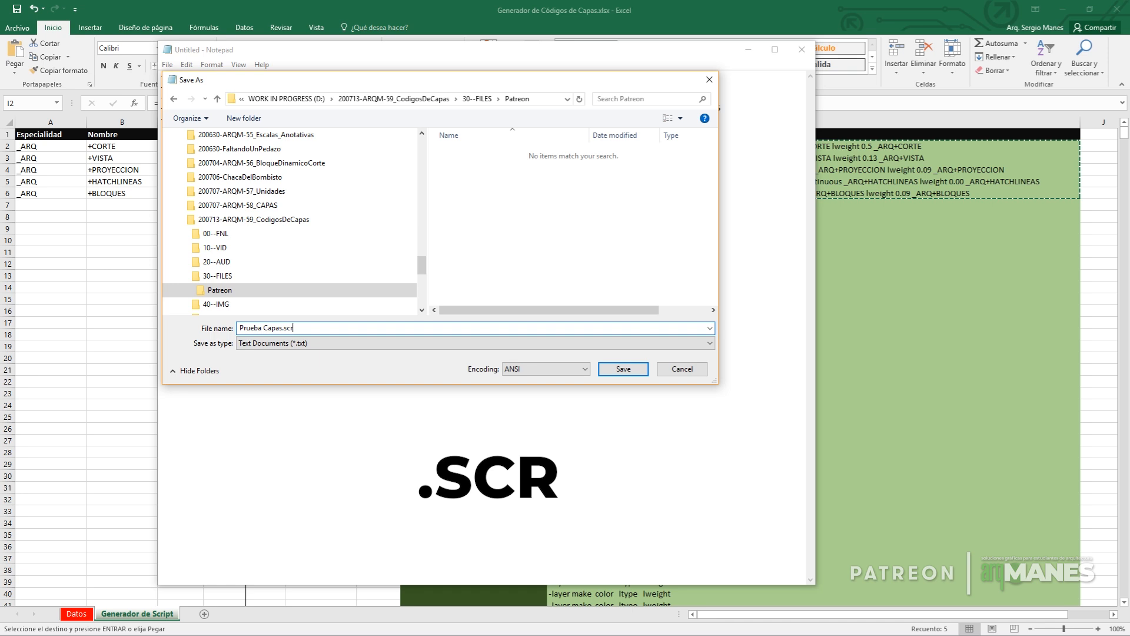
{"action": "left_click", "coordinate": [613, 370]}
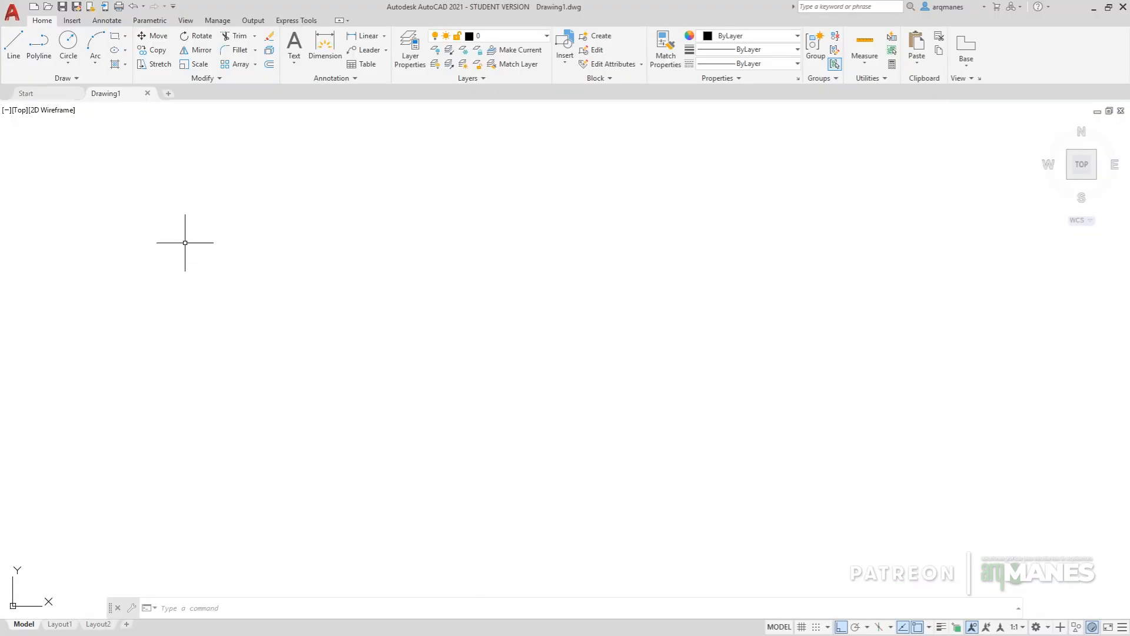
Step: In AutoCAD, run the script file Prueba Capas.scr in Drawing1 and check the drawing's layer list
{"action": "type", "text": "scr"}
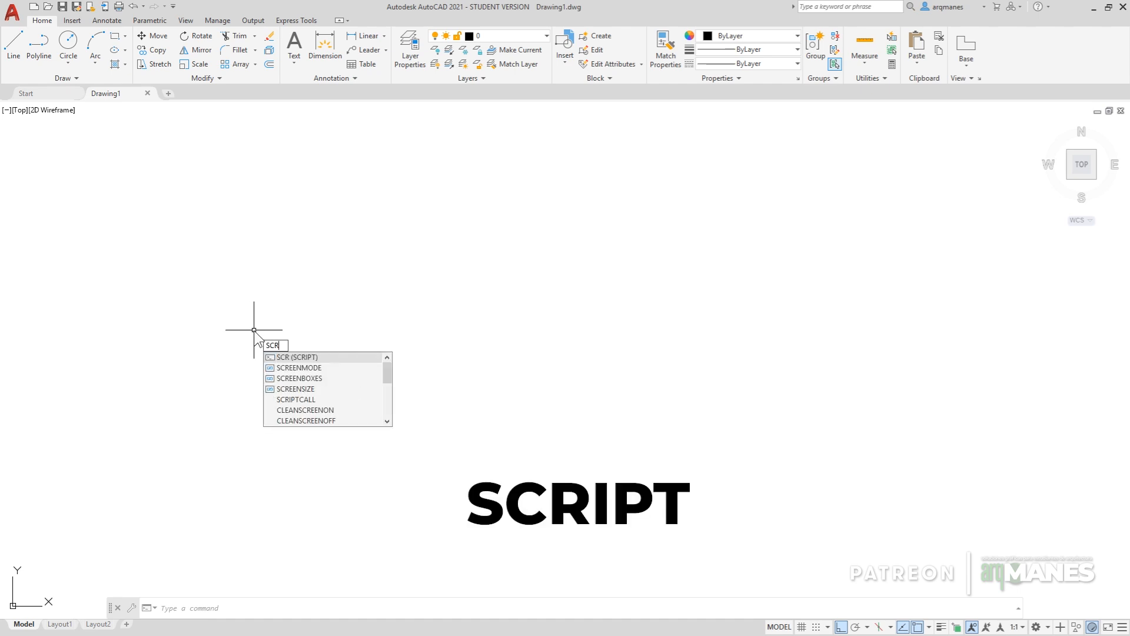
{"action": "key", "text": "Return"}
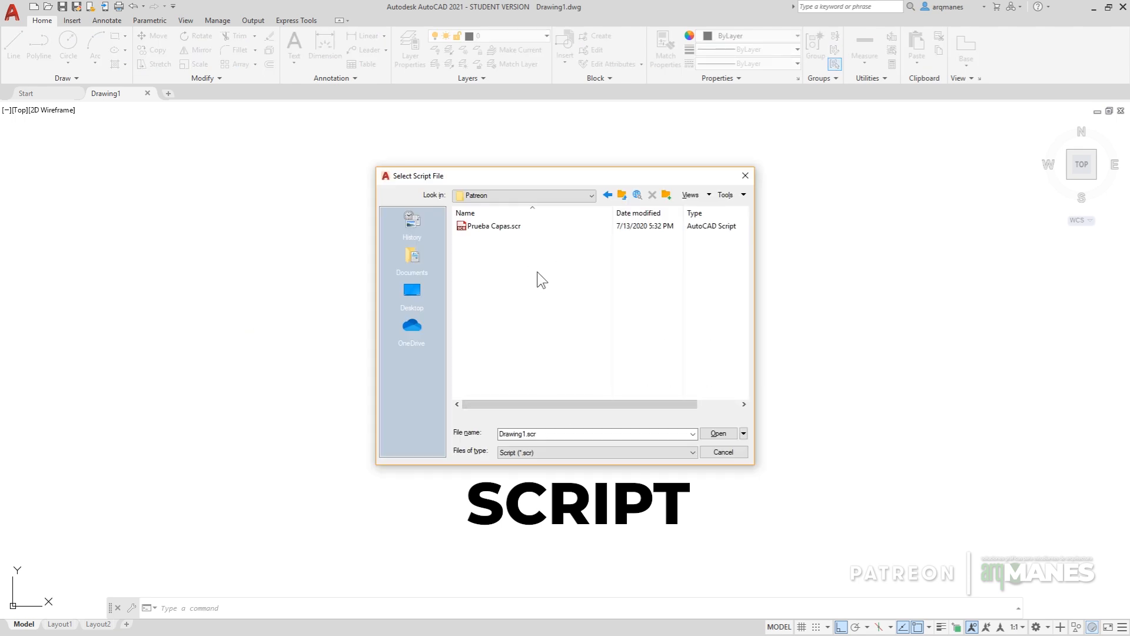
{"action": "left_click", "coordinate": [489, 228]}
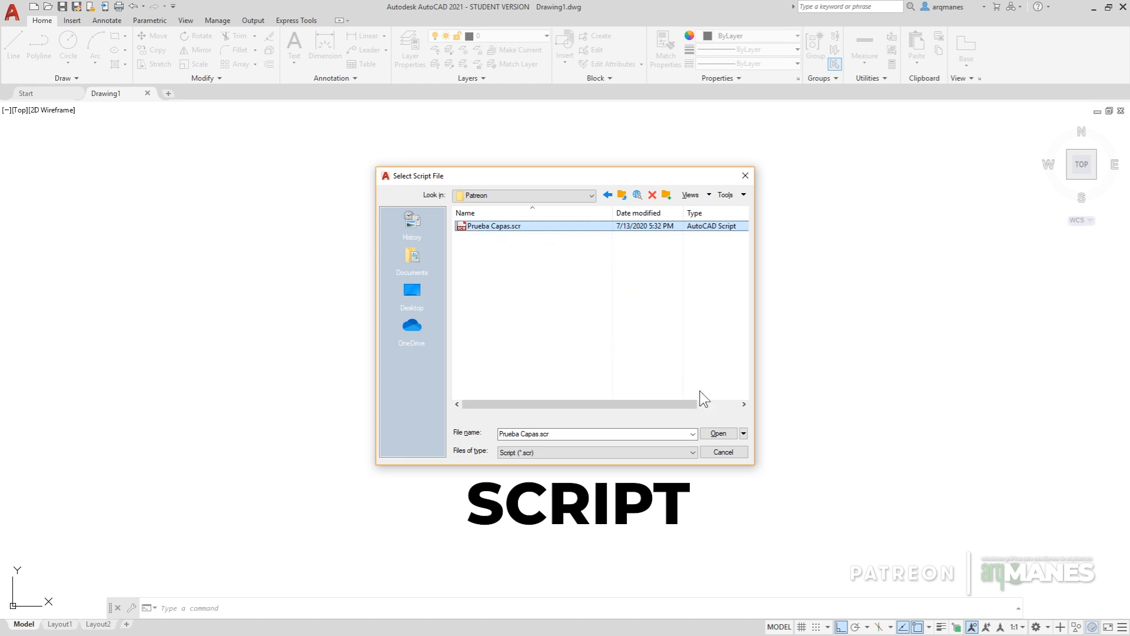
{"action": "left_click", "coordinate": [724, 433]}
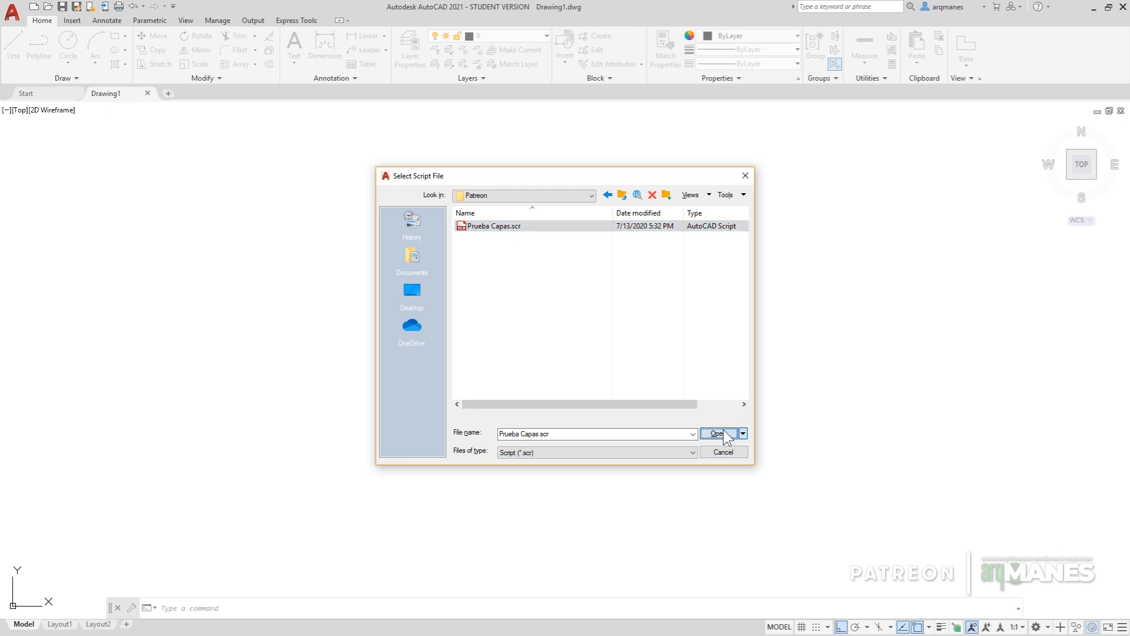
{"action": "left_click", "coordinate": [546, 35]}
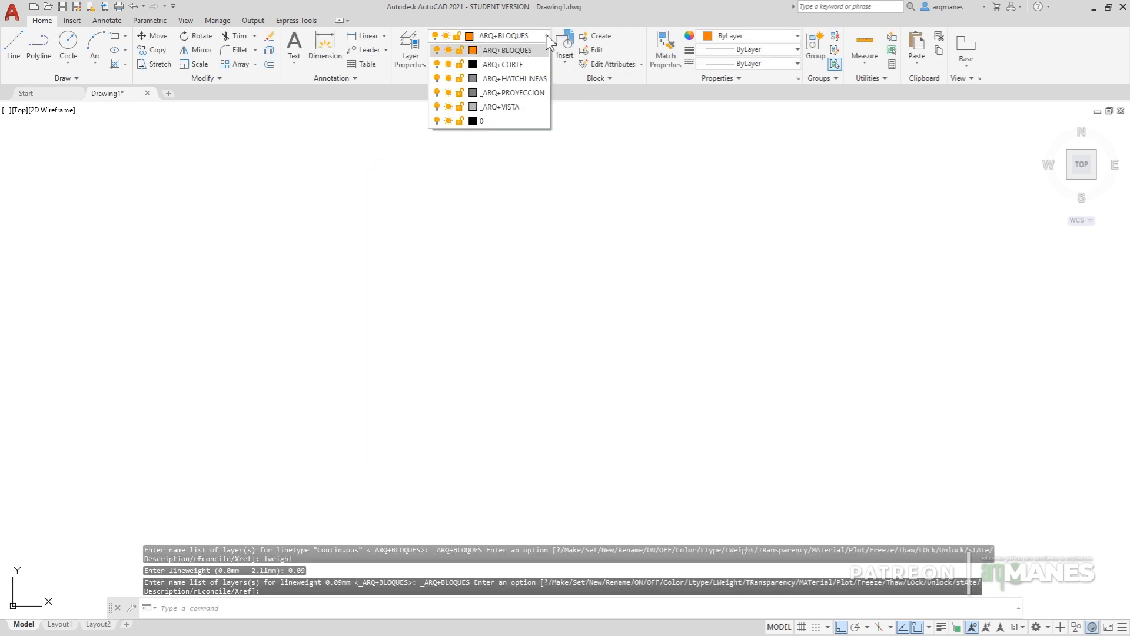
Step: Open the Layer Properties Manager and set the color of all layers, including layer 0, to index color 10
{"action": "left_click", "coordinate": [414, 50]}
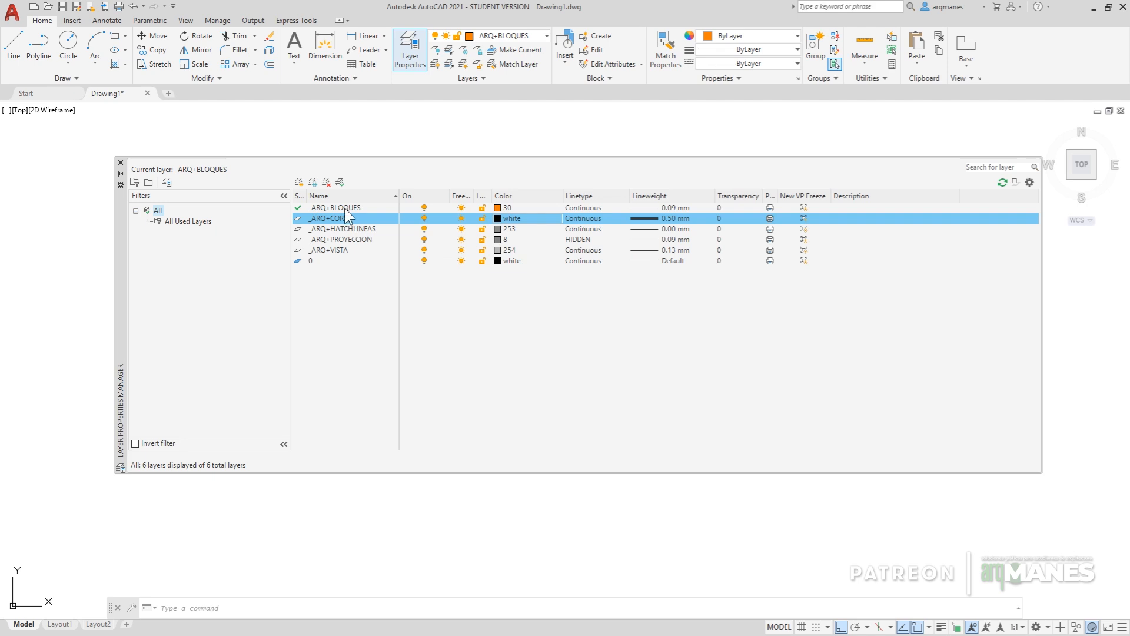
{"action": "left_click", "coordinate": [344, 209]}
{"action": "left_click", "coordinate": [329, 260], "text": "shift"}
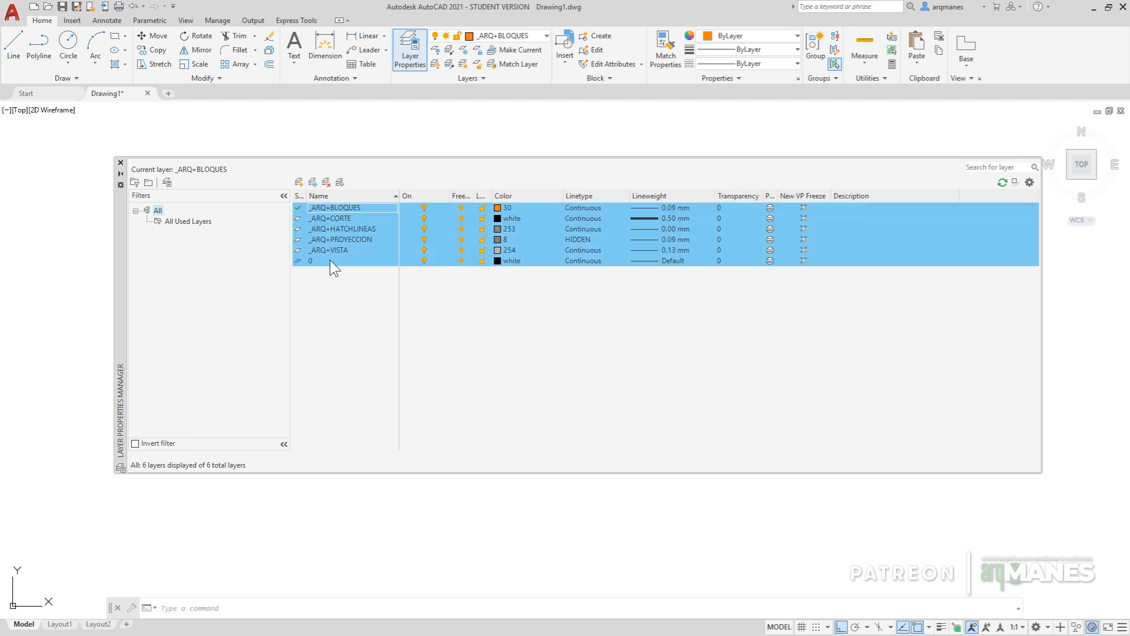
{"action": "left_click", "coordinate": [499, 227]}
{"action": "left_click", "coordinate": [535, 256]}
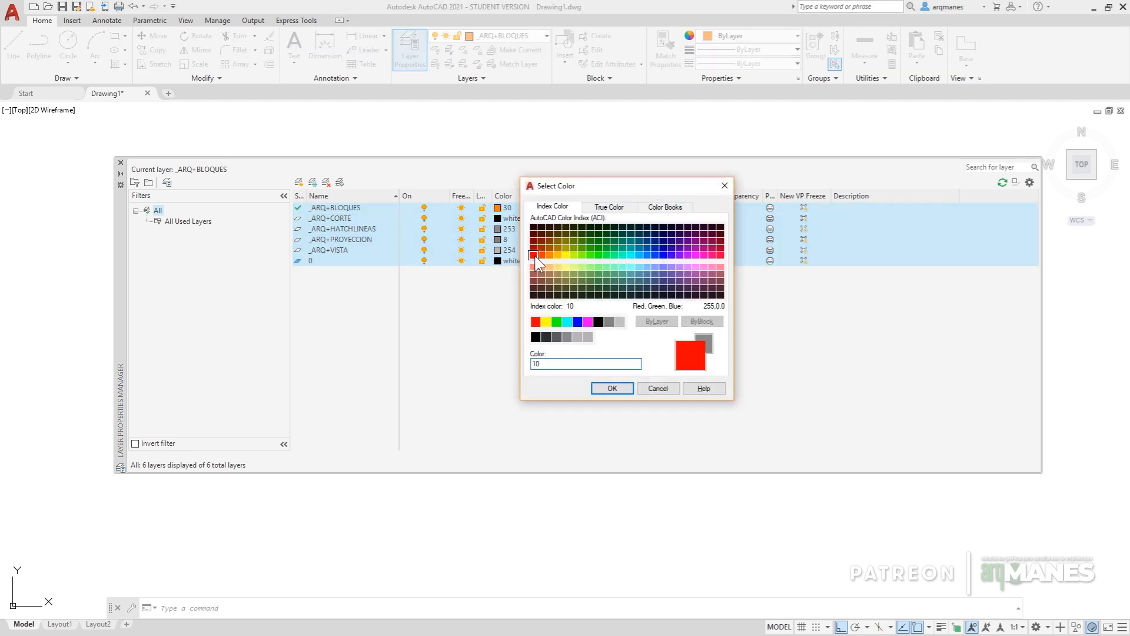
{"action": "left_click", "coordinate": [612, 388]}
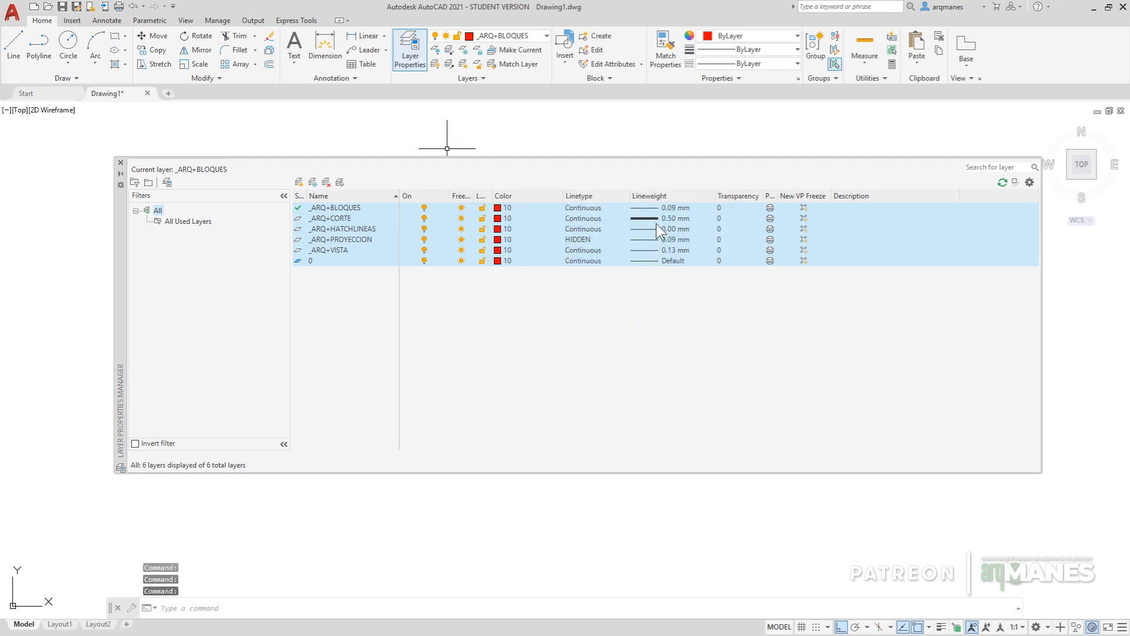
Step: Set the lineweight of all selected layers to 1.40 mm
{"action": "left_click", "coordinate": [646, 209]}
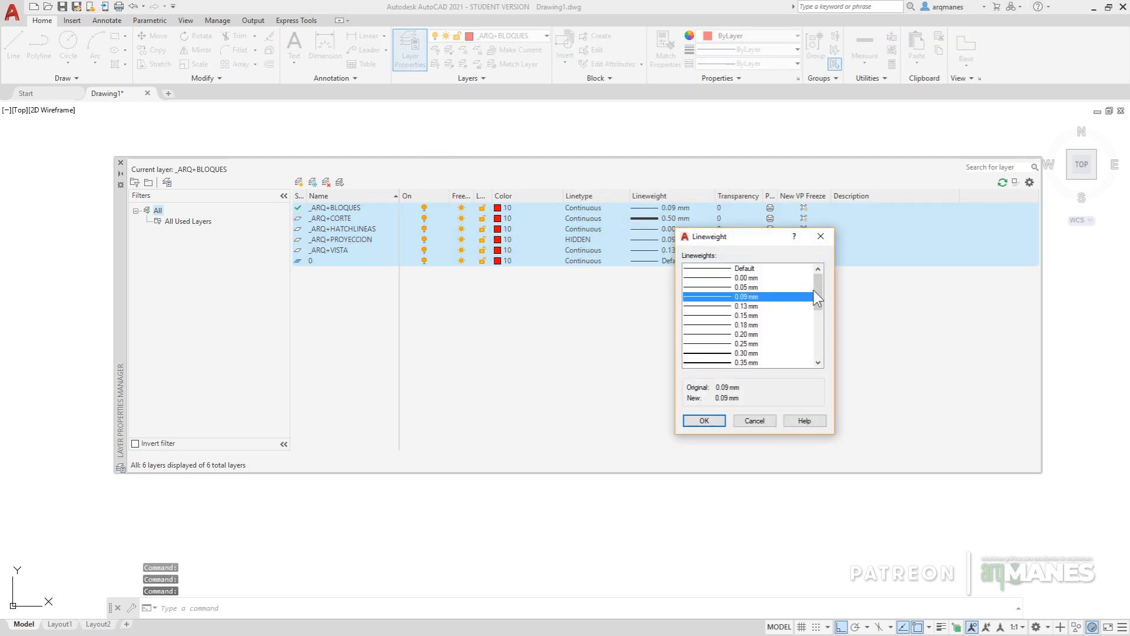
{"action": "left_click_drag", "start_coordinate": [819, 293], "coordinate": [820, 371]}
{"action": "left_click", "coordinate": [720, 333]}
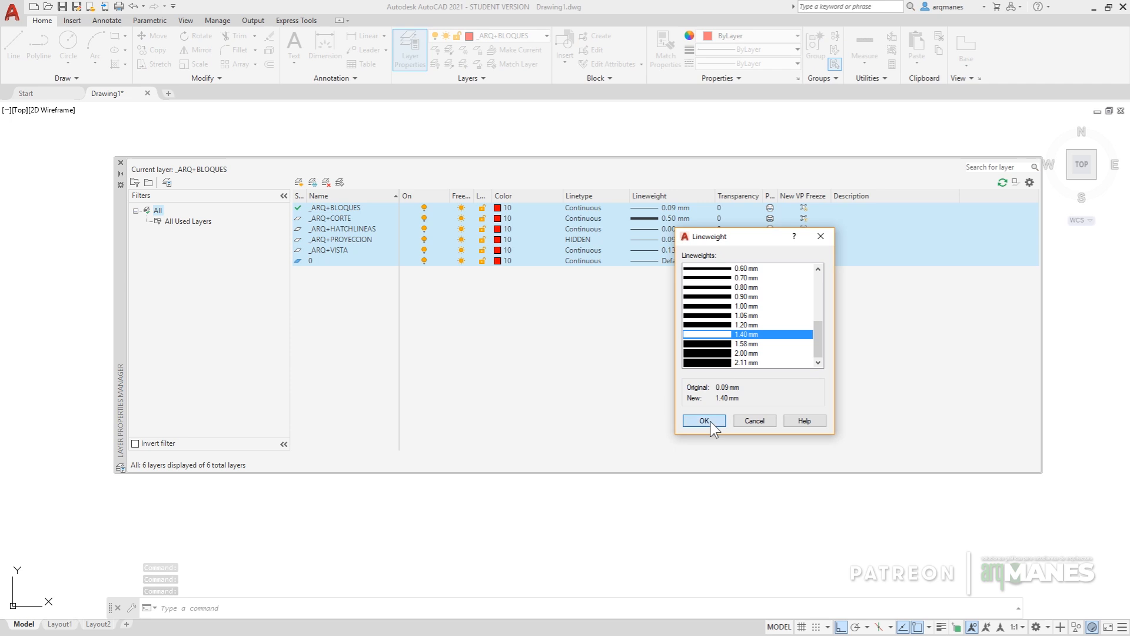
{"action": "left_click", "coordinate": [704, 420]}
Step: Set the linetype of all selected layers to HIDDEN and close the Layer Properties Manager
{"action": "left_click", "coordinate": [584, 210]}
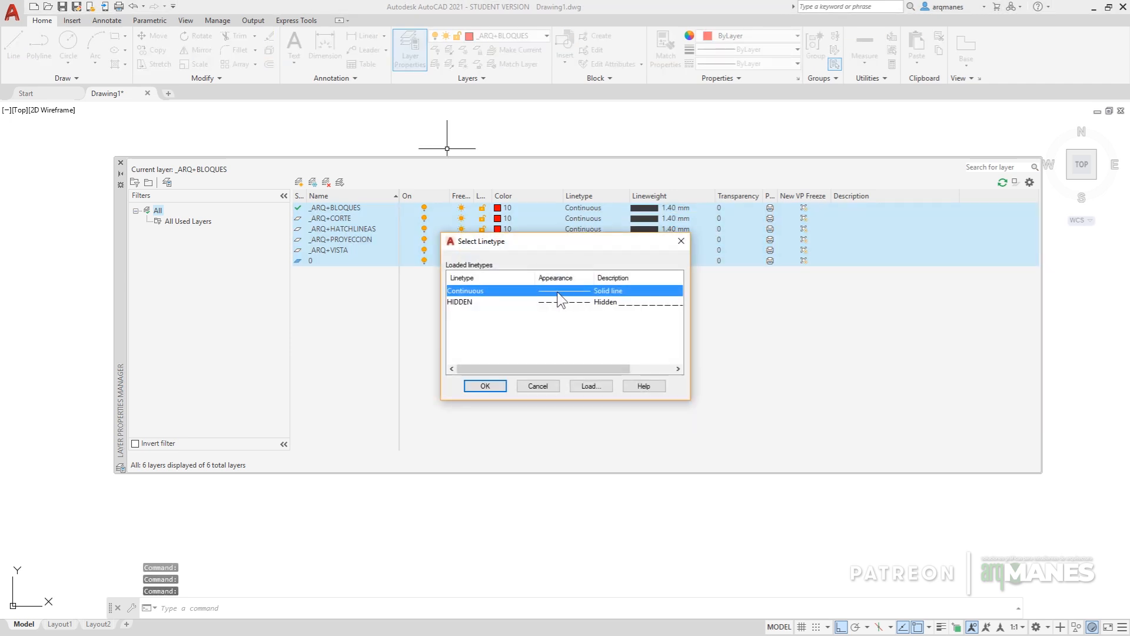
{"action": "left_click", "coordinate": [466, 302]}
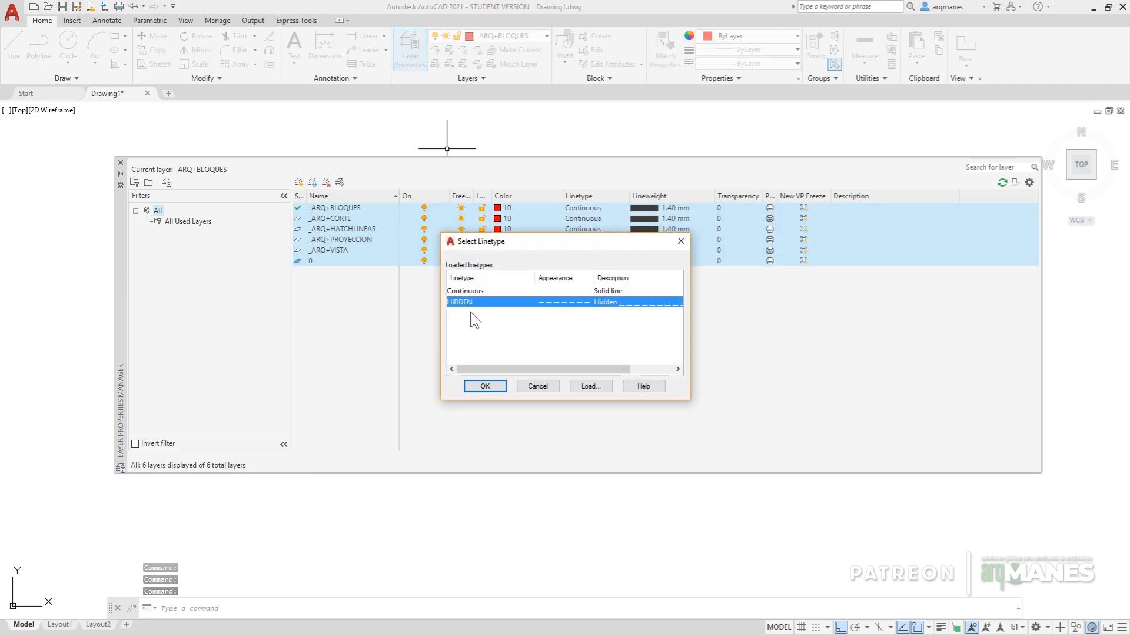
{"action": "left_click", "coordinate": [491, 386]}
{"action": "left_click", "coordinate": [490, 385]}
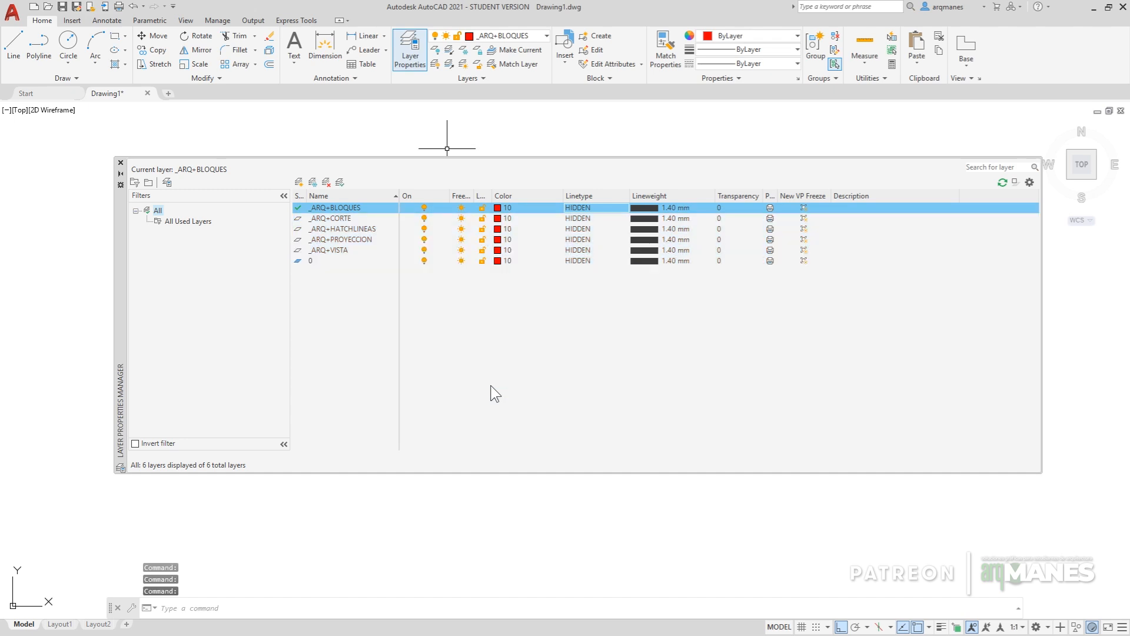
{"action": "left_click", "coordinate": [121, 162]}
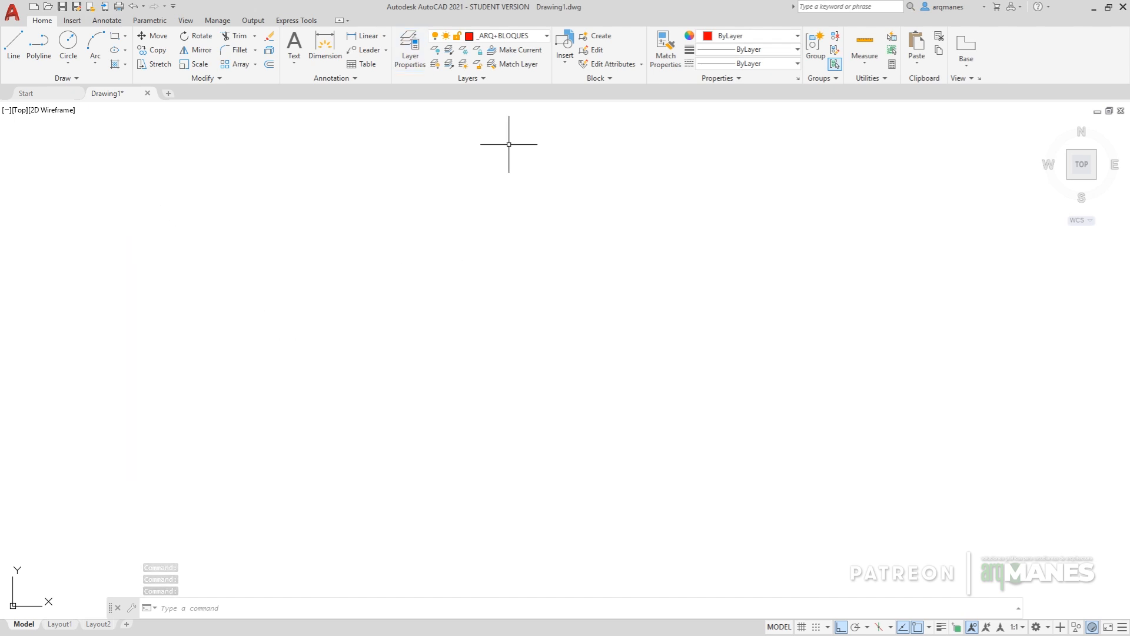
Step: Check the altered layers in the layer list, and run Prueba Capas.scr again to restore the standard layer properties
{"action": "left_click", "coordinate": [546, 36]}
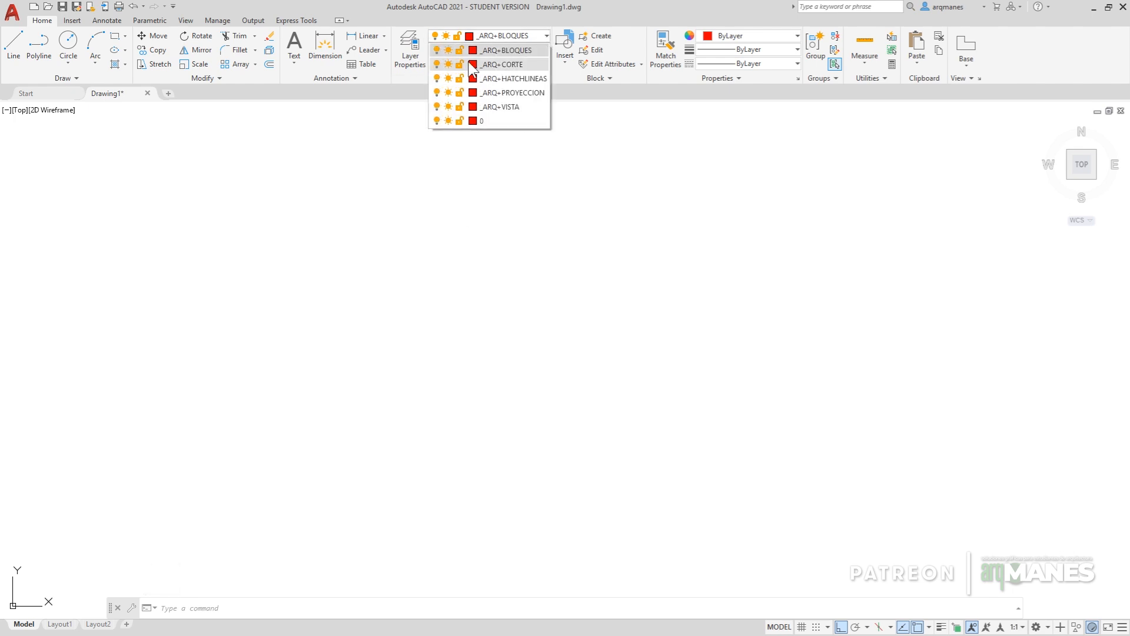
{"action": "left_click", "coordinate": [408, 232]}
{"action": "key", "text": "Escape"}
{"action": "key", "text": "Escape"}
{"action": "type", "text": "s"}
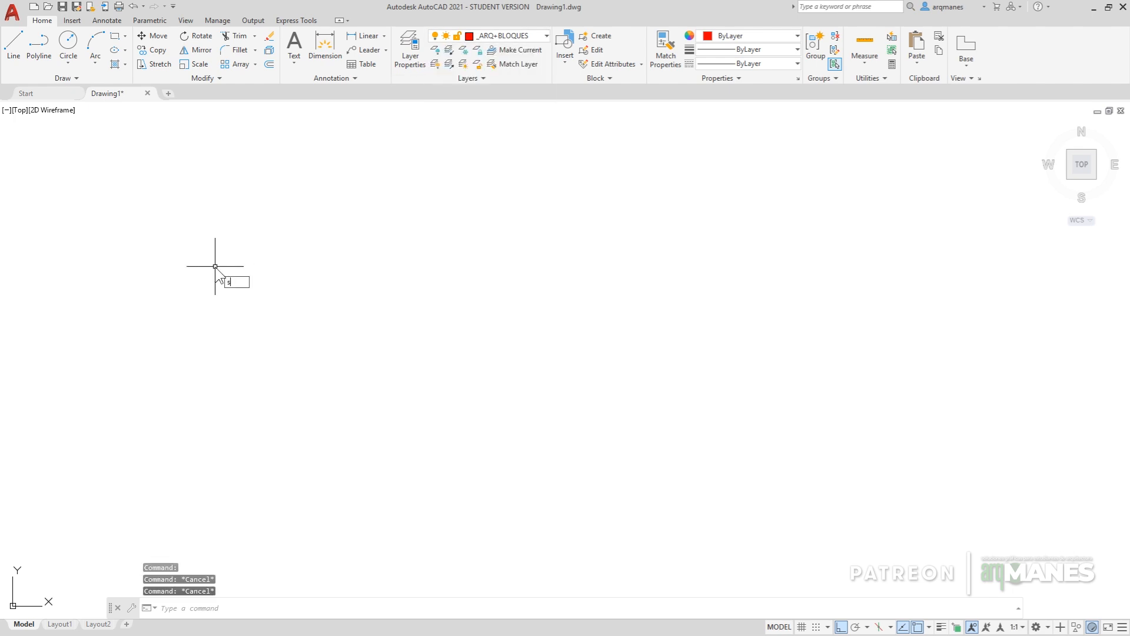
{"action": "key", "text": "Return"}
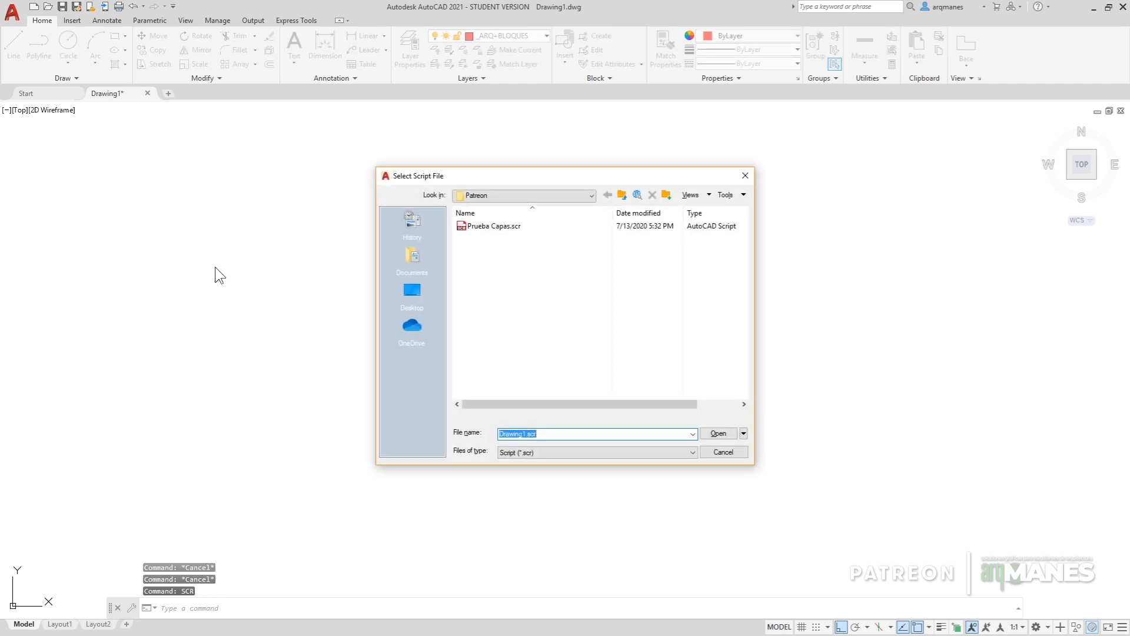
{"action": "double_click", "coordinate": [493, 228]}
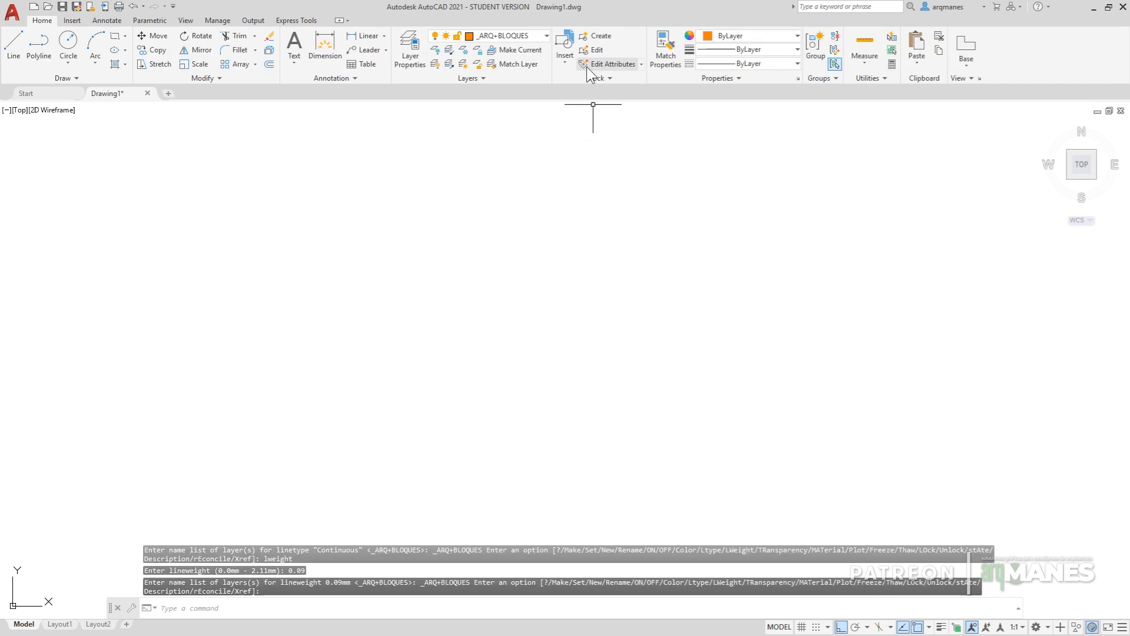
Step: Examine the colors, linetypes and lineweights of the layers in the layer list and the Layer Properties Manager
{"action": "left_click", "coordinate": [546, 36]}
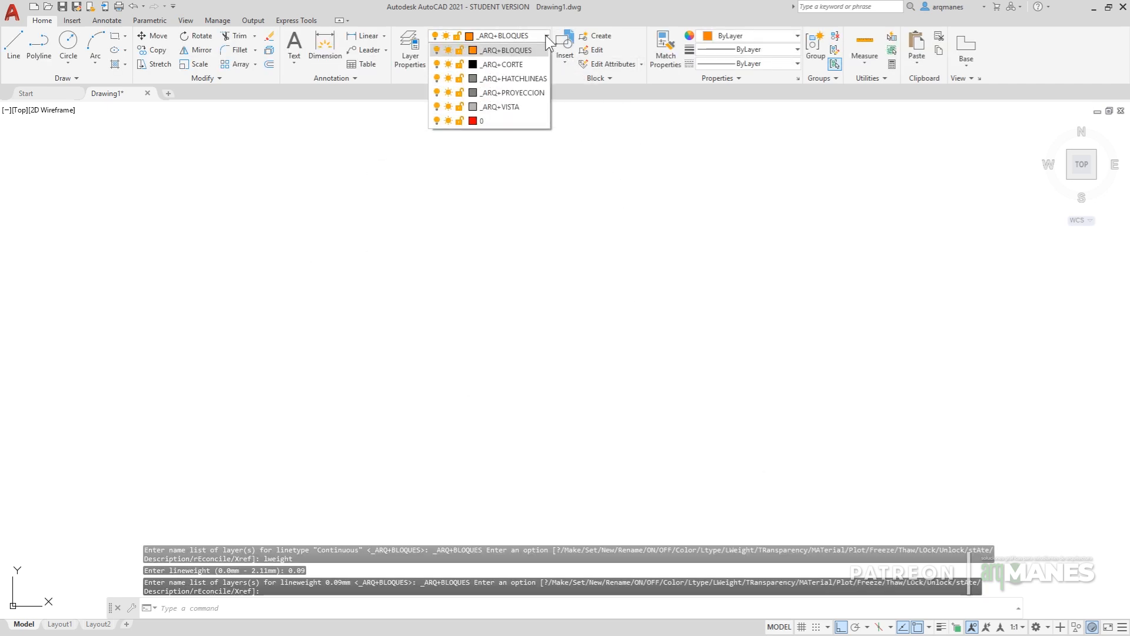
{"action": "left_click", "coordinate": [495, 146]}
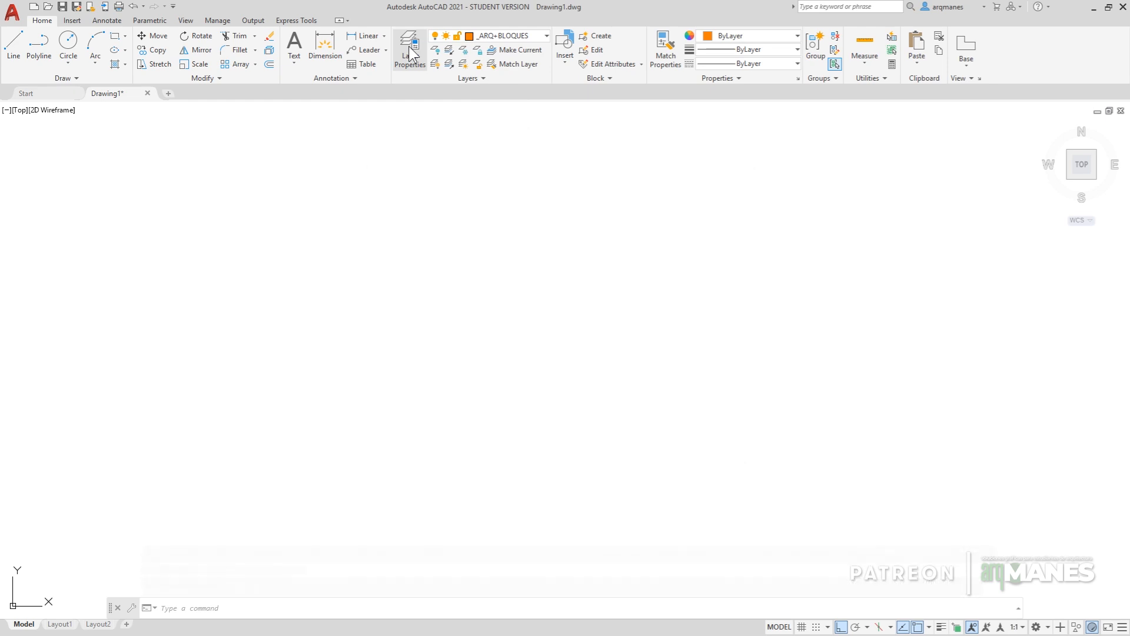
{"action": "left_click", "coordinate": [411, 54]}
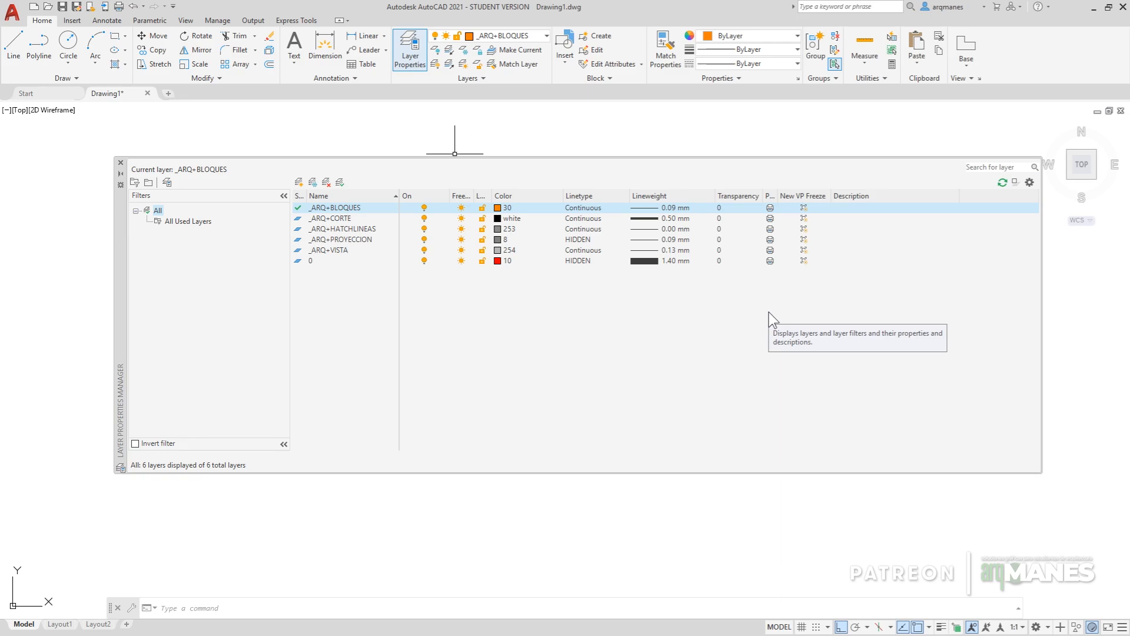
Step: Switch to the Excel layer generator and duplicate the five layer definitions A2:G6 into rows 7–11 and 12–16
{"action": "key", "text": "alt+Tab"}
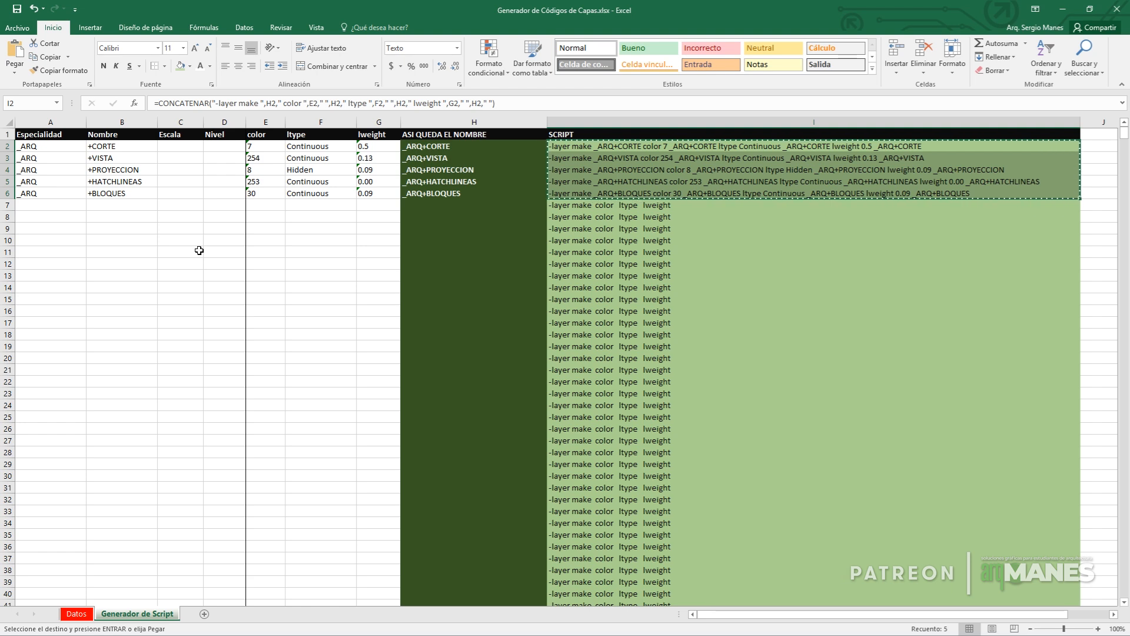
{"action": "left_click", "coordinate": [318, 229]}
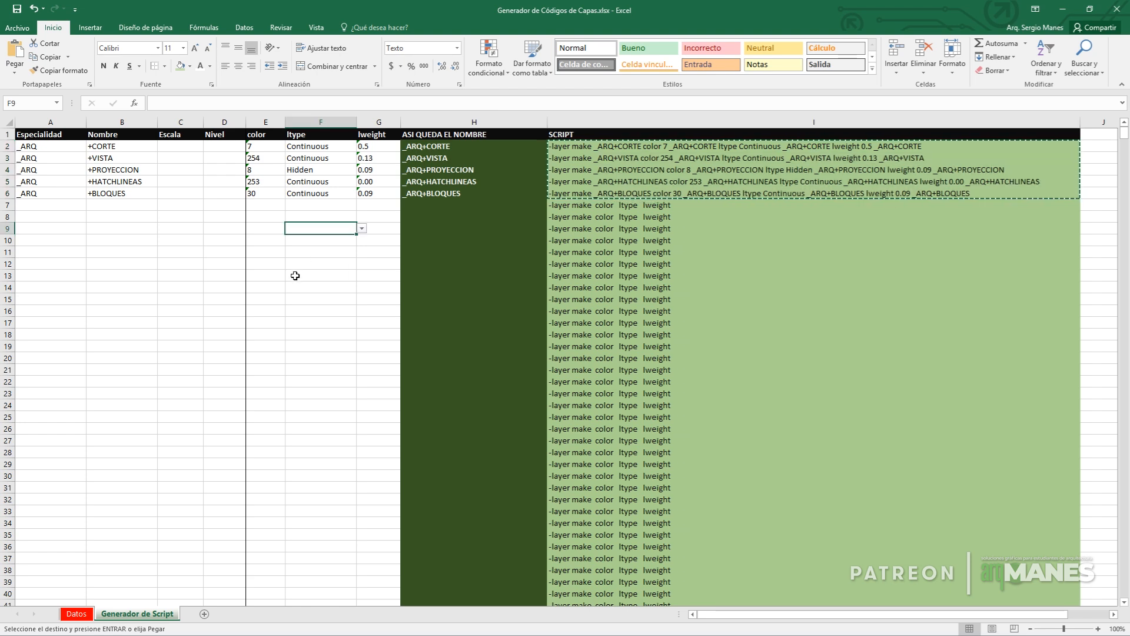
{"action": "left_click_drag", "start_coordinate": [25, 148], "coordinate": [377, 193]}
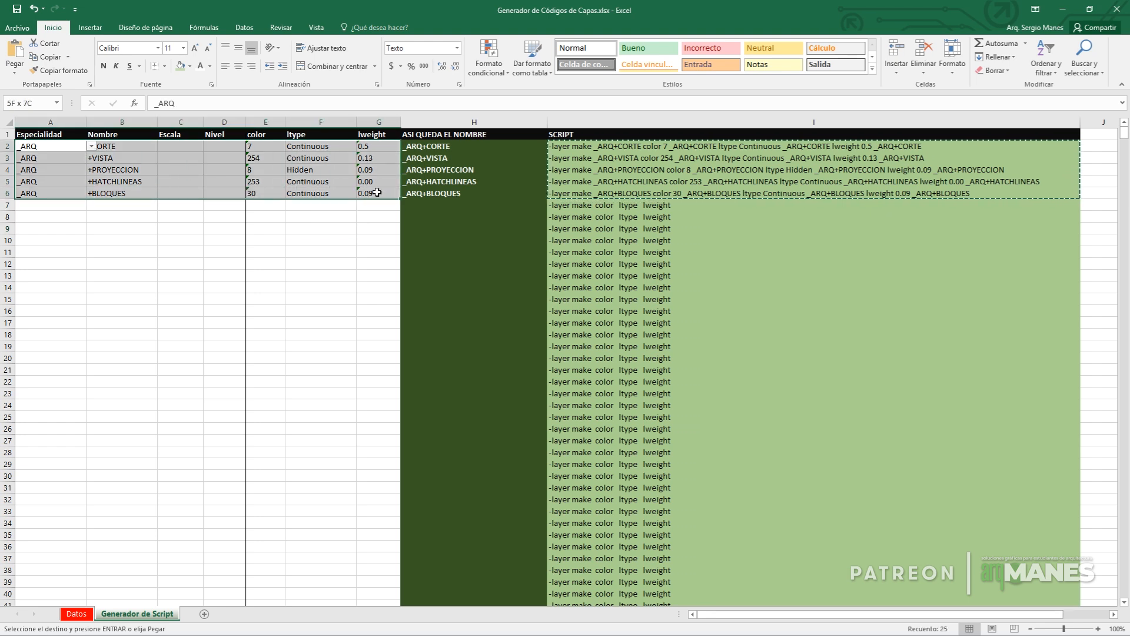
{"action": "right_click", "coordinate": [45, 146]}
{"action": "left_click", "coordinate": [64, 169]}
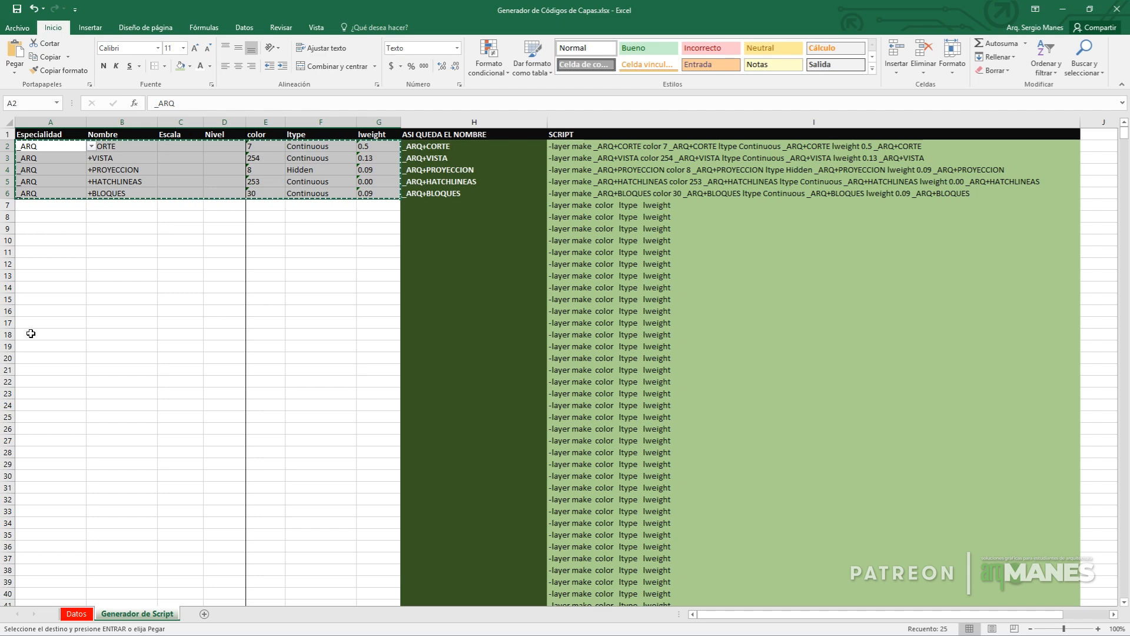
{"action": "right_click", "coordinate": [46, 149]}
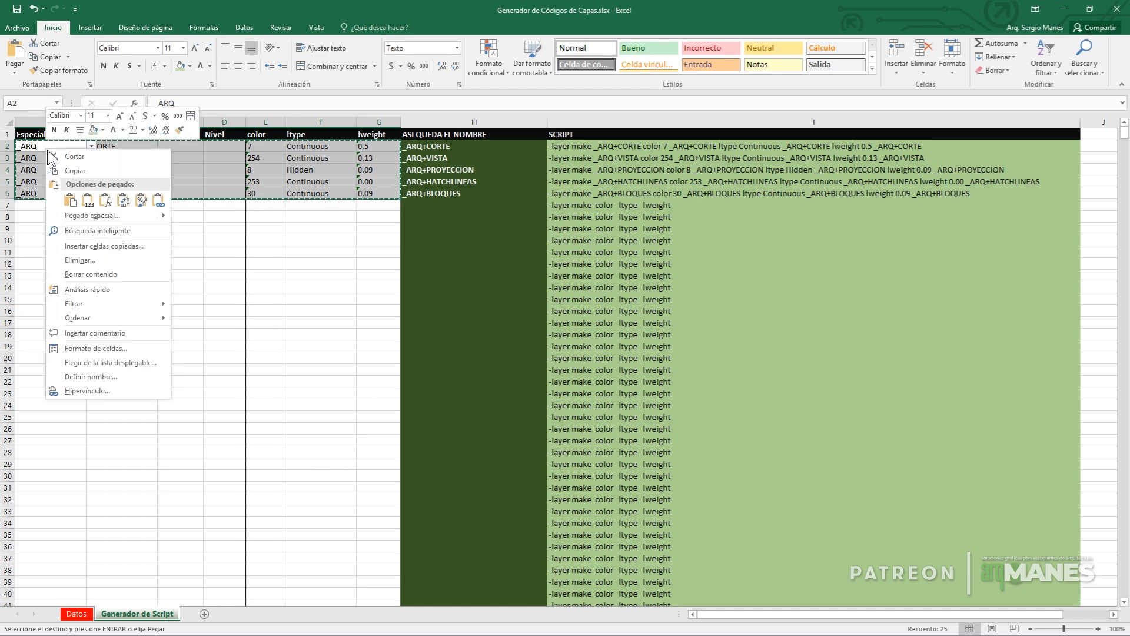
{"action": "left_click", "coordinate": [74, 169]}
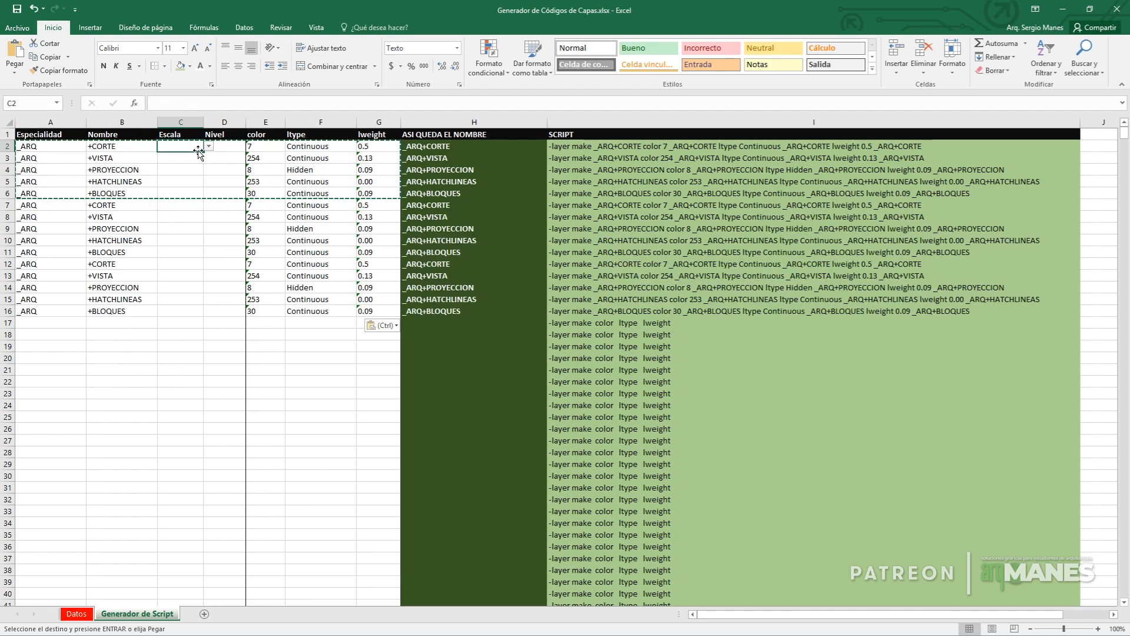
Step: Set Escala to (100) for the first group of five layers in rows 2–6
{"action": "mouse_move", "coordinate": [183, 148]}
{"action": "left_mouse_down"}
{"action": "mouse_move", "coordinate": [185, 196]}
{"action": "mouse_move", "coordinate": [189, 144]}
{"action": "left_mouse_up"}
{"action": "left_click", "coordinate": [208, 146]}
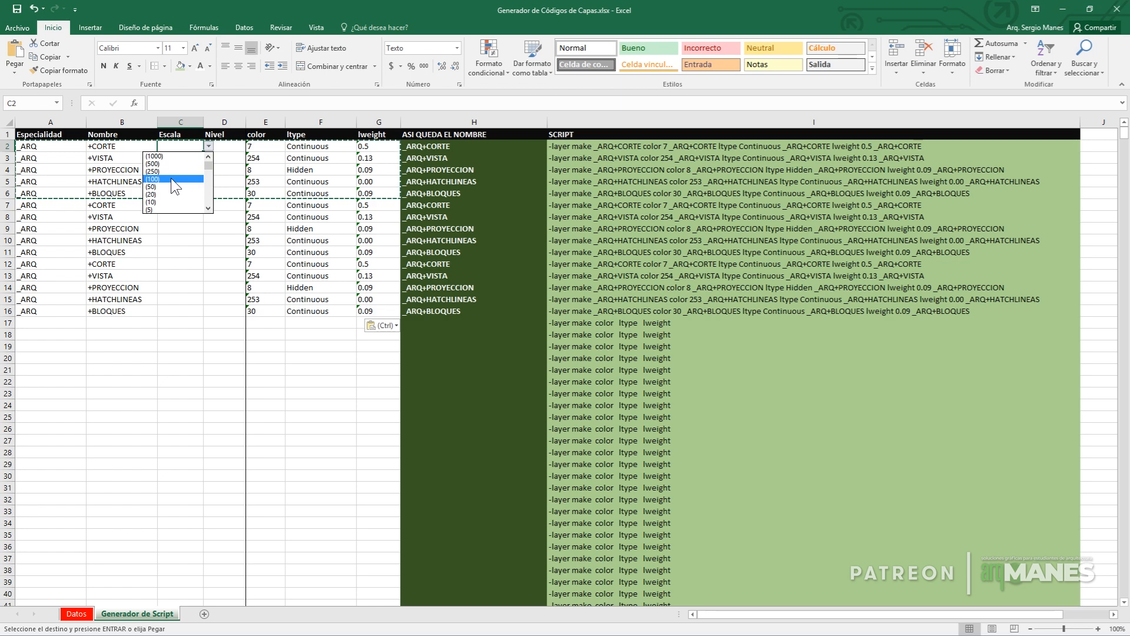
{"action": "left_click", "coordinate": [171, 178]}
{"action": "left_click_drag", "start_coordinate": [204, 151], "coordinate": [207, 217]}
Step: Set Escala to (50) for the layers in rows 7–11 and to (20) for those in rows 12–16
{"action": "left_click", "coordinate": [197, 206]}
{"action": "left_click", "coordinate": [209, 206]}
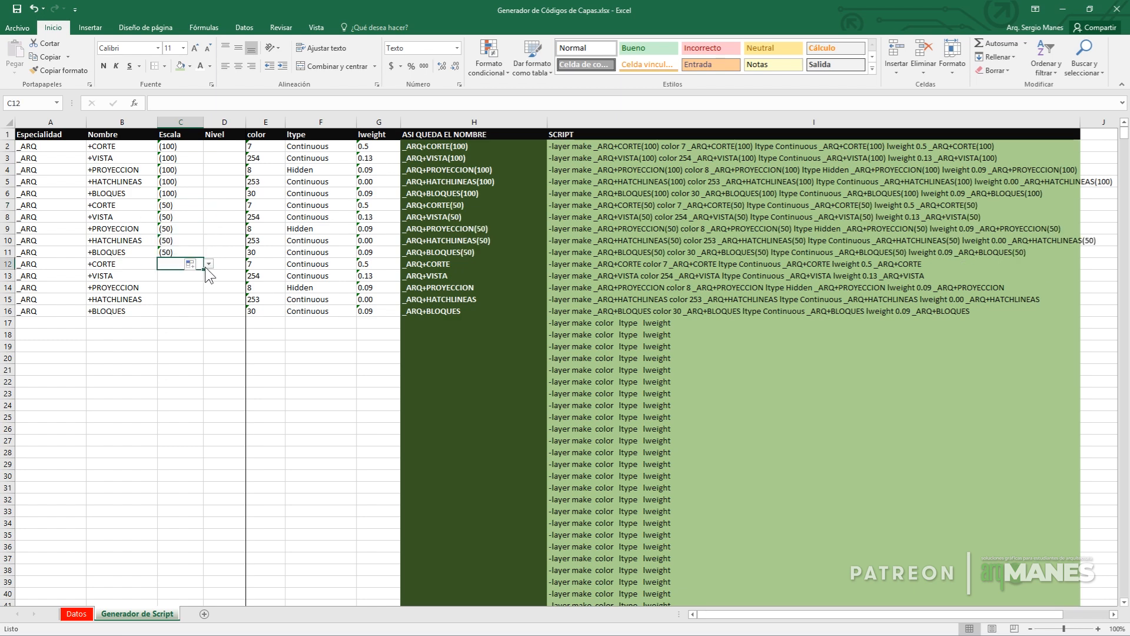
{"action": "left_click", "coordinate": [208, 264]}
{"action": "left_click_drag", "start_coordinate": [209, 288], "coordinate": [206, 275]}
{"action": "left_click", "coordinate": [152, 312]}
{"action": "left_click_drag", "start_coordinate": [204, 270], "coordinate": [204, 317]}
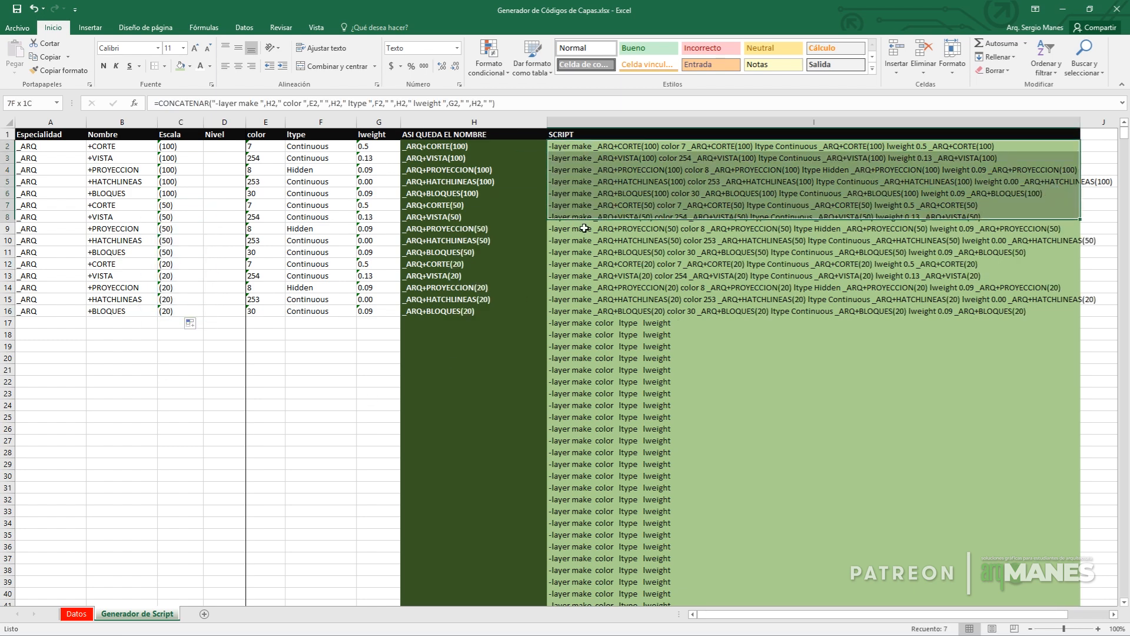
Step: Copy the generated script lines I2:I16 into Notepad, replacing the old script text, and widen the window so each line fits
{"action": "left_click_drag", "start_coordinate": [584, 229], "coordinate": [586, 309]}
{"action": "right_click", "coordinate": [587, 164]}
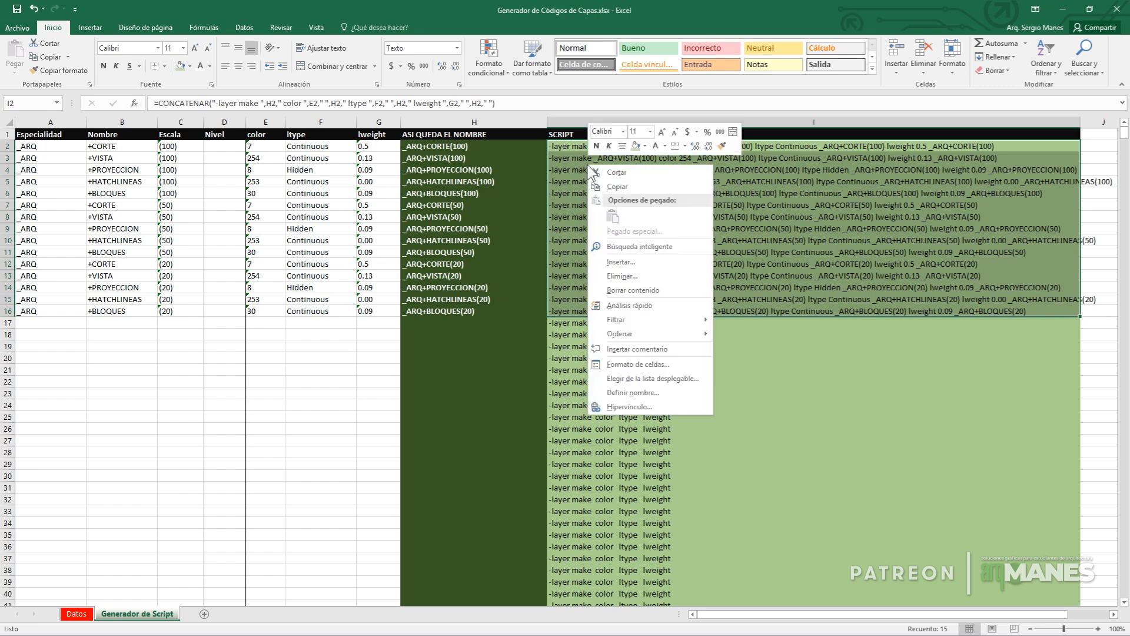
{"action": "left_click", "coordinate": [617, 186]}
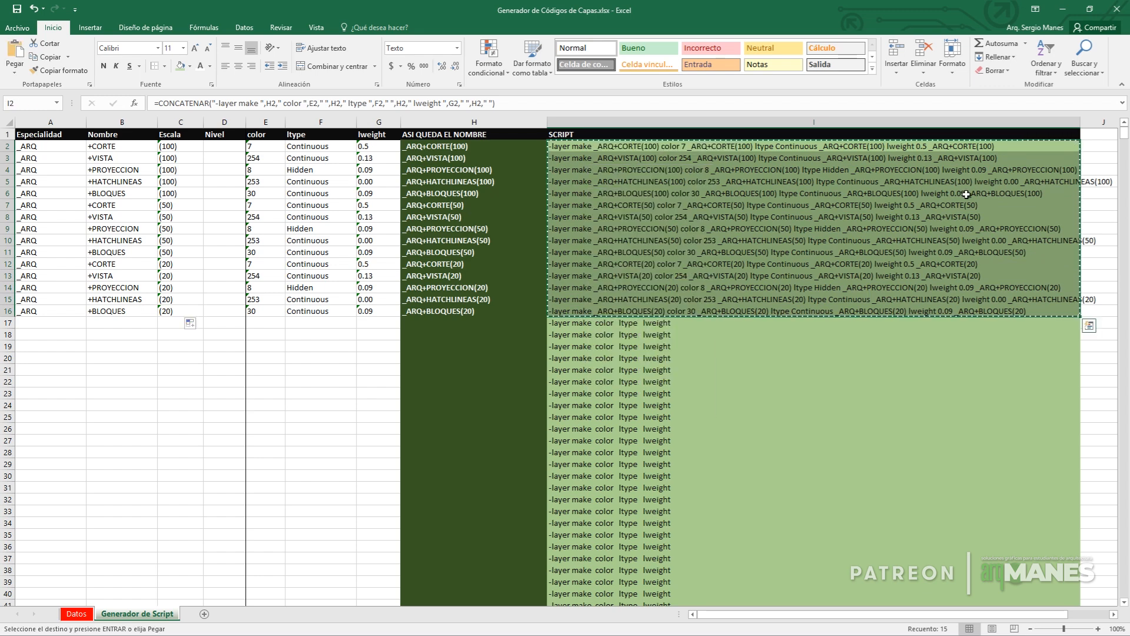
{"action": "key", "text": "alt+Tab"}
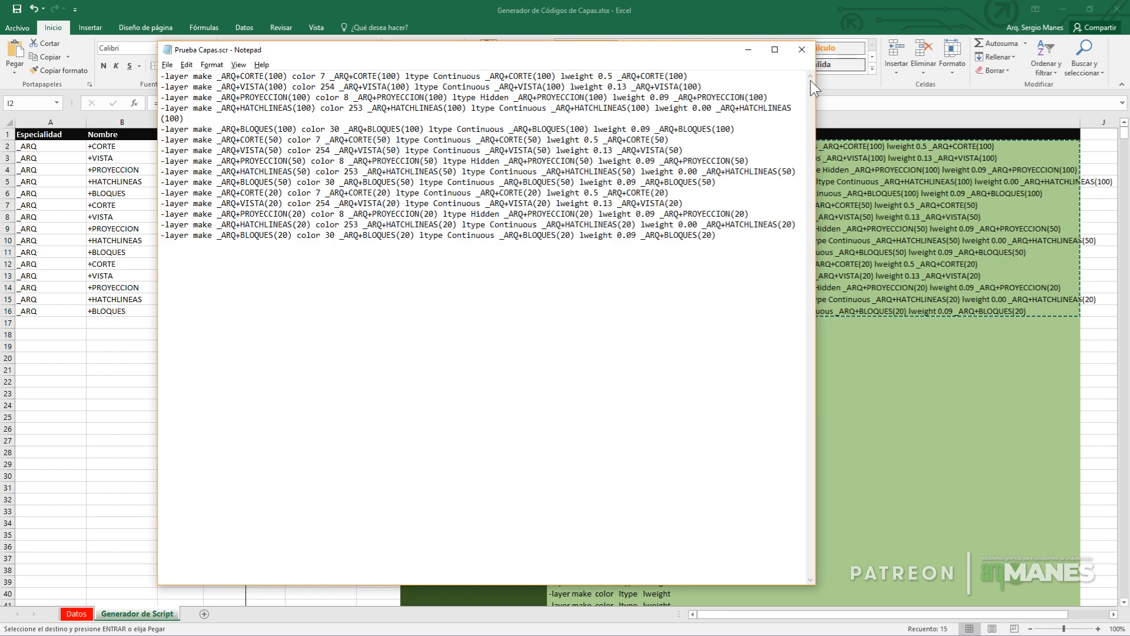
{"action": "left_click_drag", "start_coordinate": [815, 81], "coordinate": [881, 81]}
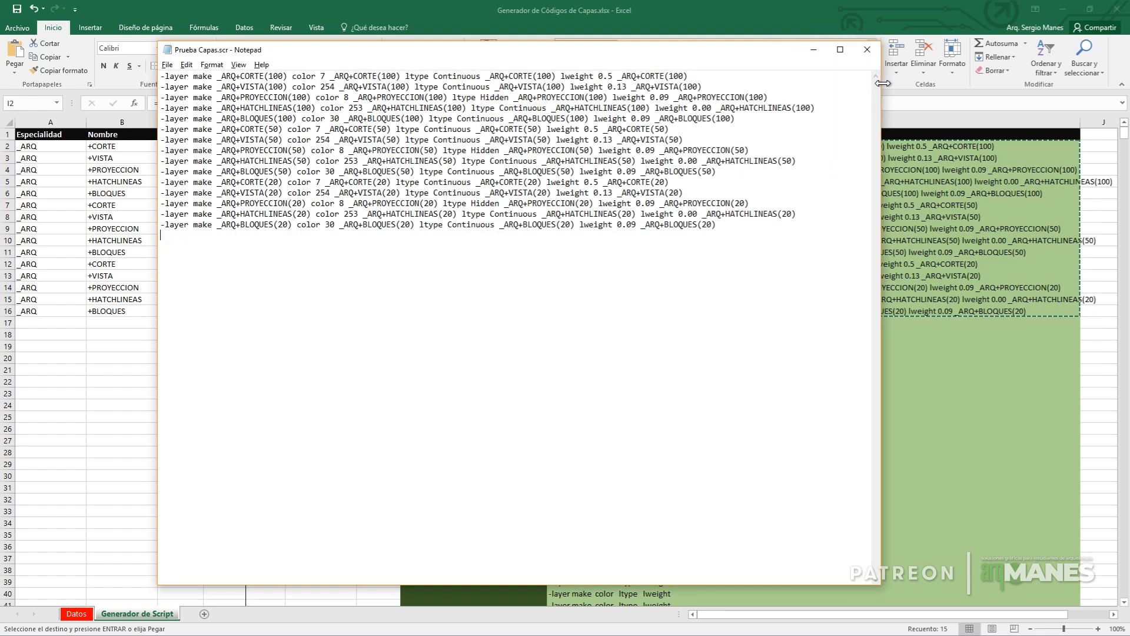
Step: Save the script as a new file named Prueba Capas2.scr in the Patreon folder
{"action": "left_click", "coordinate": [168, 65]}
{"action": "left_click", "coordinate": [187, 115]}
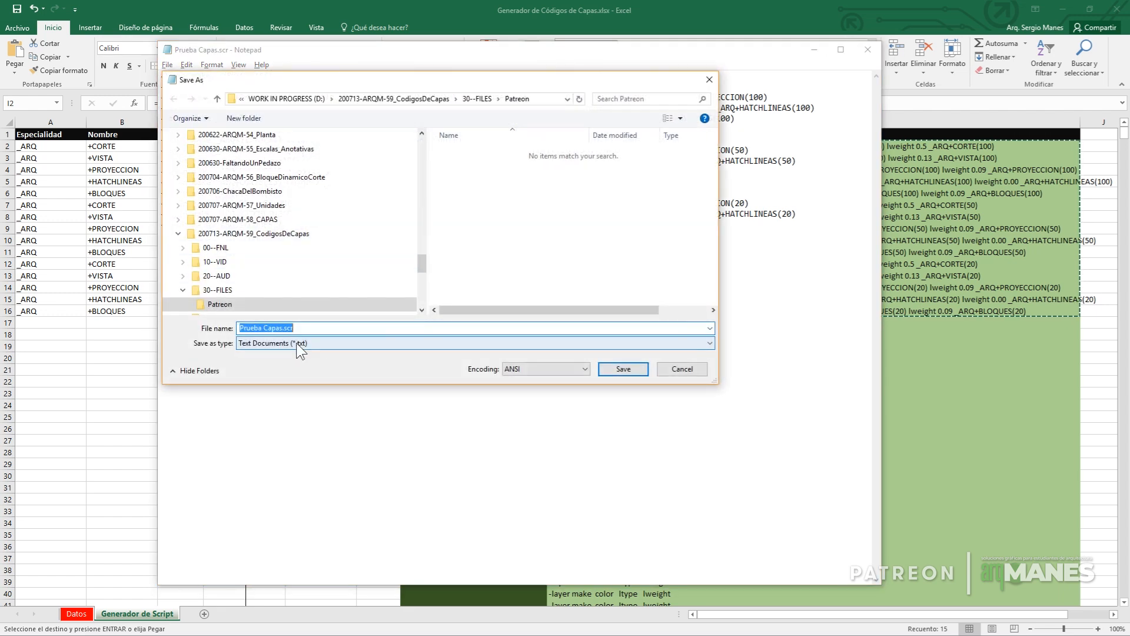
{"action": "left_click", "coordinate": [278, 328]}
{"action": "type", "text": "2"}
{"action": "key", "text": "Return"}
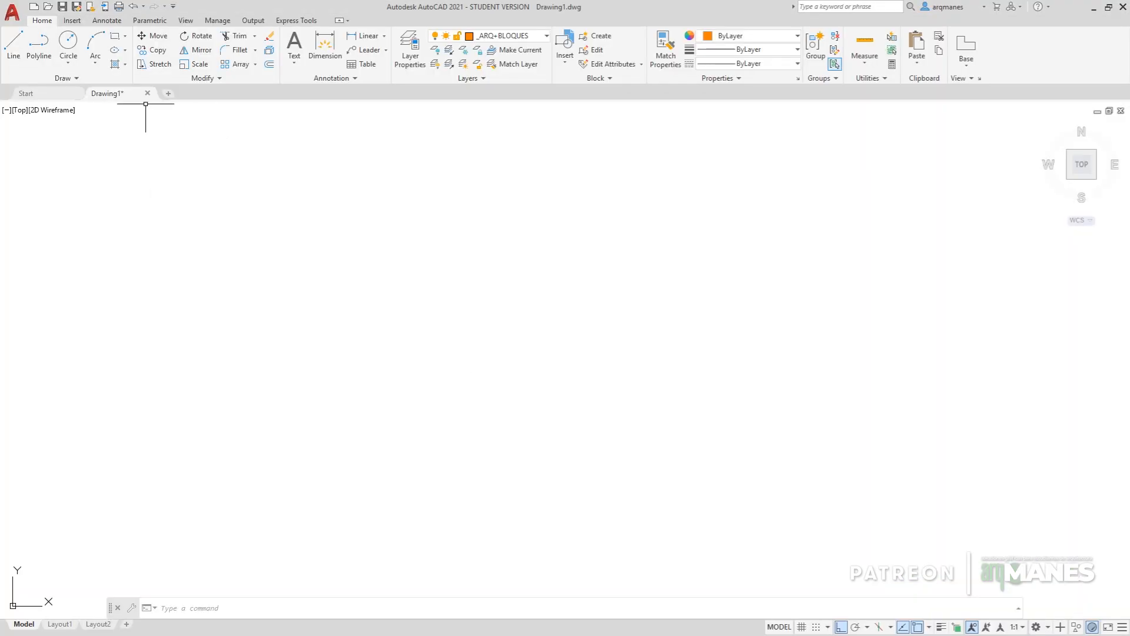
Step: Create a new drawing in AutoCAD, check its layer list and run the script Prueba Capas2.scr
{"action": "left_click", "coordinate": [168, 93]}
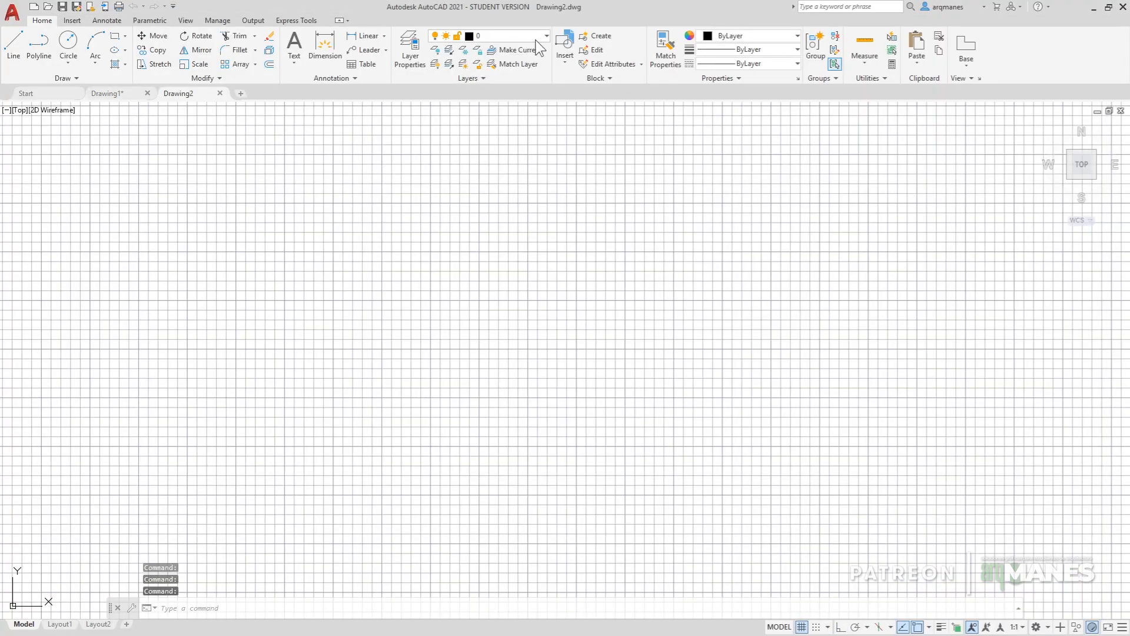
{"action": "left_click", "coordinate": [546, 36]}
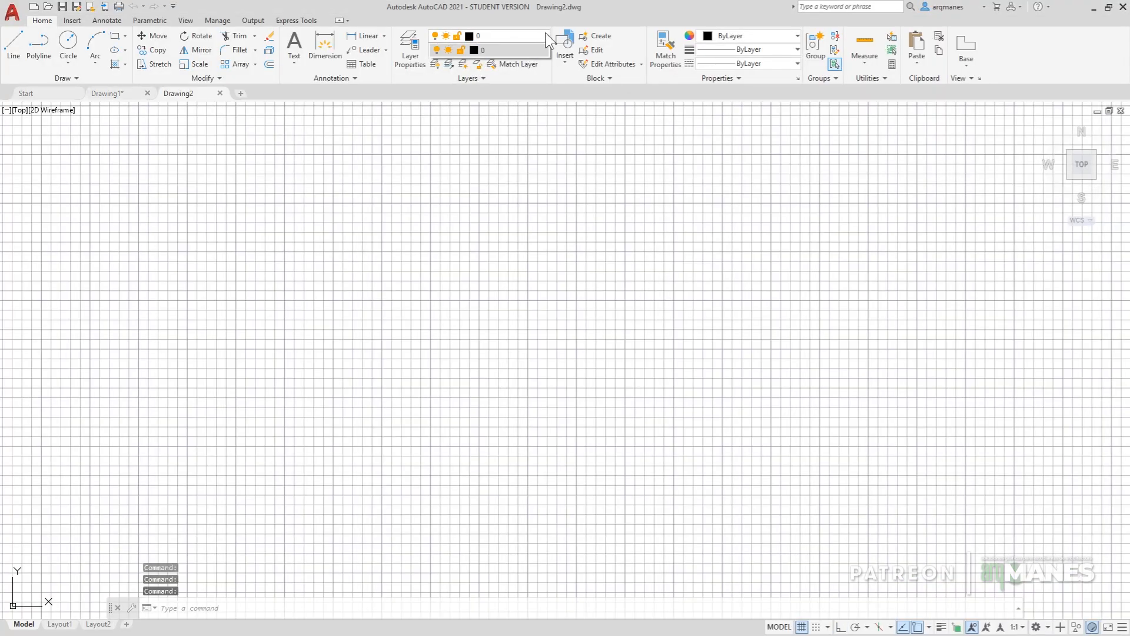
{"action": "left_click", "coordinate": [546, 34]}
{"action": "type", "text": "script"}
{"action": "key", "text": "Return"}
{"action": "left_click", "coordinate": [486, 237]}
{"action": "left_click", "coordinate": [718, 433]}
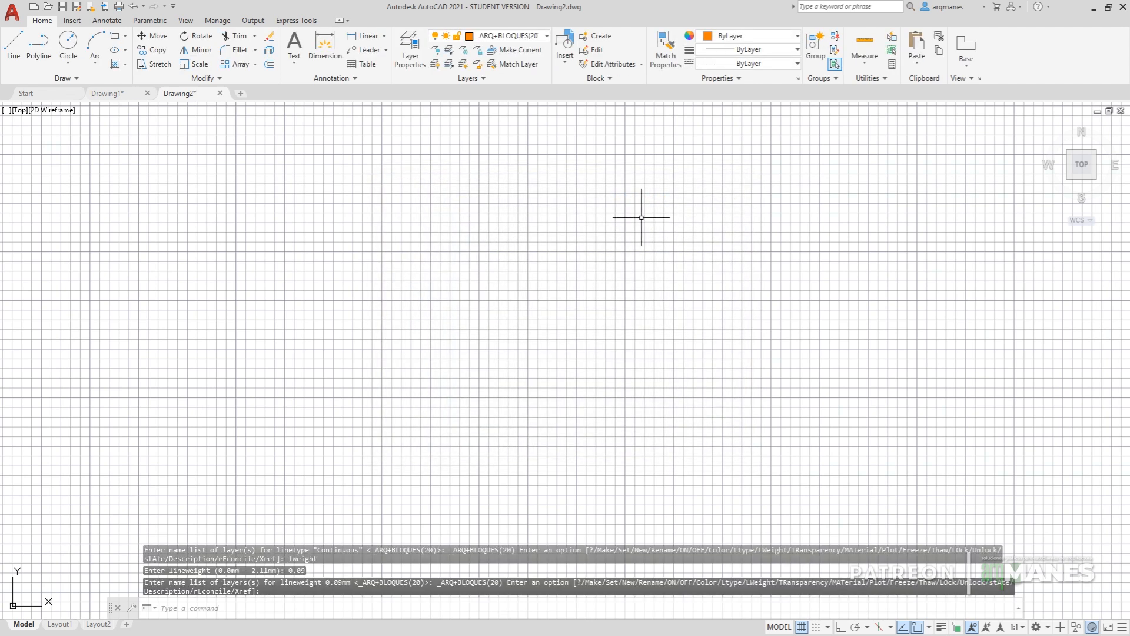
Step: Review the new drawing's layers and their properties in the layer list and the Layer Properties Manager
{"action": "left_click", "coordinate": [547, 35]}
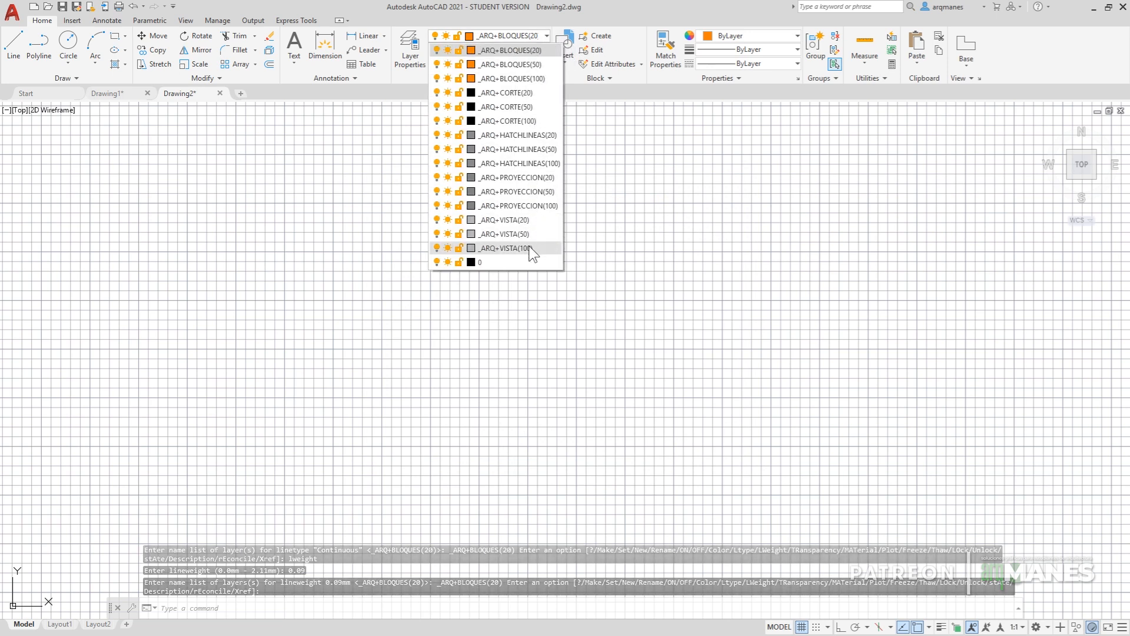
{"action": "left_click", "coordinate": [405, 53]}
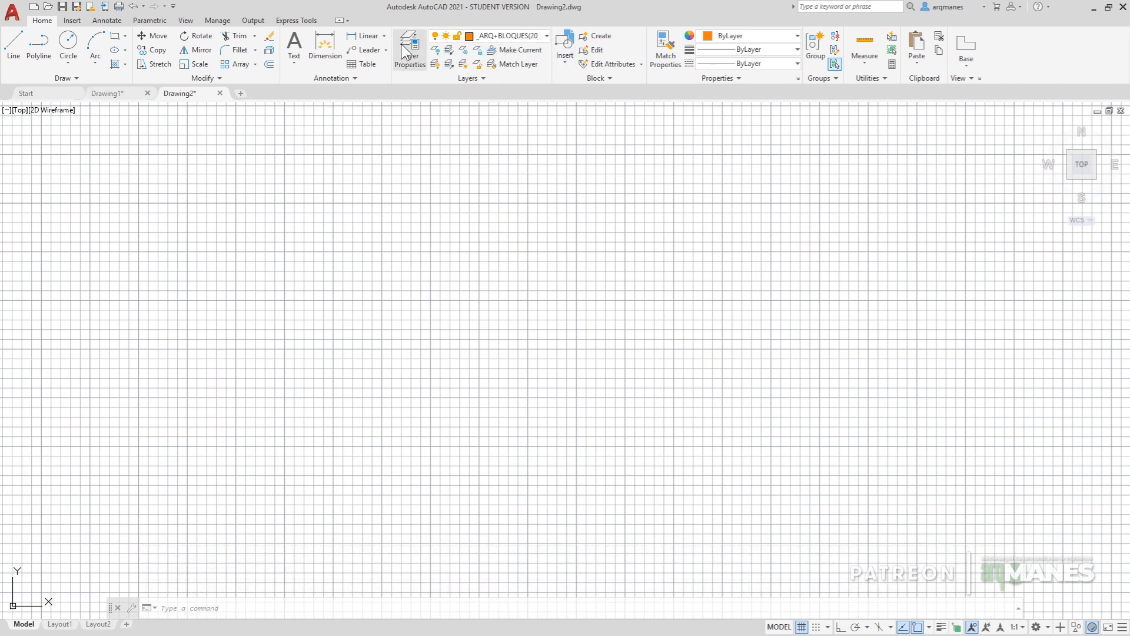
{"action": "left_click", "coordinate": [405, 53]}
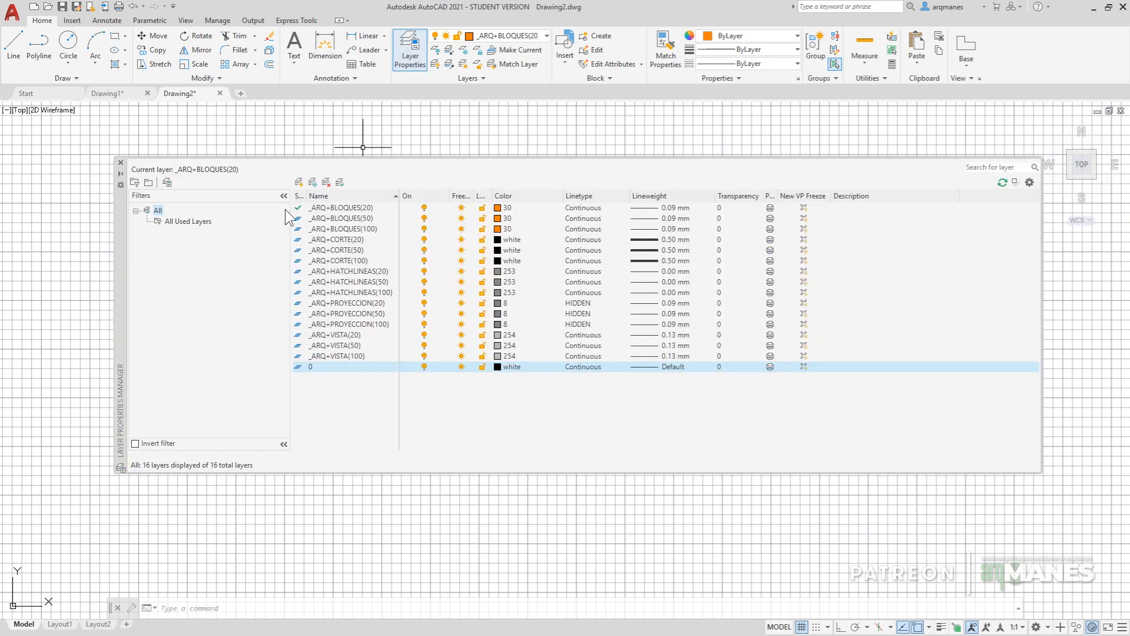
{"action": "left_click", "coordinate": [120, 162]}
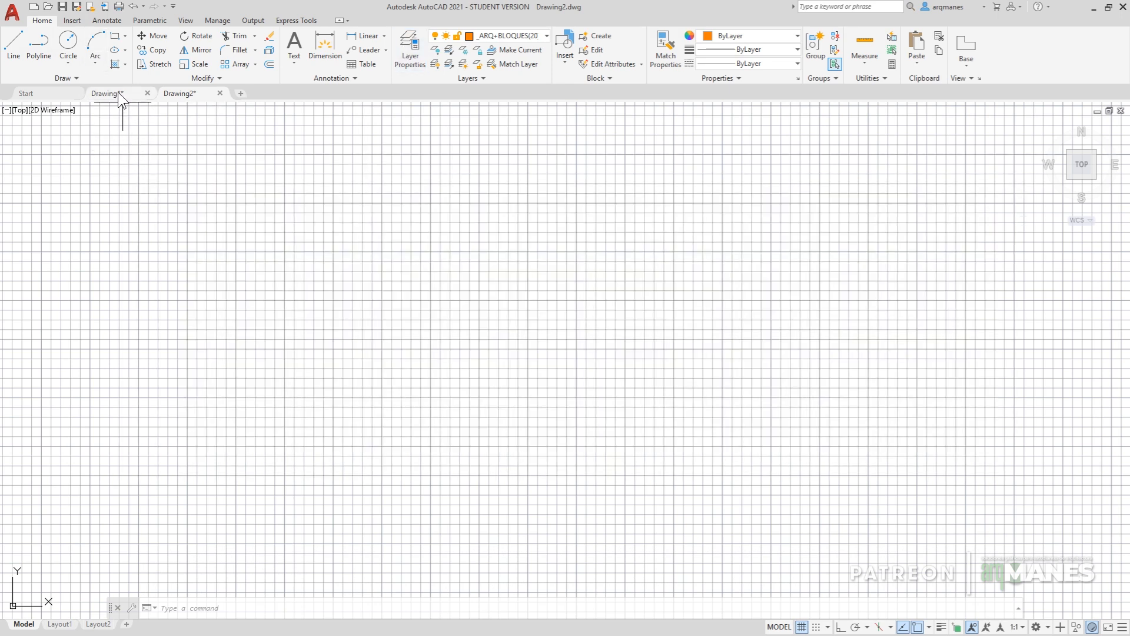
Step: Return to Drawing1, check its existing layers and run Prueba Capas2.scr to add the layers with scale suffixes
{"action": "left_click", "coordinate": [118, 93]}
{"action": "left_click", "coordinate": [546, 37]}
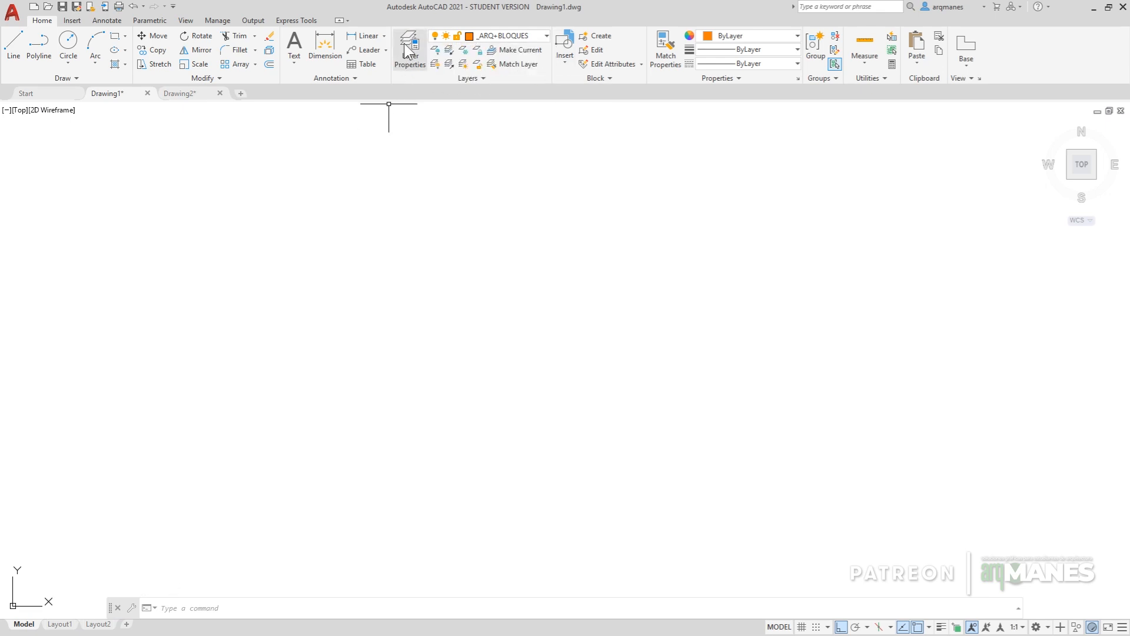
{"action": "left_click", "coordinate": [401, 48]}
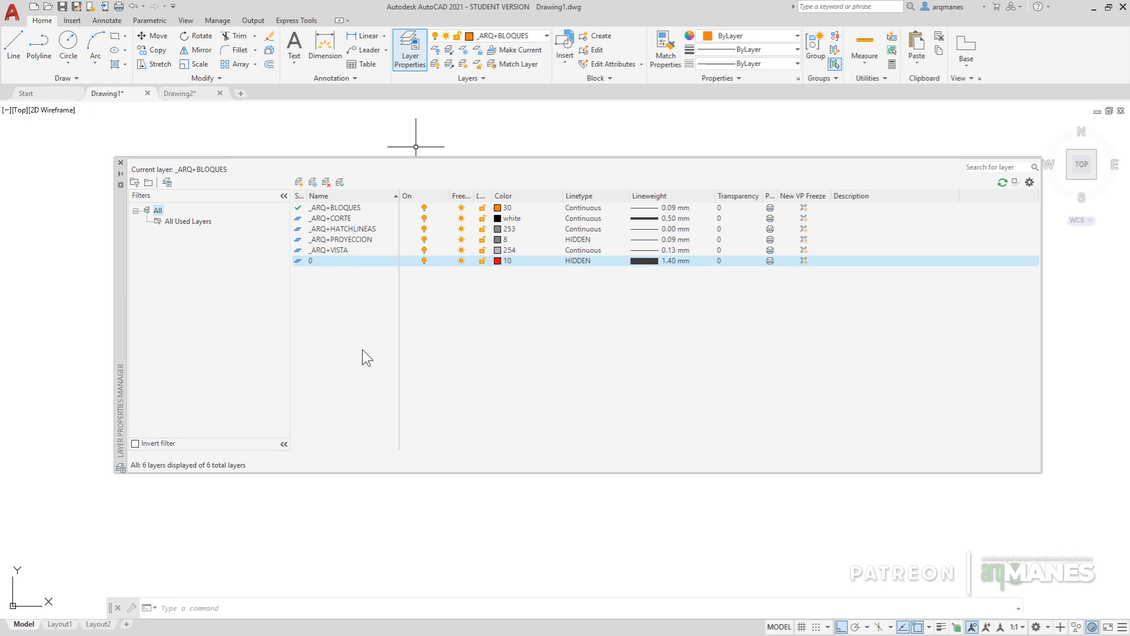
{"action": "left_click", "coordinate": [120, 163]}
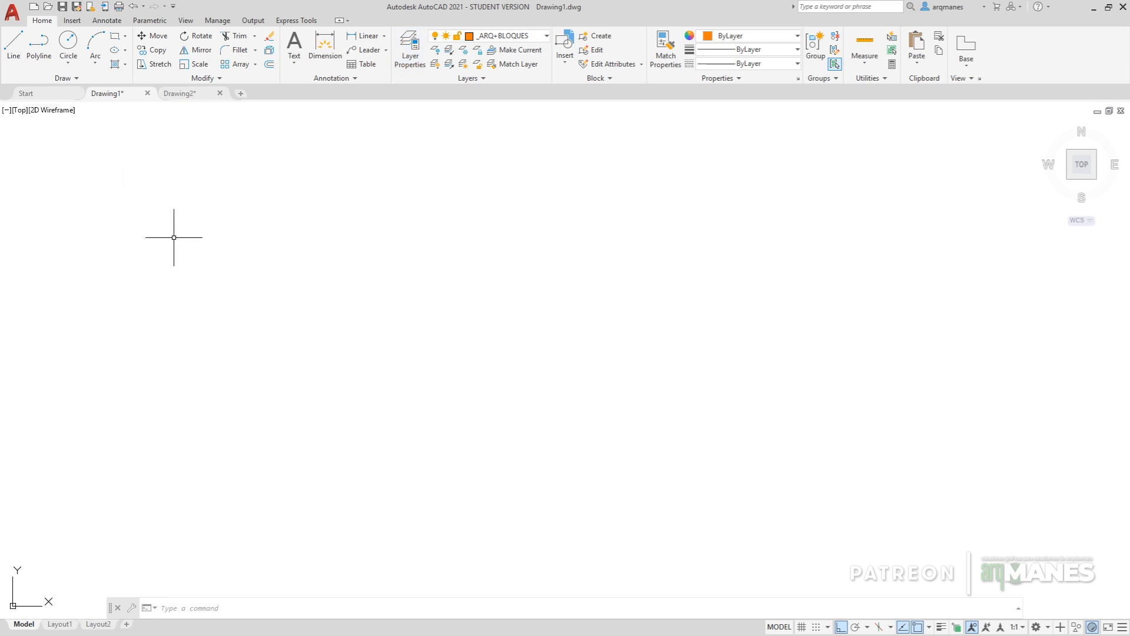
{"action": "type", "text": "ript"}
{"action": "key", "text": "Return"}
{"action": "left_click", "coordinate": [511, 249]}
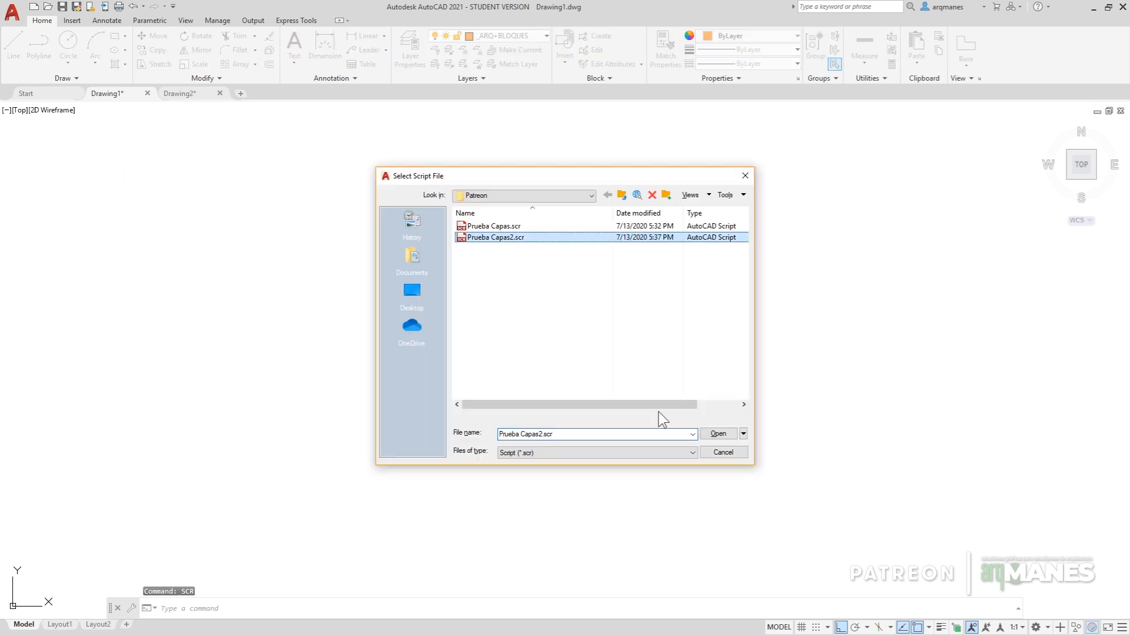
{"action": "left_click", "coordinate": [724, 433]}
Step: Create a layer property filter named Escala 1-20 that matches layer names *(20)
{"action": "left_click", "coordinate": [407, 56]}
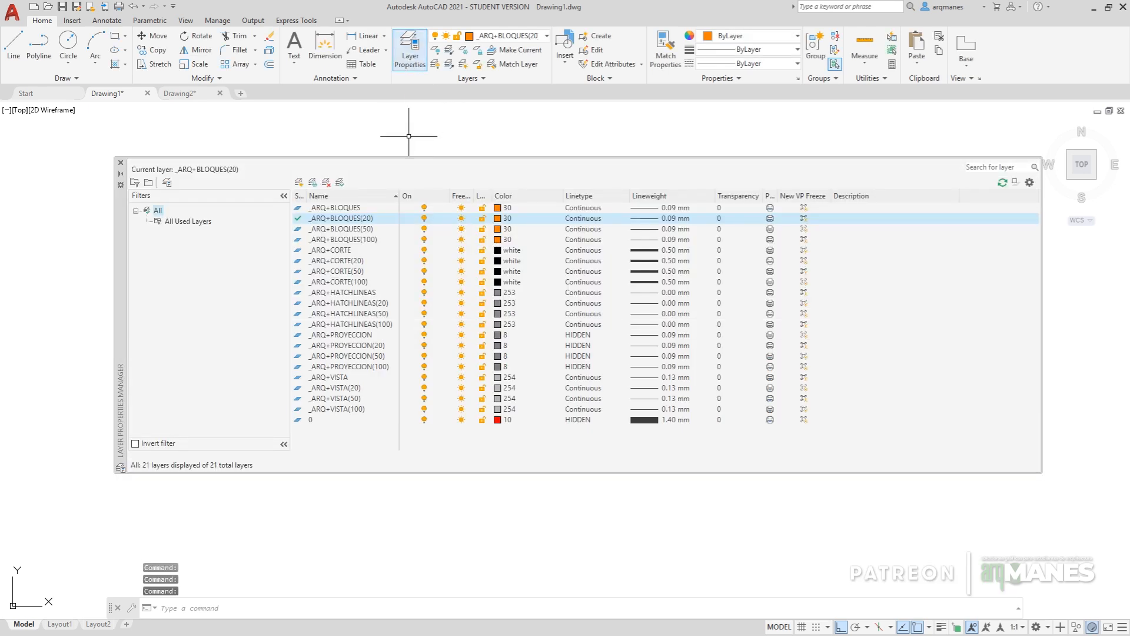
{"action": "left_click", "coordinate": [332, 207]}
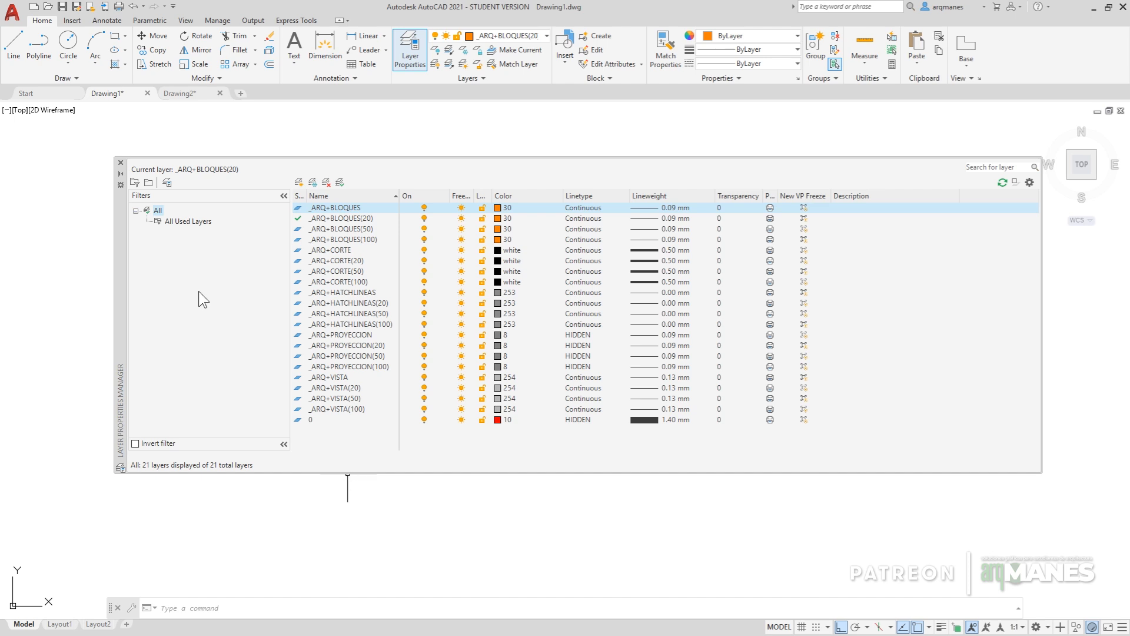
{"action": "left_click", "coordinate": [135, 184]}
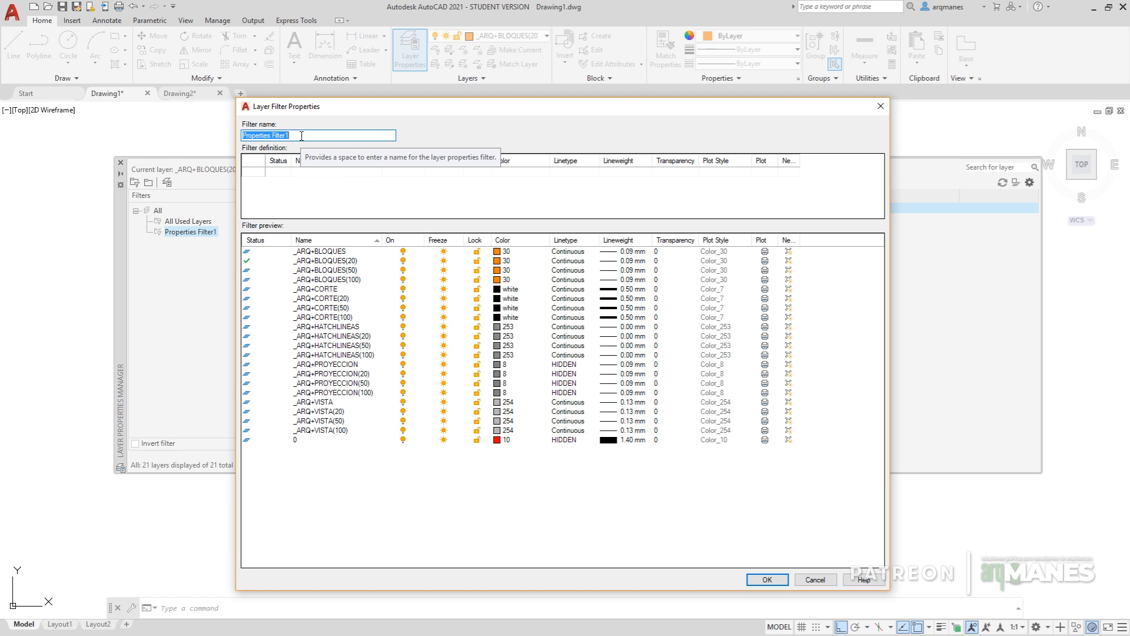
{"action": "type", "text": "Esacala 1-20"}
{"action": "left_click", "coordinate": [306, 171]}
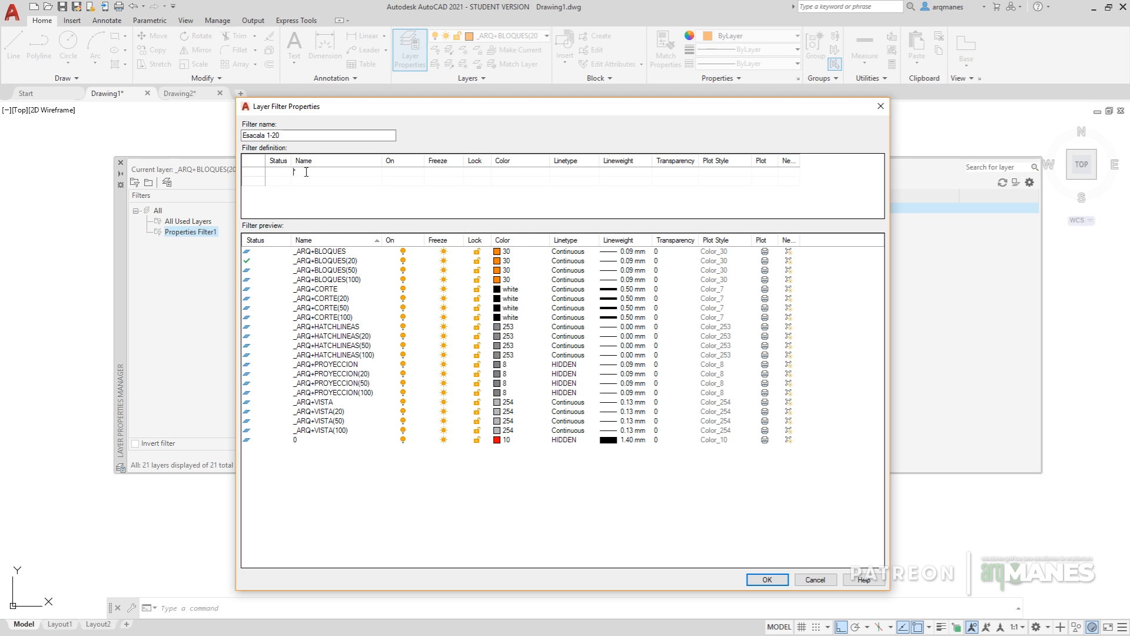
{"action": "type", "text": "*(20)"}
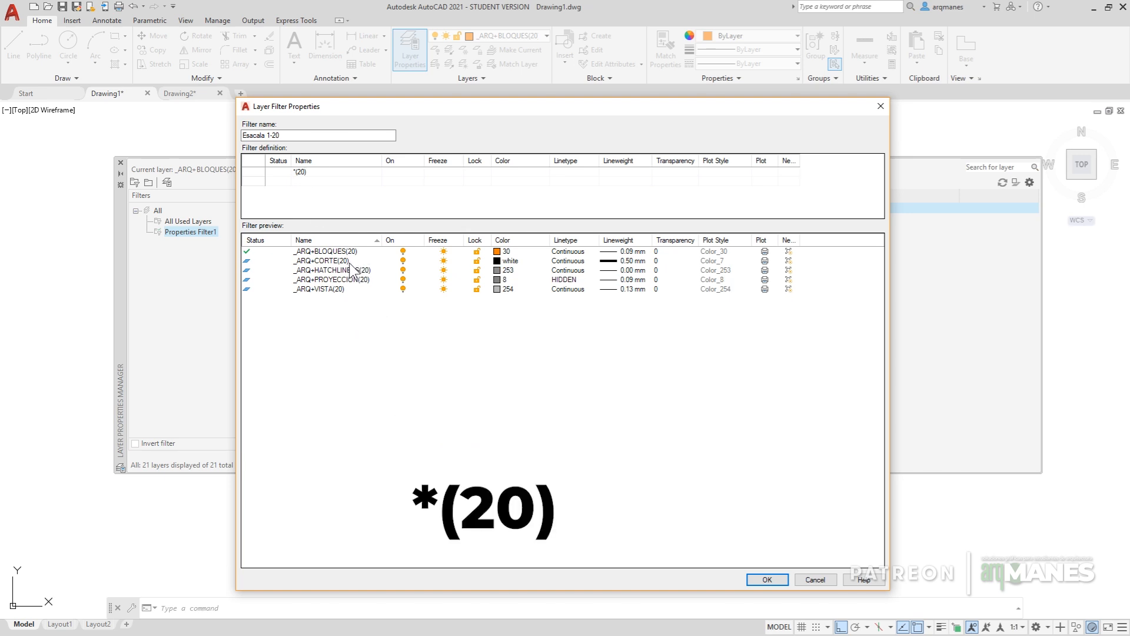
{"action": "left_click", "coordinate": [767, 579]}
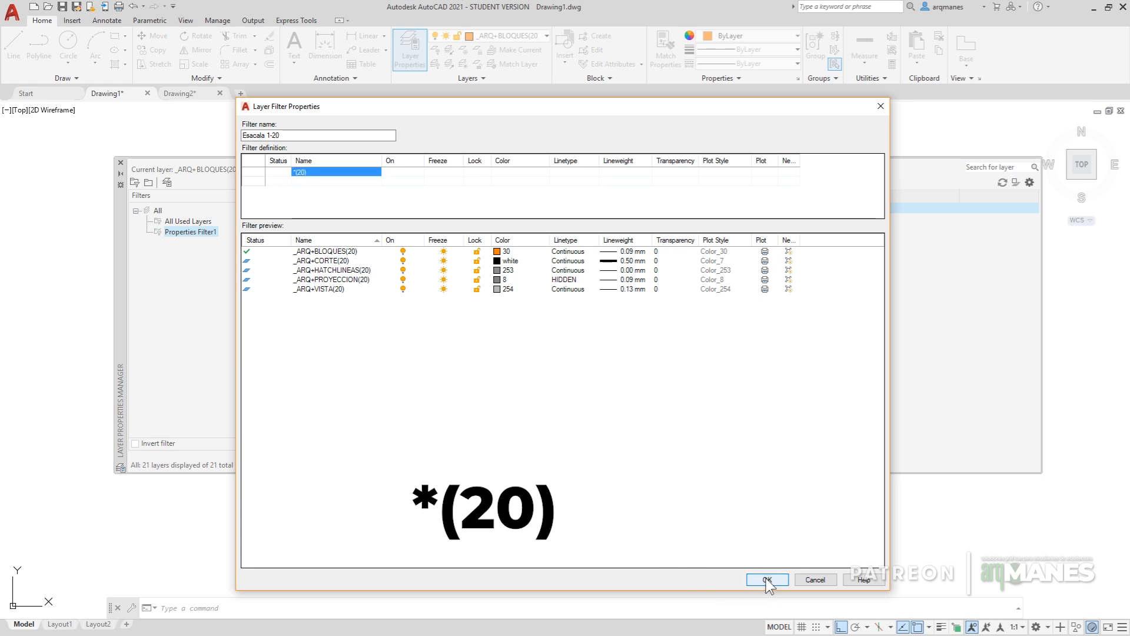
Step: Create a layer property filter named Escala 1-100 that matches layer names *(100), and close the Layer Properties Manager
{"action": "left_click", "coordinate": [183, 222]}
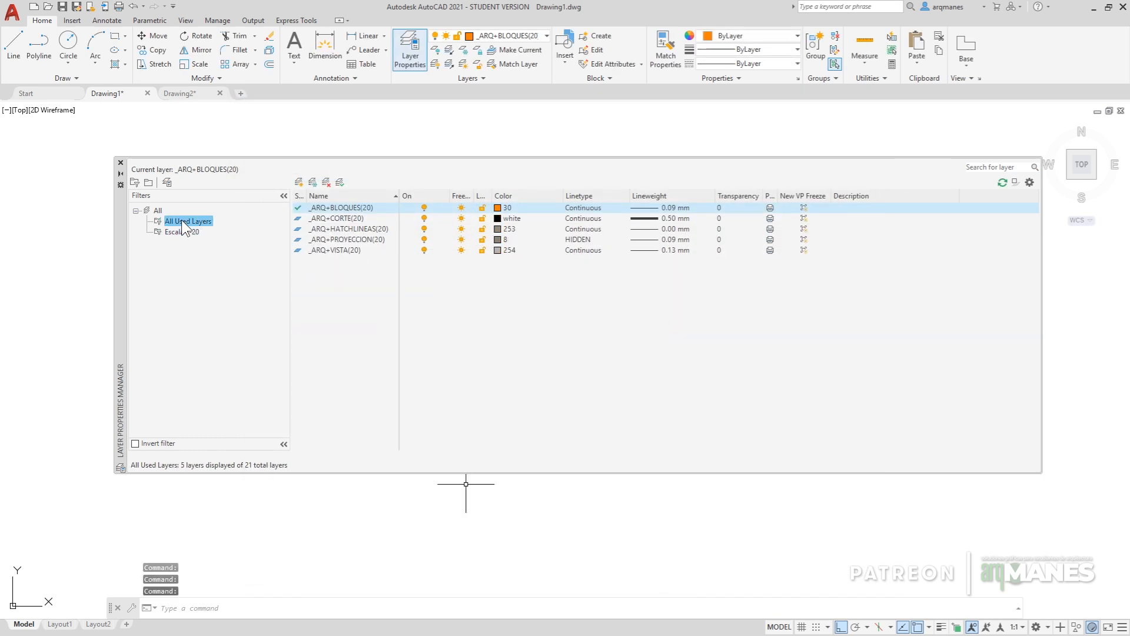
{"action": "left_click", "coordinate": [135, 182]}
{"action": "left_click", "coordinate": [307, 172]}
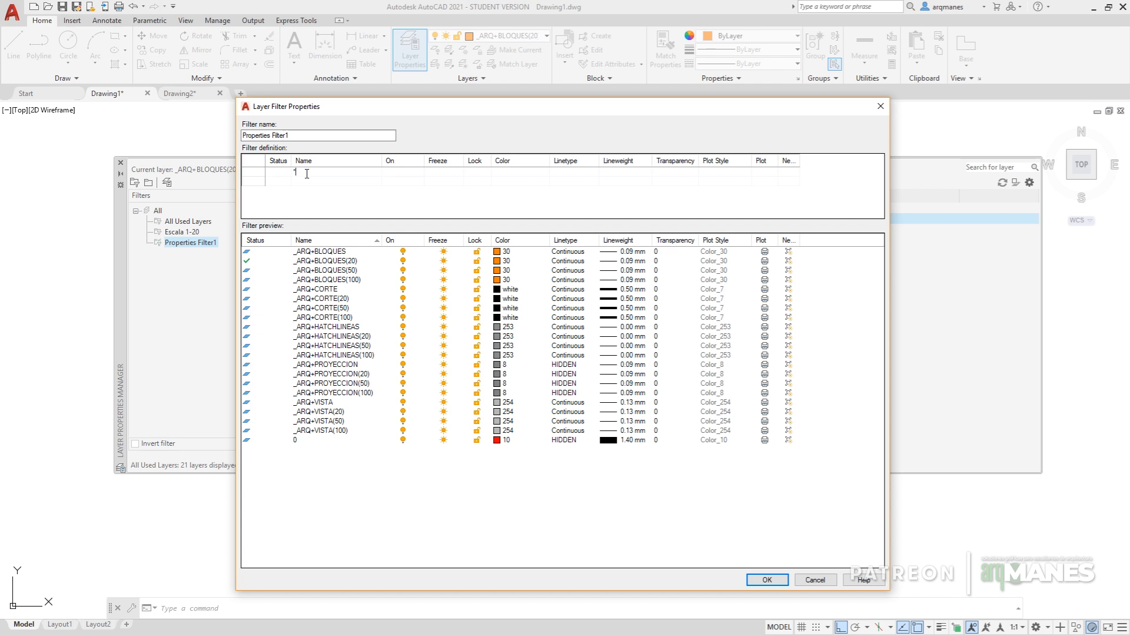
{"action": "type", "text": "*(1"}
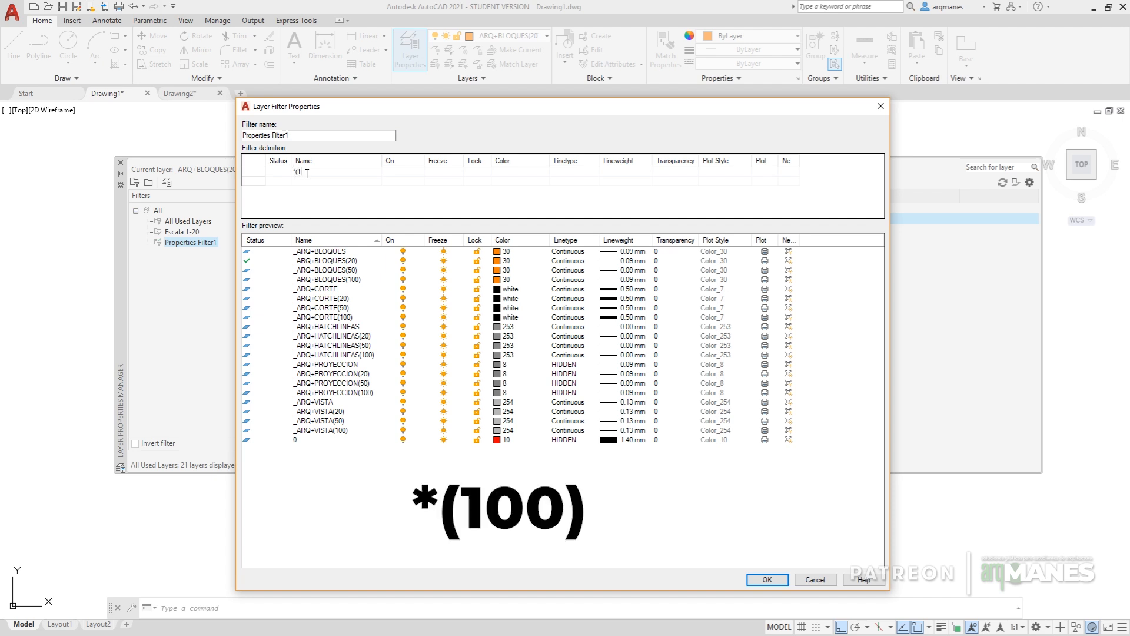
{"action": "type", "text": "00)"}
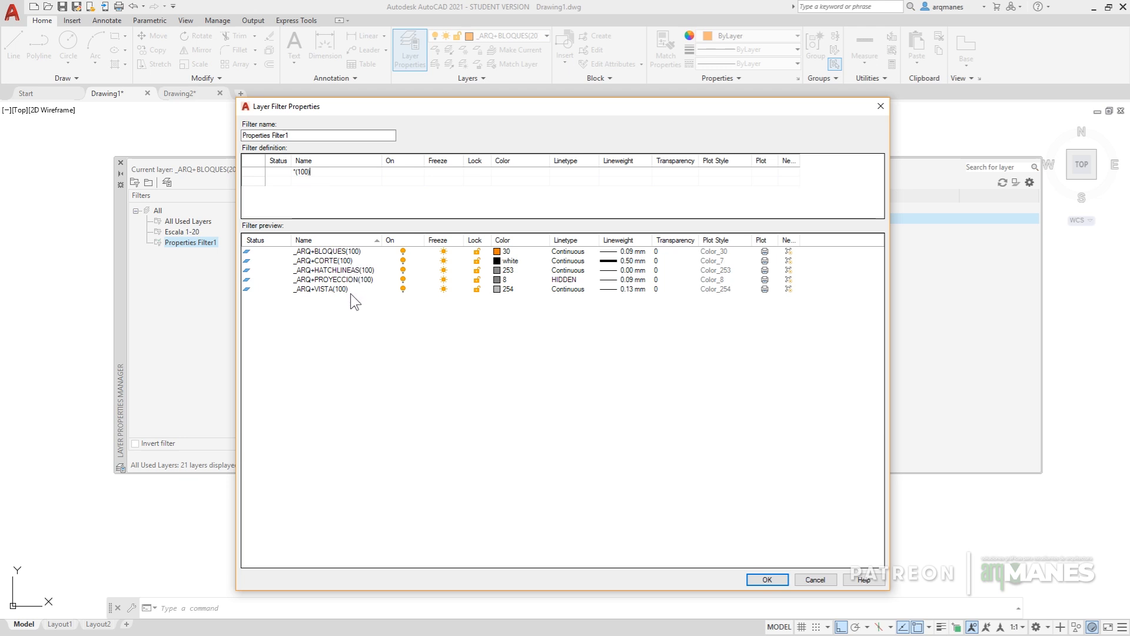
{"action": "left_click", "coordinate": [301, 138]}
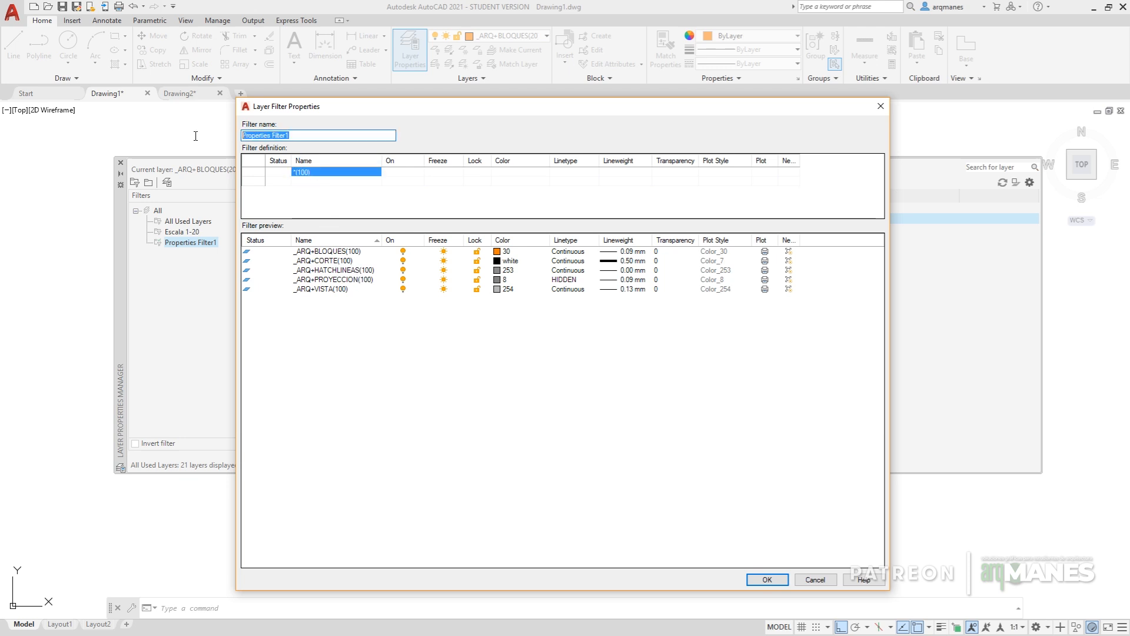
{"action": "type", "text": "Escala 1:100"}
{"action": "key", "text": "Return"}
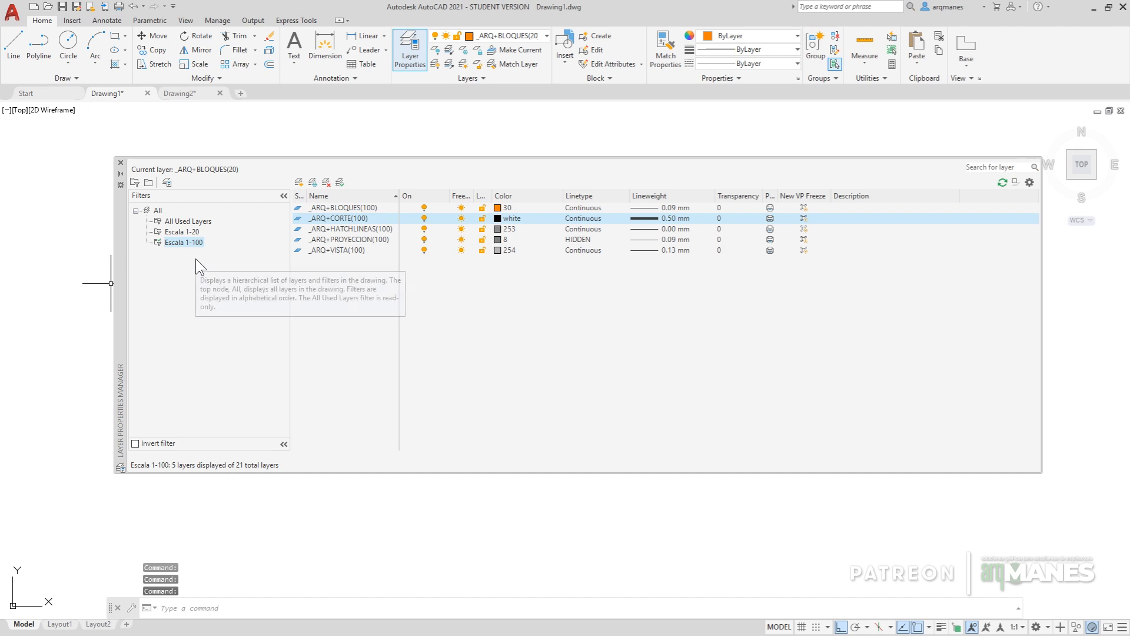
{"action": "left_click", "coordinate": [120, 163]}
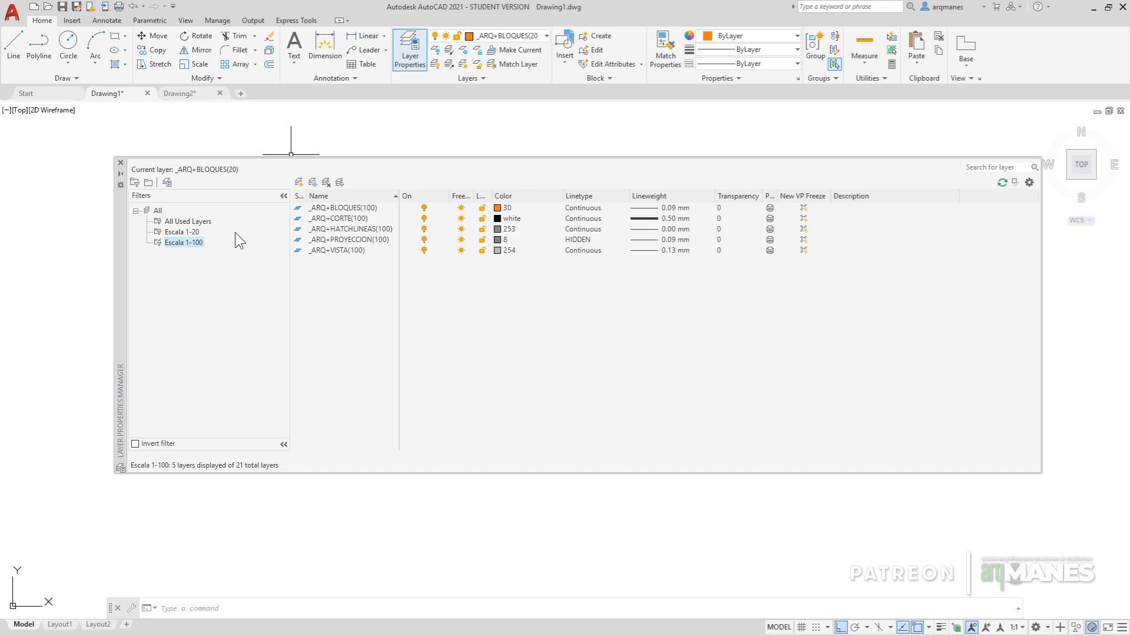
{"action": "left_click", "coordinate": [120, 163]}
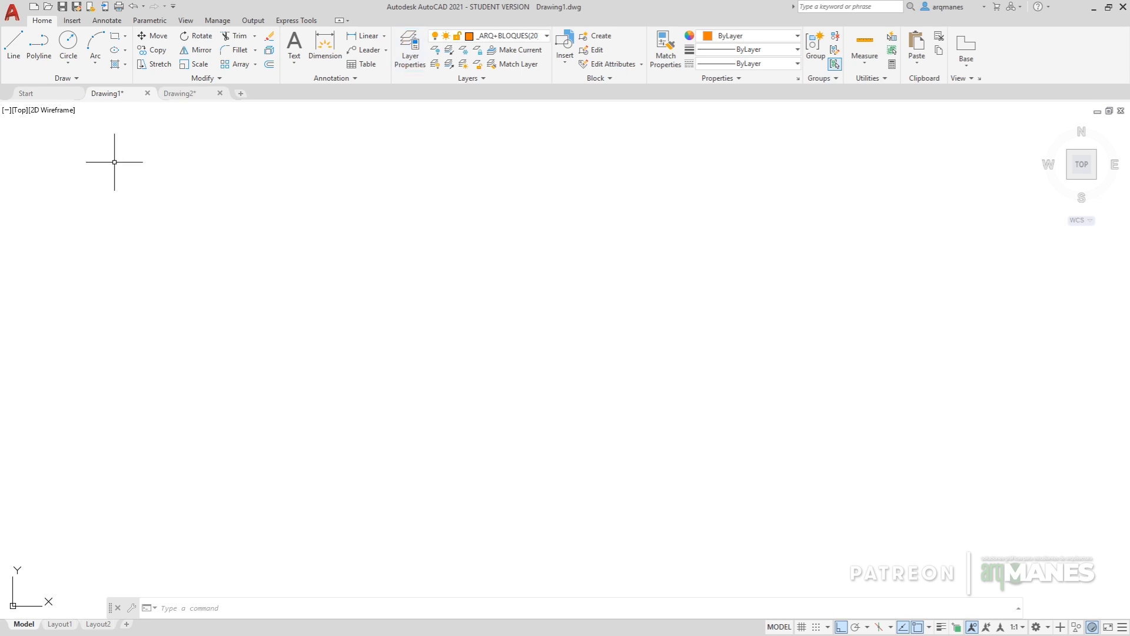
Step: Switch to Excel, copy the first five rows' specialty, name and scale into rows 17 to 21, and set their specialty to _EST
{"action": "key", "text": "alt+Tab"}
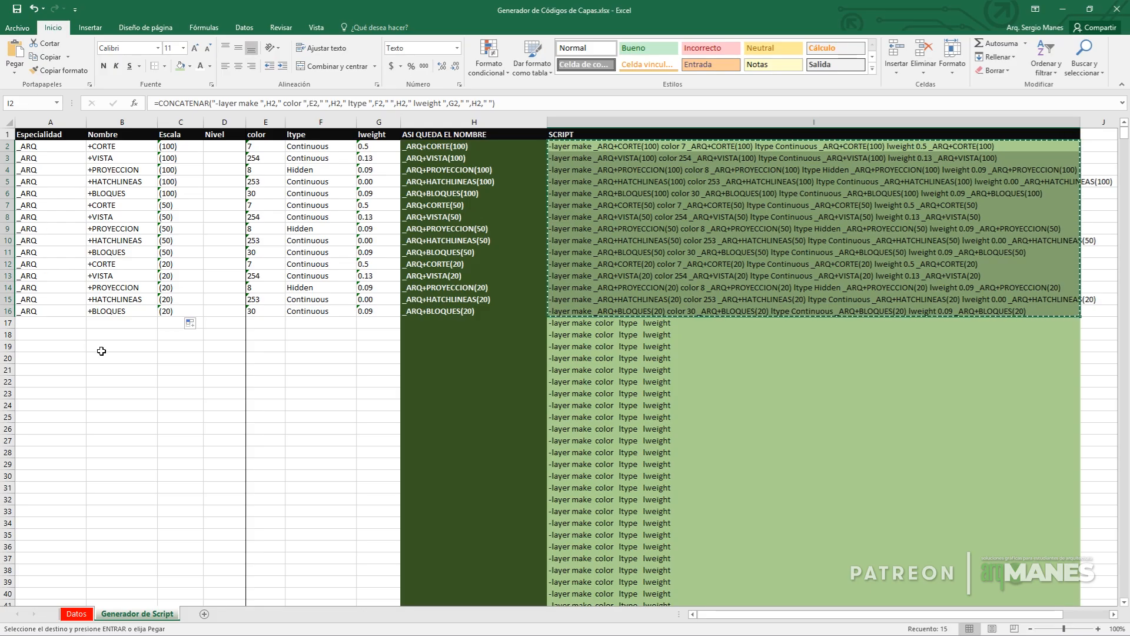
{"action": "left_click_drag", "start_coordinate": [29, 146], "coordinate": [169, 194]}
{"action": "key", "text": "ctrl+c"}
{"action": "left_click", "coordinate": [56, 322]}
{"action": "key", "text": "ctrl+v"}
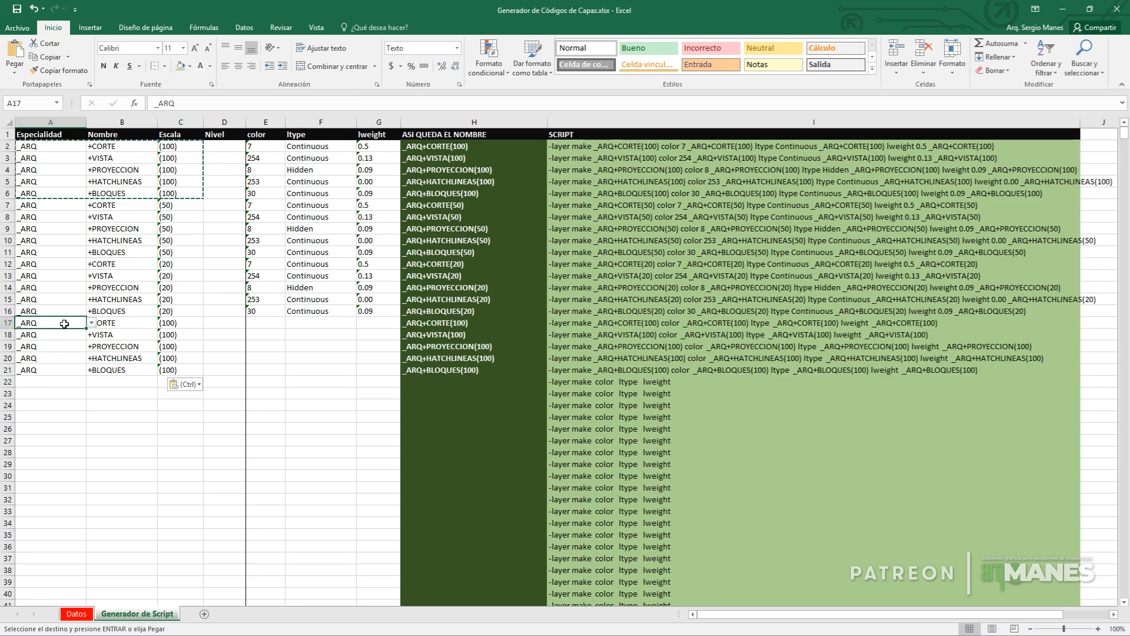
{"action": "left_click", "coordinate": [92, 325]}
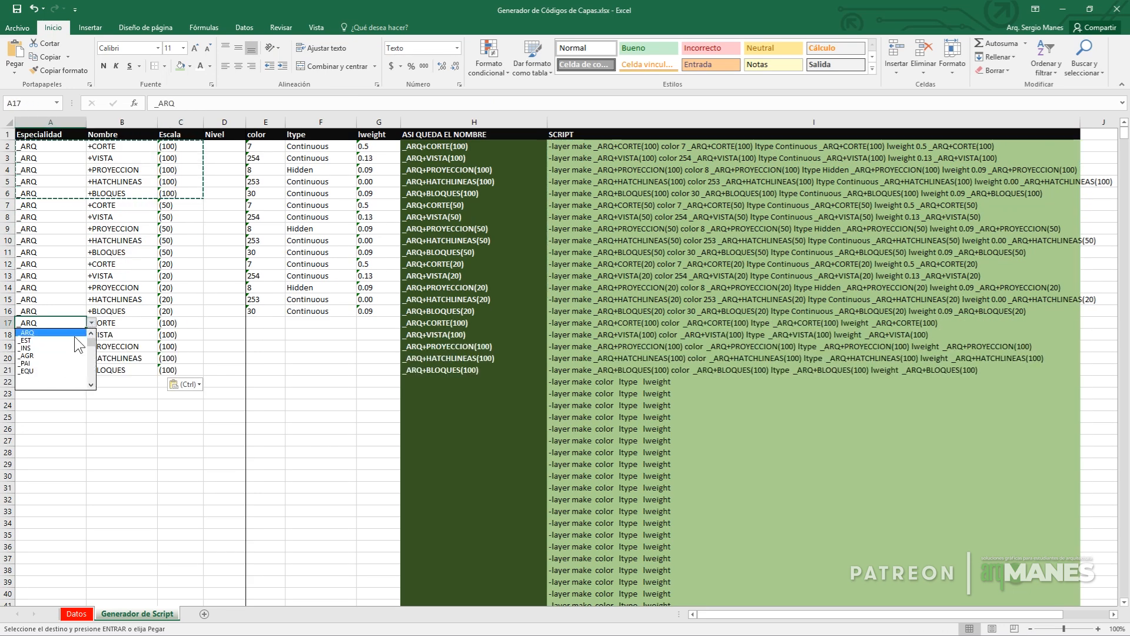
{"action": "left_click", "coordinate": [72, 340]}
{"action": "double_click", "coordinate": [86, 329]}
{"action": "left_click", "coordinate": [33, 384]}
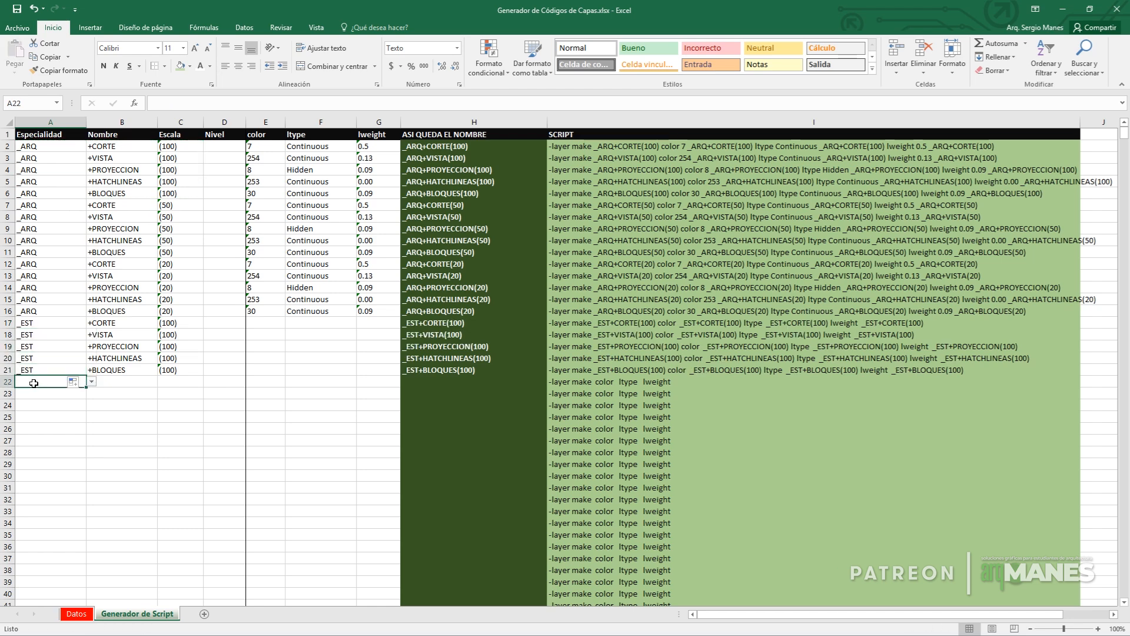
Step: Add another copy of the five scale (100) rows in rows 22 to 26 with the specialty _INS
{"action": "right_click", "coordinate": [34, 383]}
{"action": "key", "text": "ctrl+v"}
{"action": "left_click", "coordinate": [91, 381]}
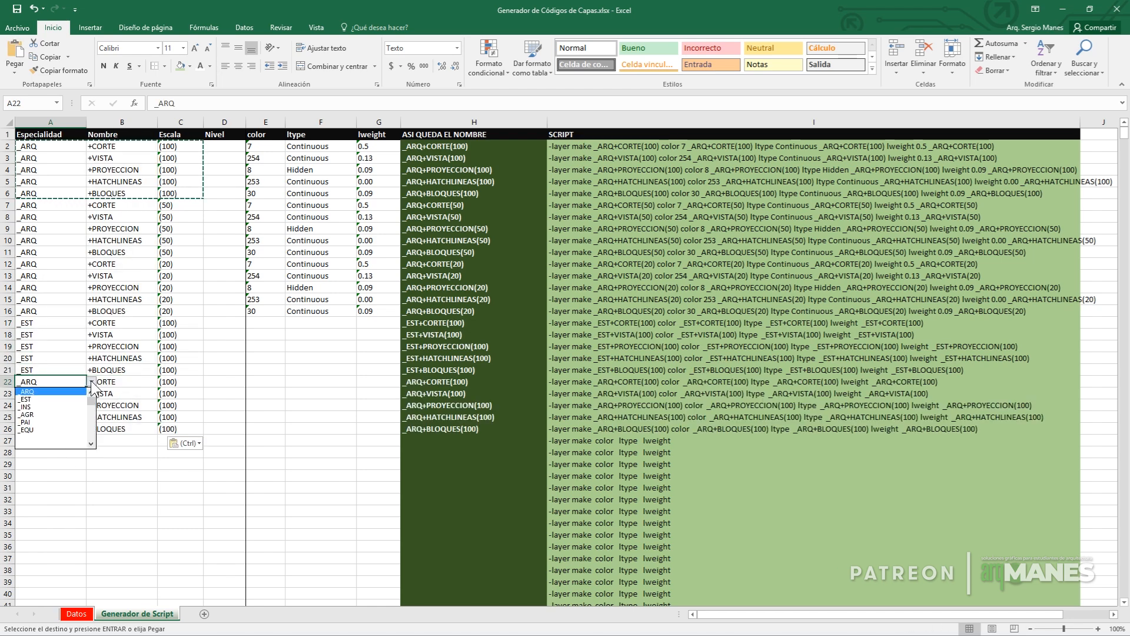
{"action": "left_click", "coordinate": [56, 399]}
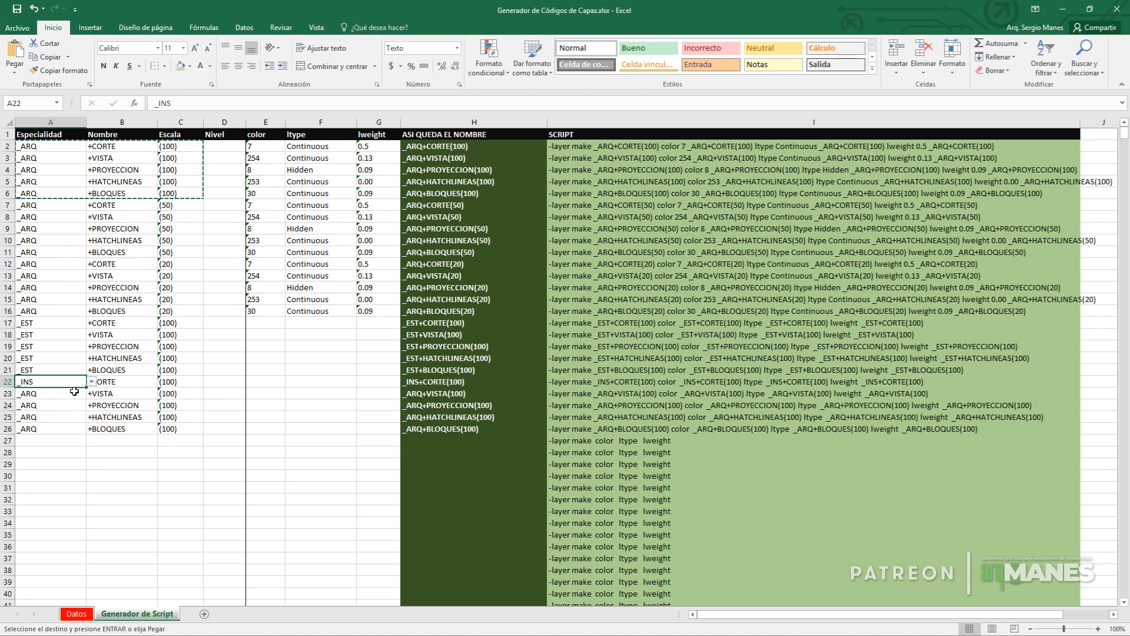
{"action": "left_click_drag", "start_coordinate": [86, 387], "coordinate": [122, 429]}
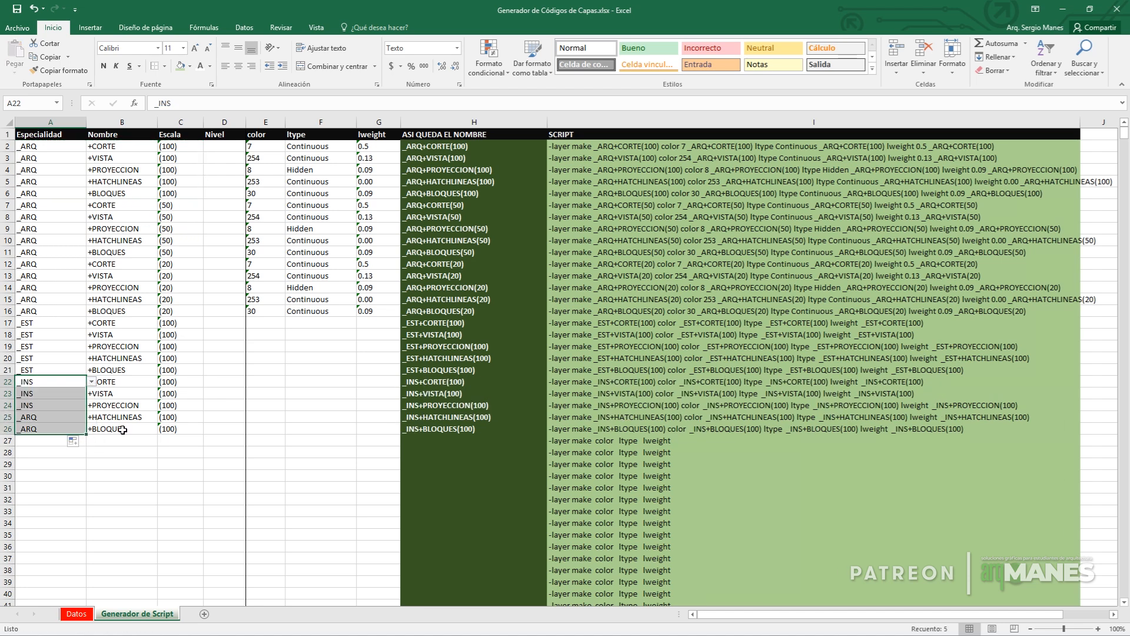
Step: Copy the five _INS rows into rows 27 to 41, setting the specialty of each block to _AGR, _PAI and _EQU
{"action": "left_click", "coordinate": [49, 443]}
{"action": "left_click_drag", "start_coordinate": [35, 383], "coordinate": [177, 432]}
{"action": "right_click", "coordinate": [45, 433]}
{"action": "left_click", "coordinate": [73, 202]}
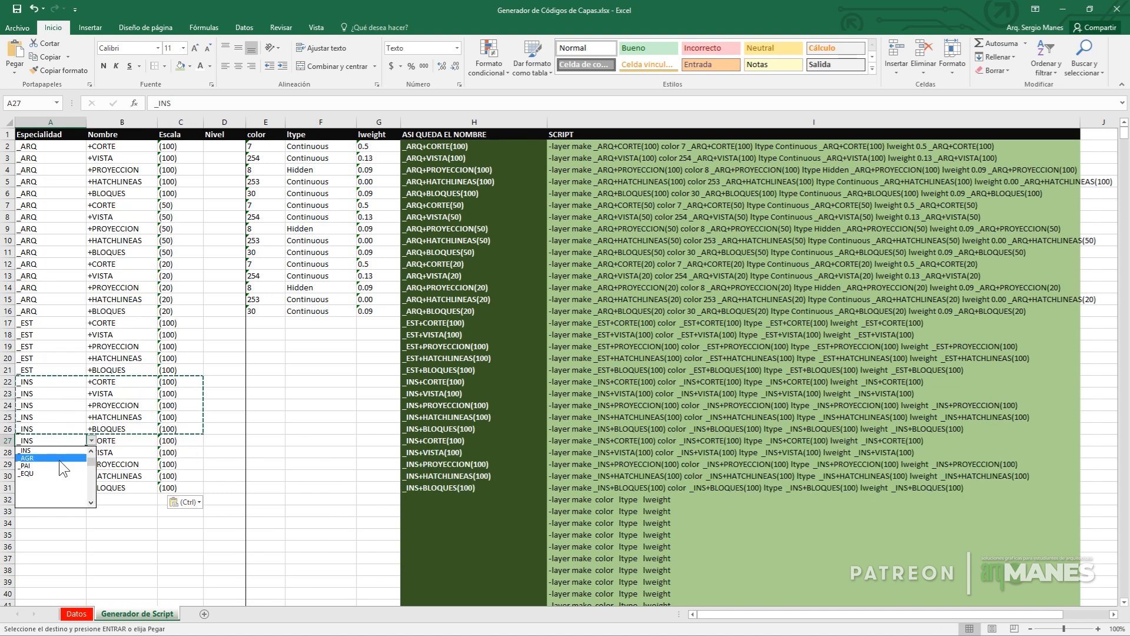
{"action": "left_click", "coordinate": [57, 467]}
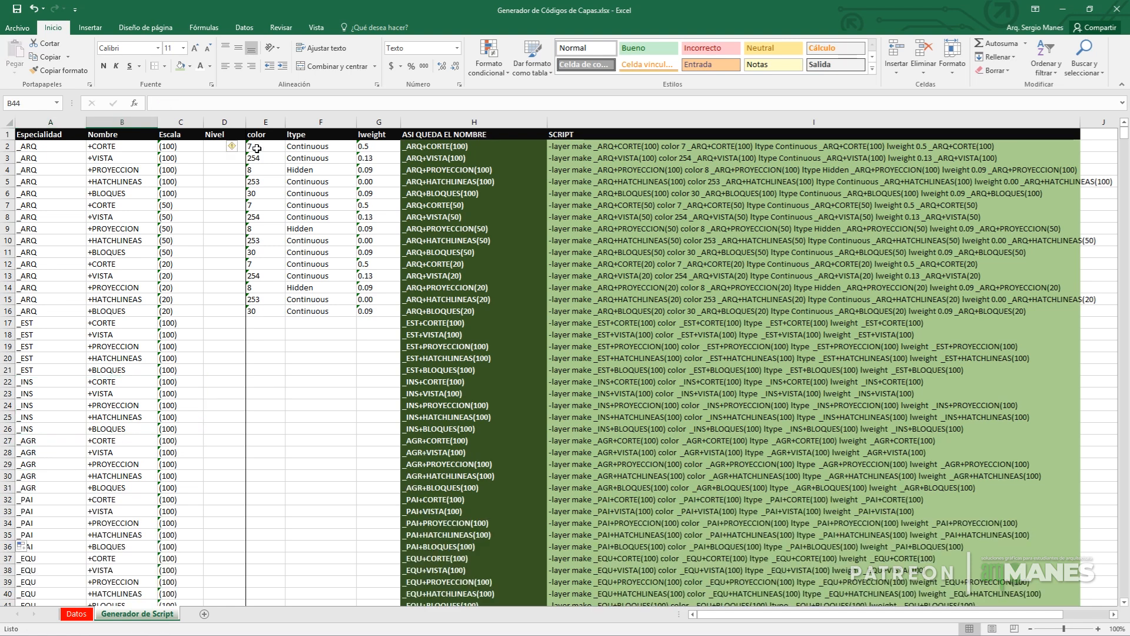
Step: Copy the color, ltype and lweight values of E2:G16 into the new rows 17 to 41
{"action": "left_click_drag", "start_coordinate": [259, 146], "coordinate": [385, 306]}
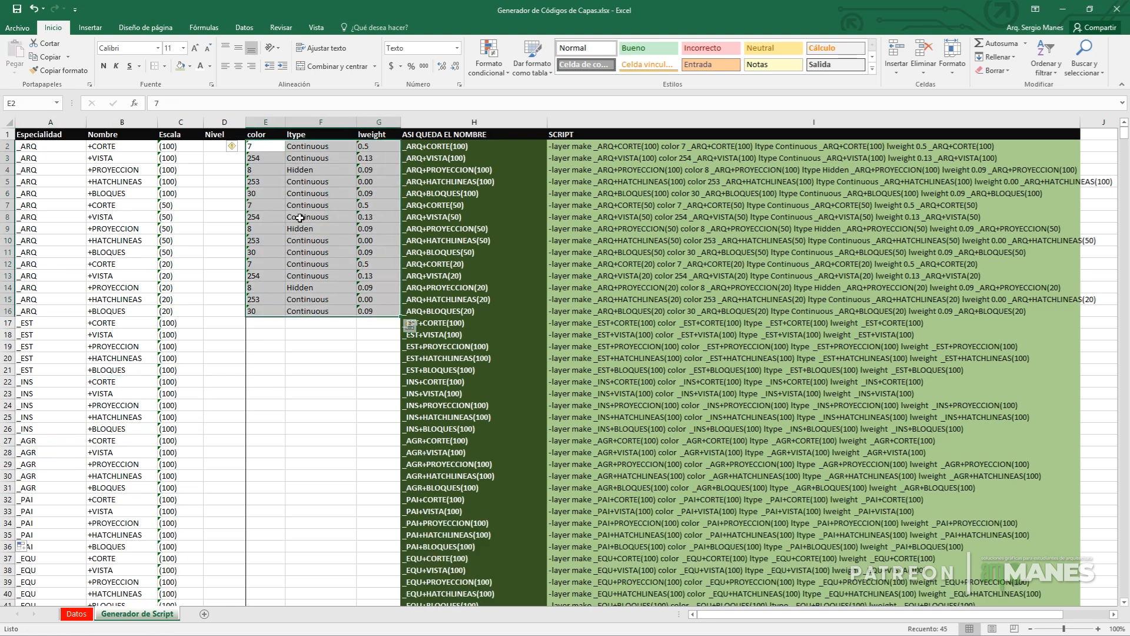
{"action": "right_click", "coordinate": [258, 148]}
{"action": "left_click", "coordinate": [289, 170]}
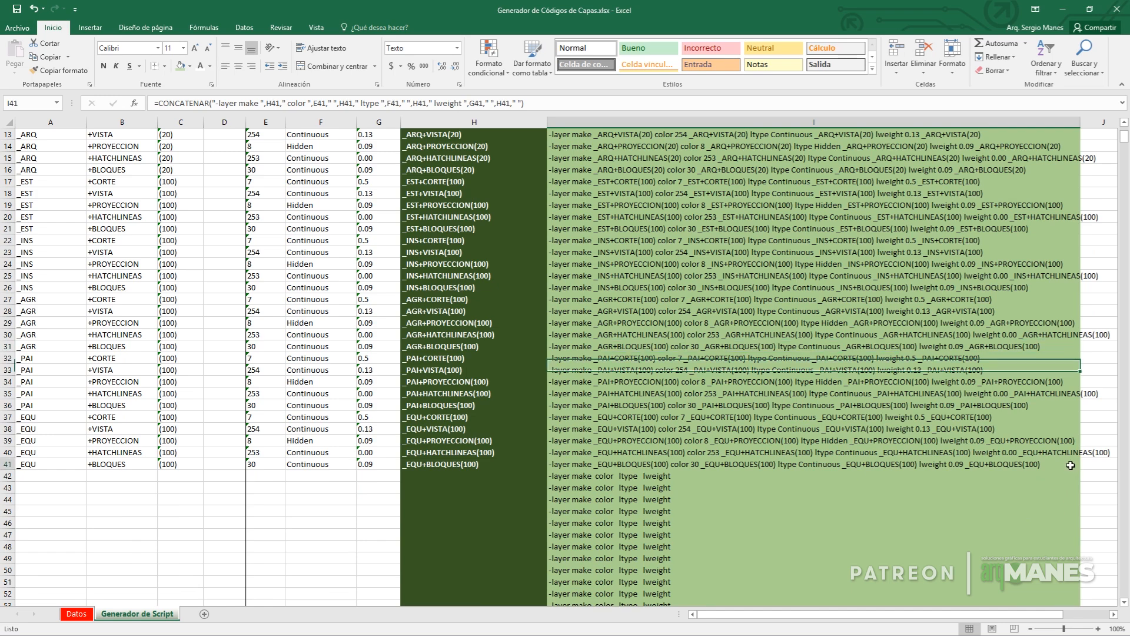
Step: Copy the script lines in I2:I41 and replace all the text of Prueba Capas2.scr in Notepad with them
{"action": "left_click_drag", "start_coordinate": [1070, 464], "coordinate": [664, 61]}
{"action": "left_click_drag", "start_coordinate": [649, 125], "coordinate": [641, 151]}
{"action": "right_click", "coordinate": [641, 150]}
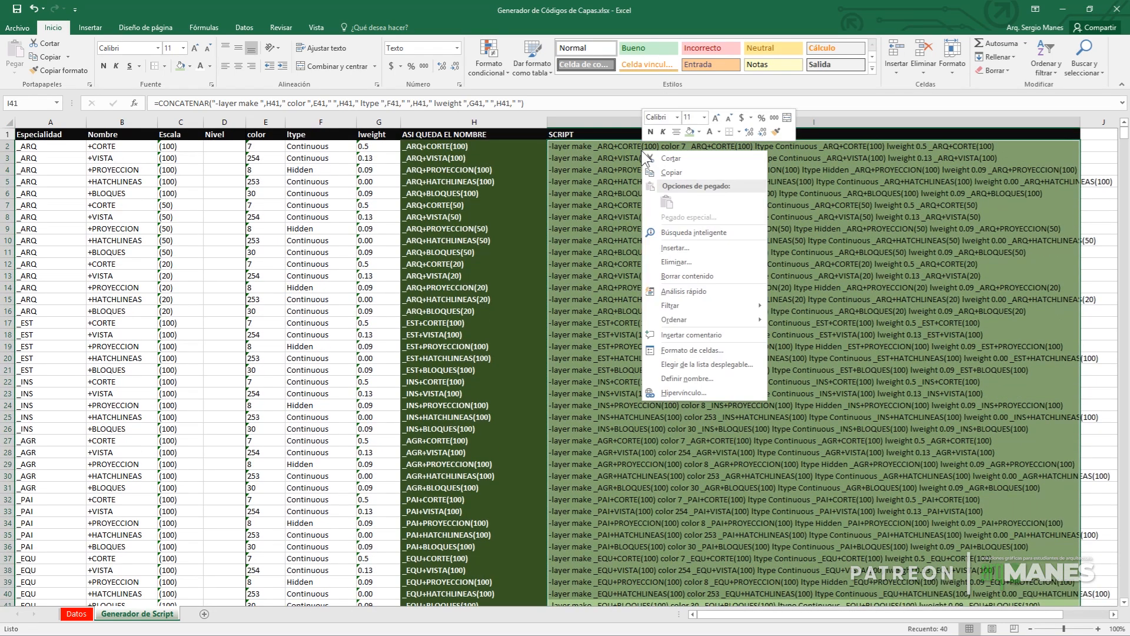
{"action": "left_click", "coordinate": [667, 171]}
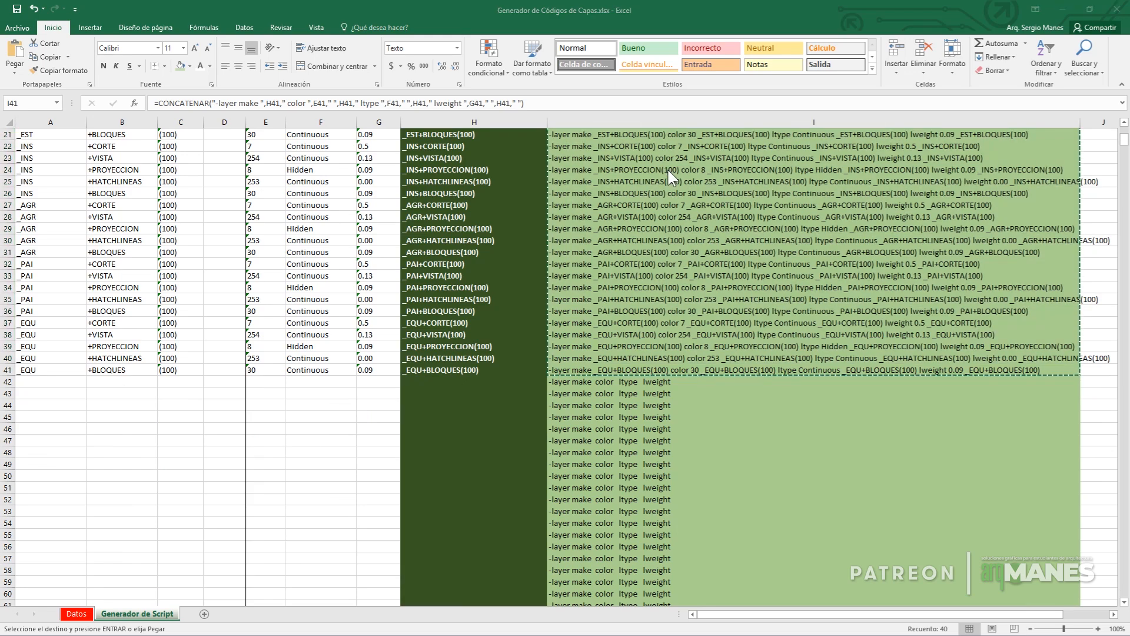
{"action": "key", "text": "alt+Tab"}
{"action": "key", "text": "ctrl+a"}
{"action": "right_click", "coordinate": [316, 111]}
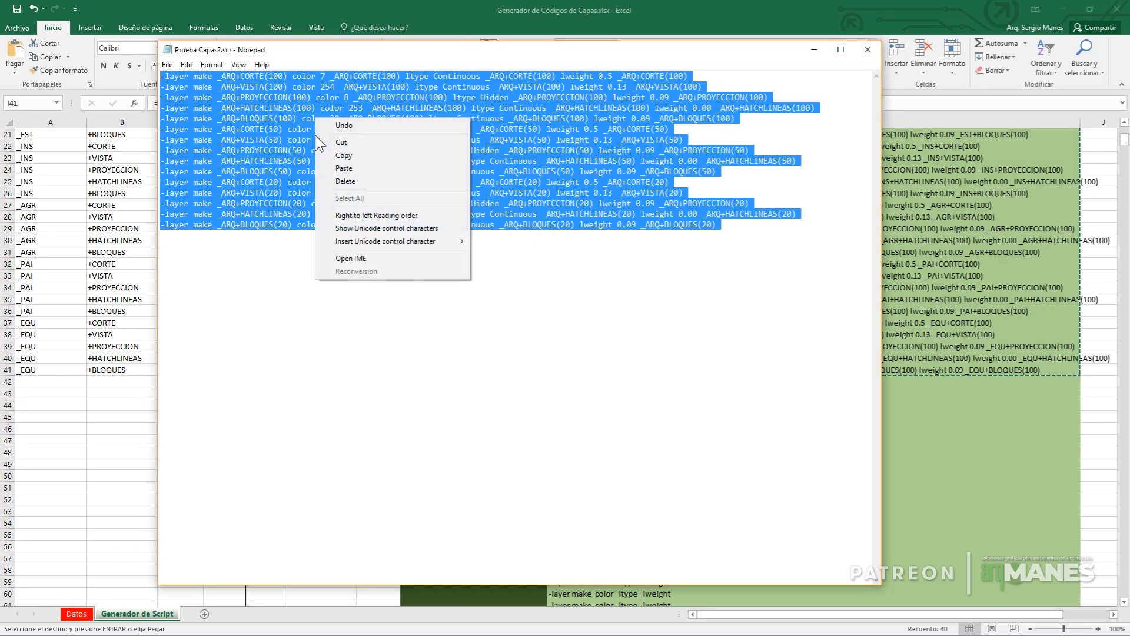
{"action": "left_click", "coordinate": [339, 159]}
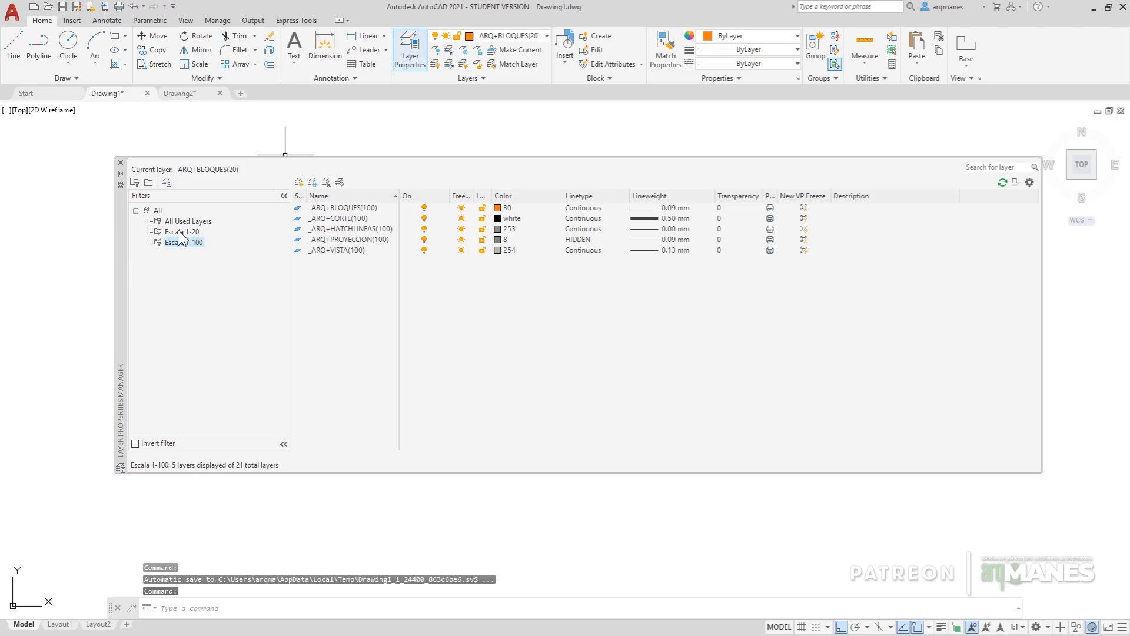
Step: In AutoCAD, view the Escala 1-20 filter, close the Layer Properties Manager and run the script Prueba Capas2.scr
{"action": "left_click", "coordinate": [186, 243]}
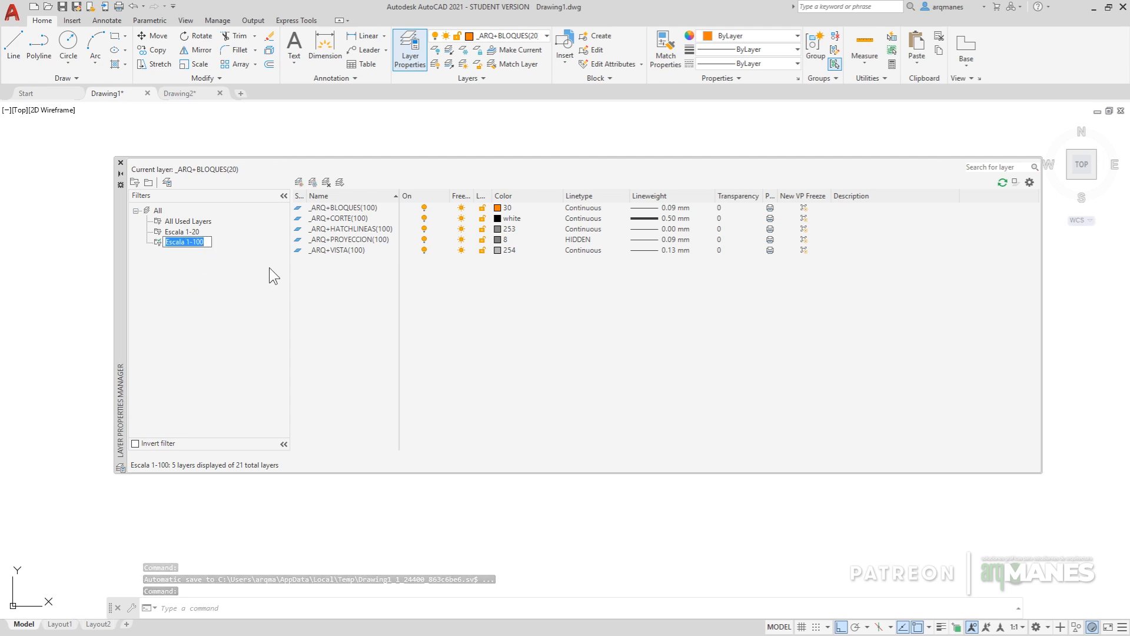
{"action": "left_click", "coordinate": [184, 232]}
{"action": "left_click", "coordinate": [121, 163]}
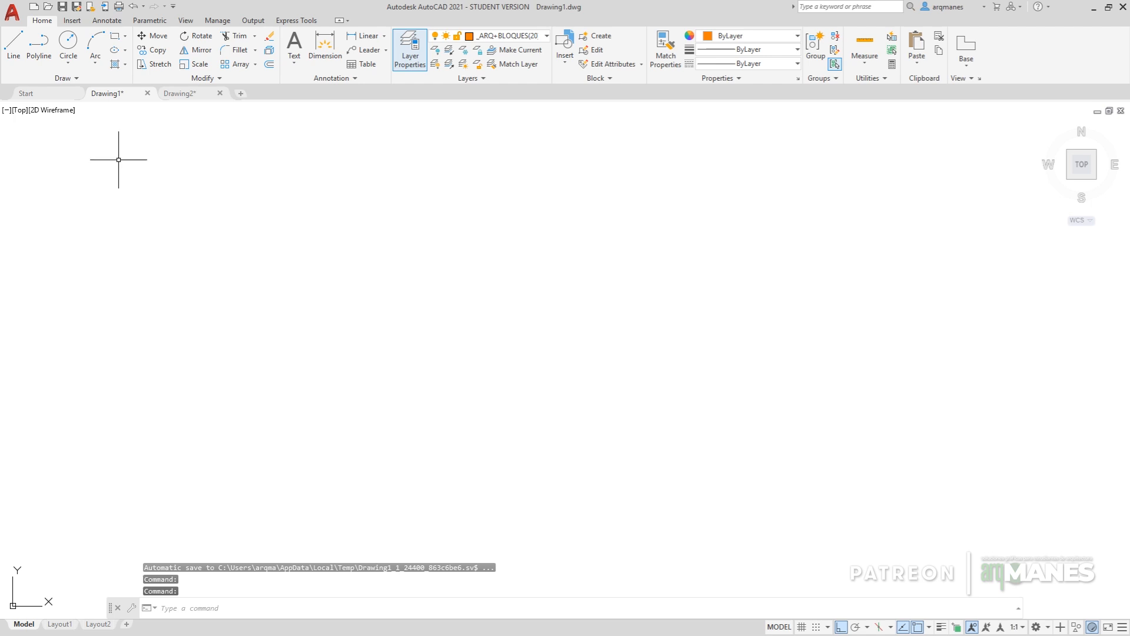
{"action": "type", "text": "sc"}
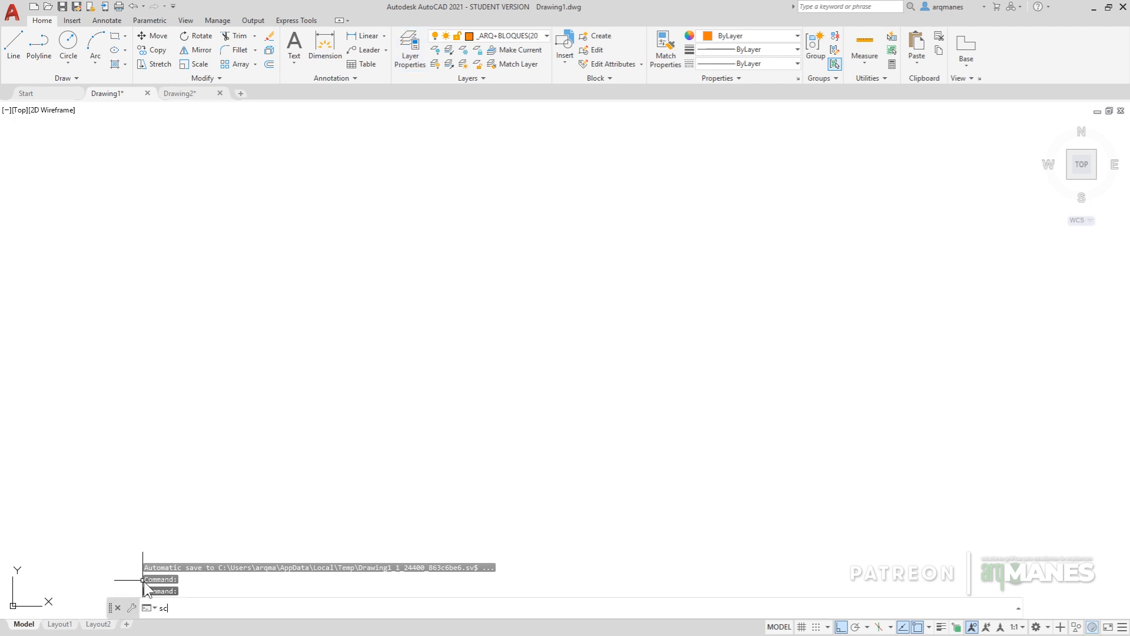
{"action": "key", "text": "Return"}
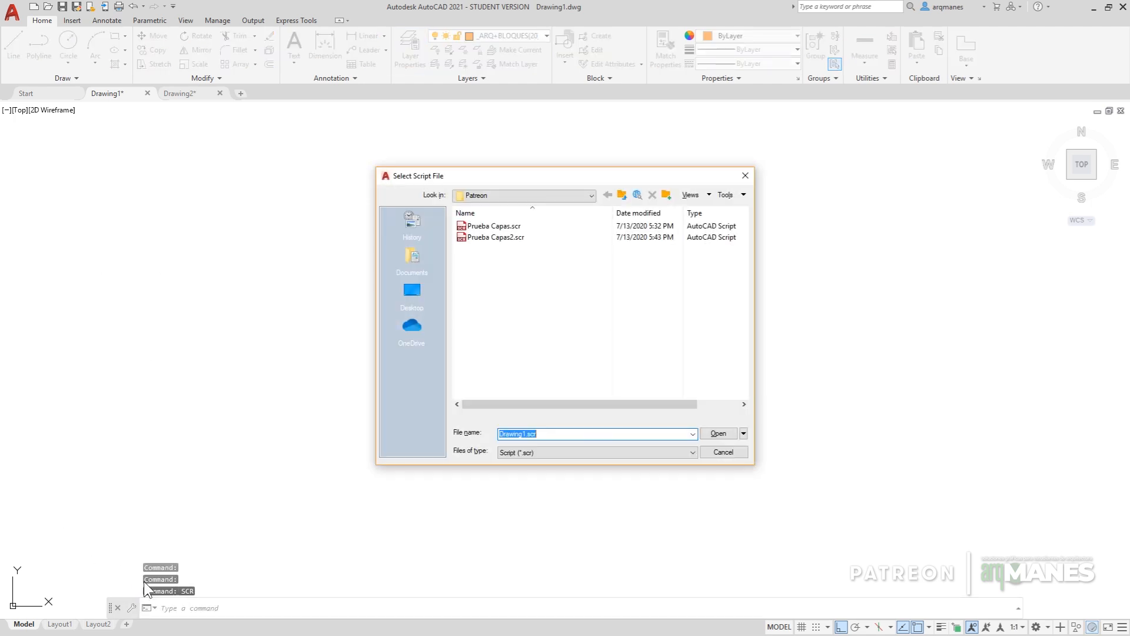
{"action": "left_click", "coordinate": [506, 241]}
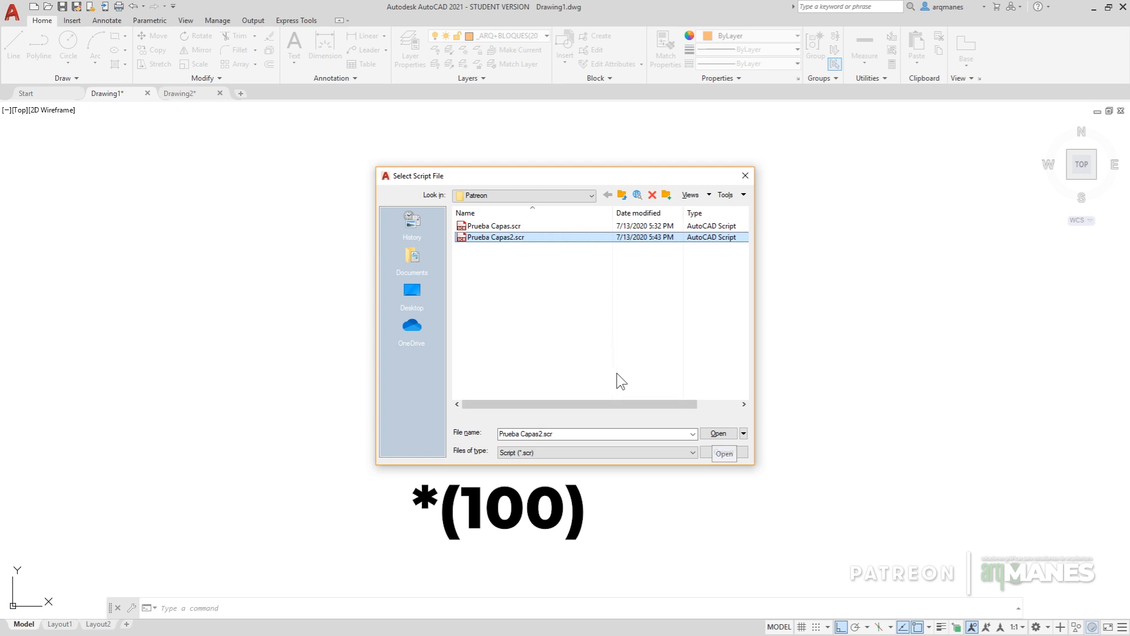
{"action": "left_click", "coordinate": [723, 437]}
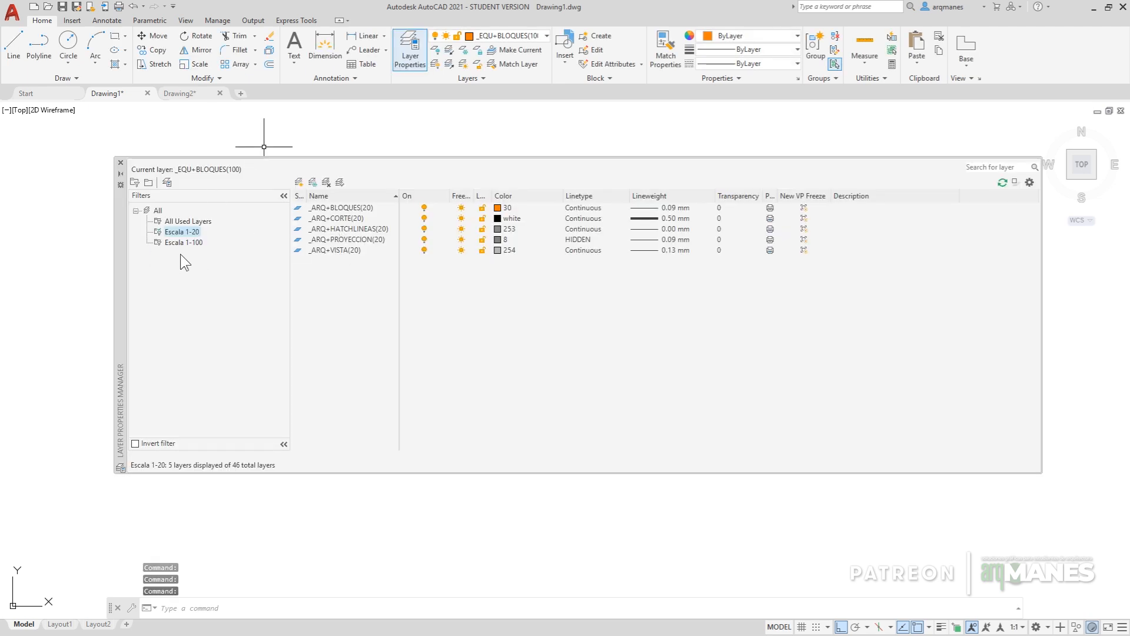
Step: Create a layer property filter named Bloques 1-100 with the name condition *+bloques*(100)
{"action": "left_click", "coordinate": [177, 243]}
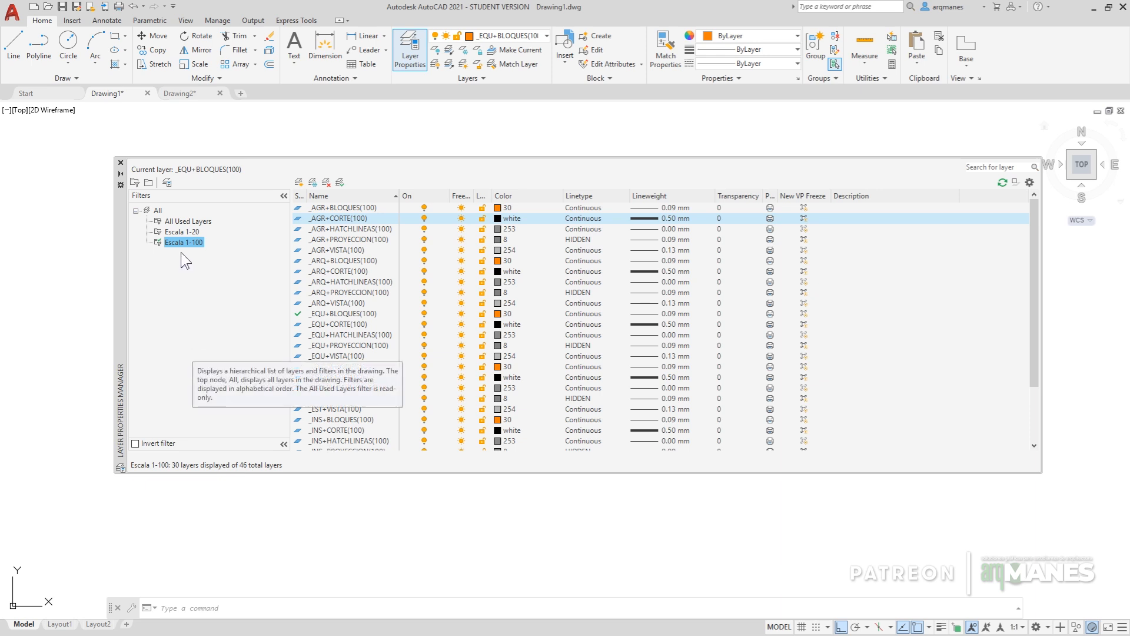
{"action": "left_click", "coordinate": [134, 182]}
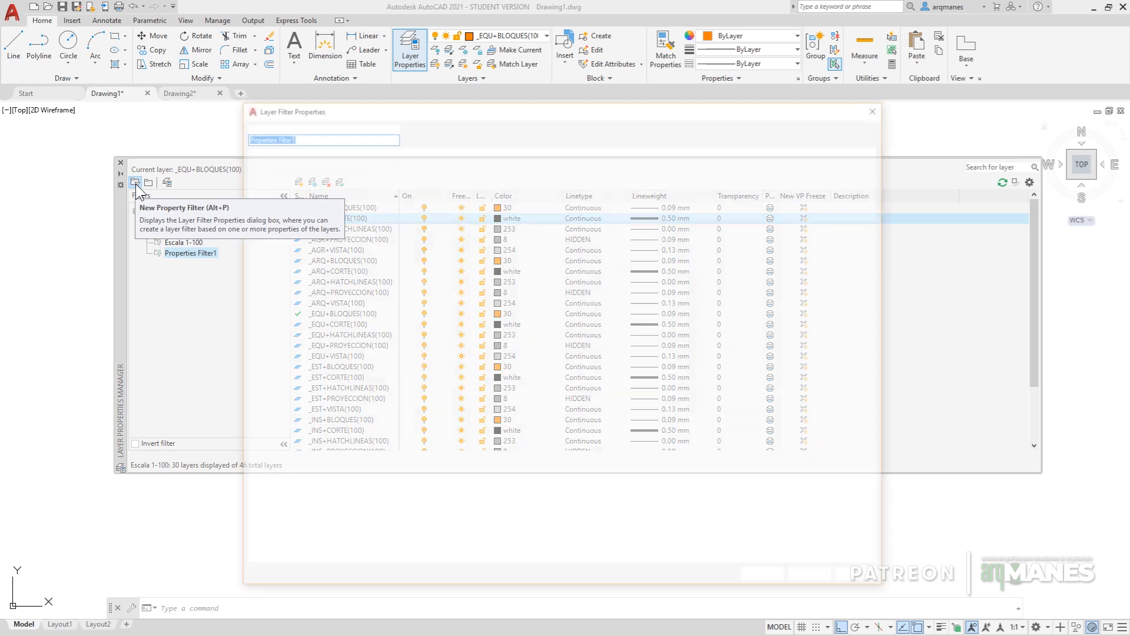
{"action": "left_click", "coordinate": [315, 171]}
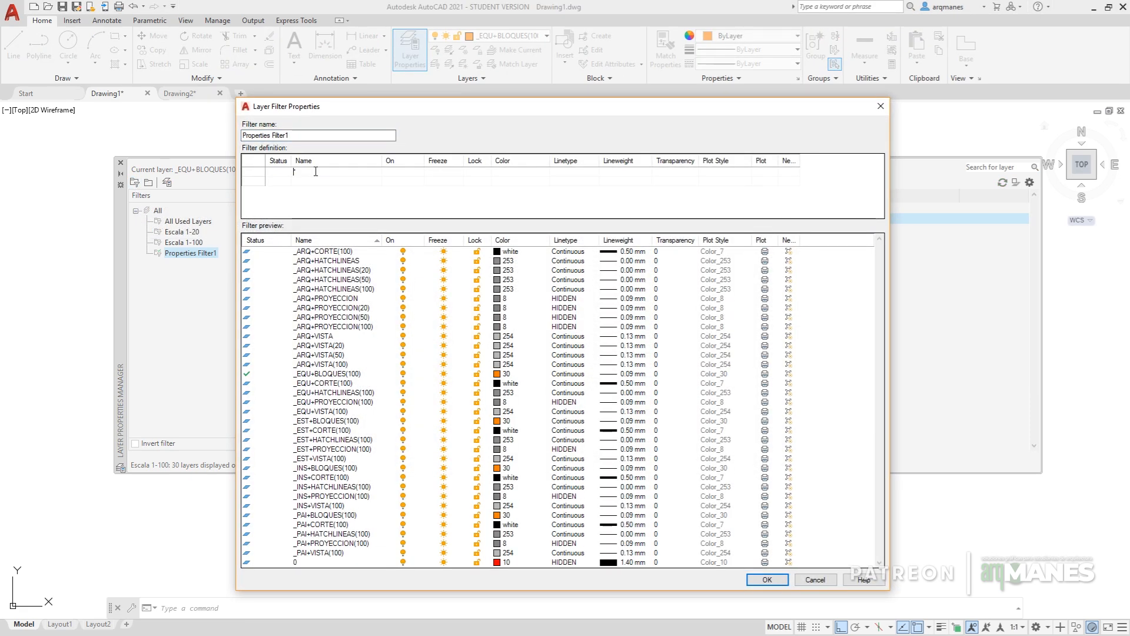
{"action": "type", "text": "*+blo"}
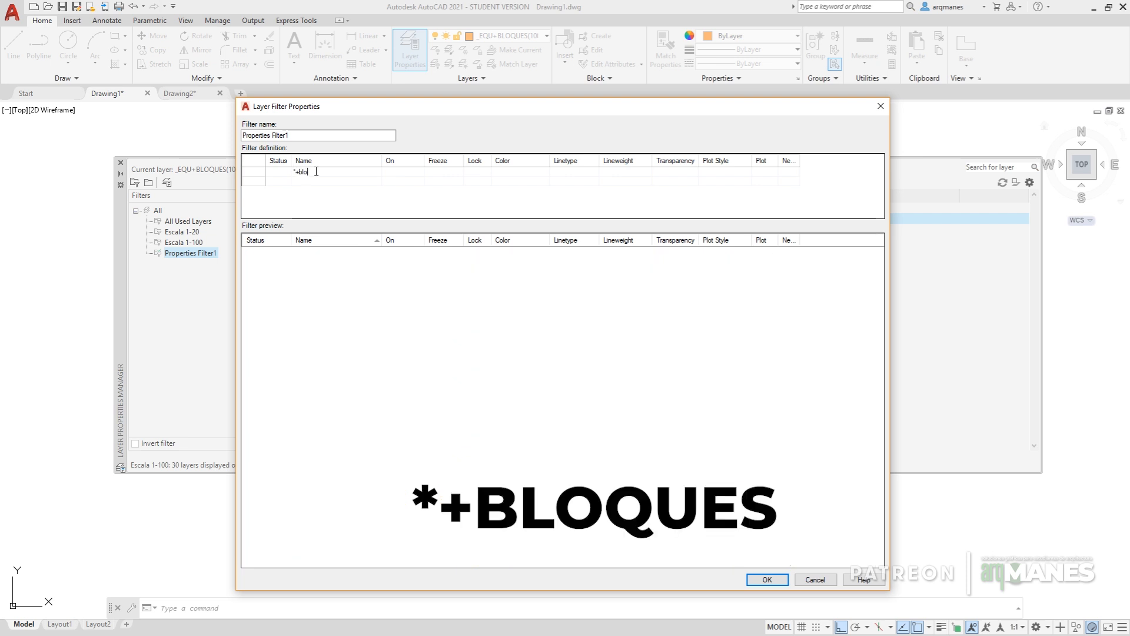
{"action": "type", "text": "ques*"}
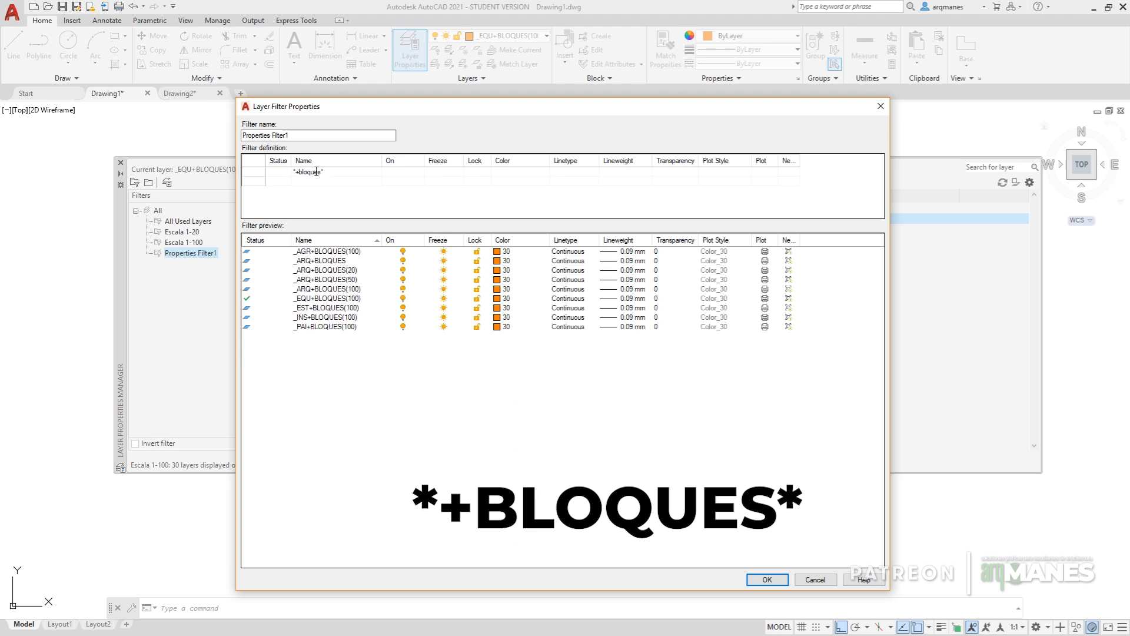
{"action": "type", "text": "(100)"}
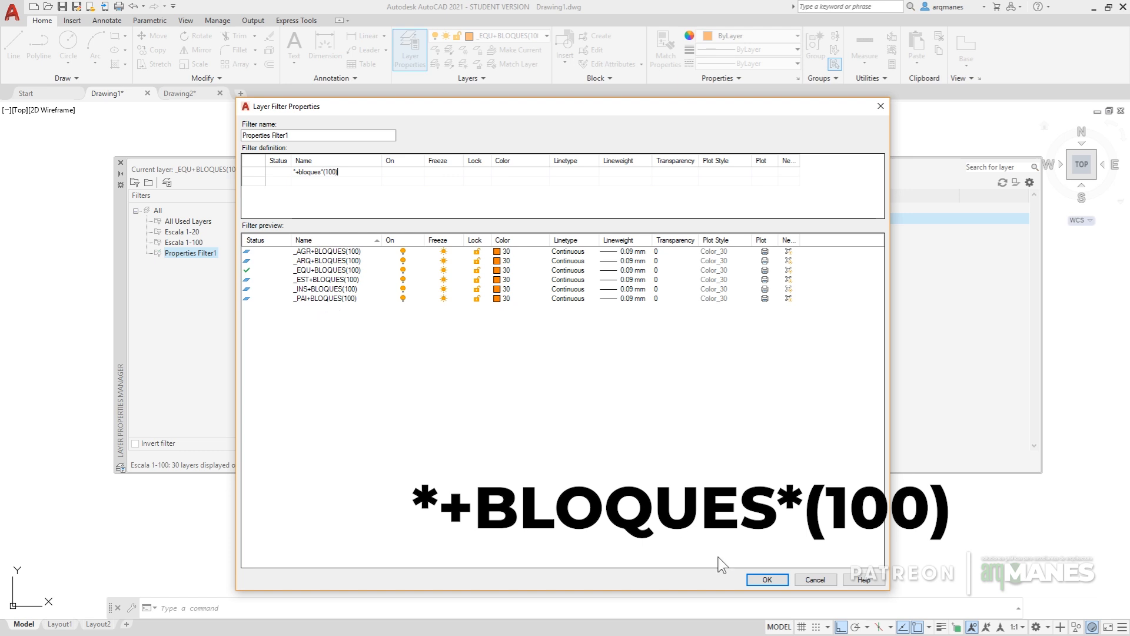
{"action": "left_click", "coordinate": [778, 581]}
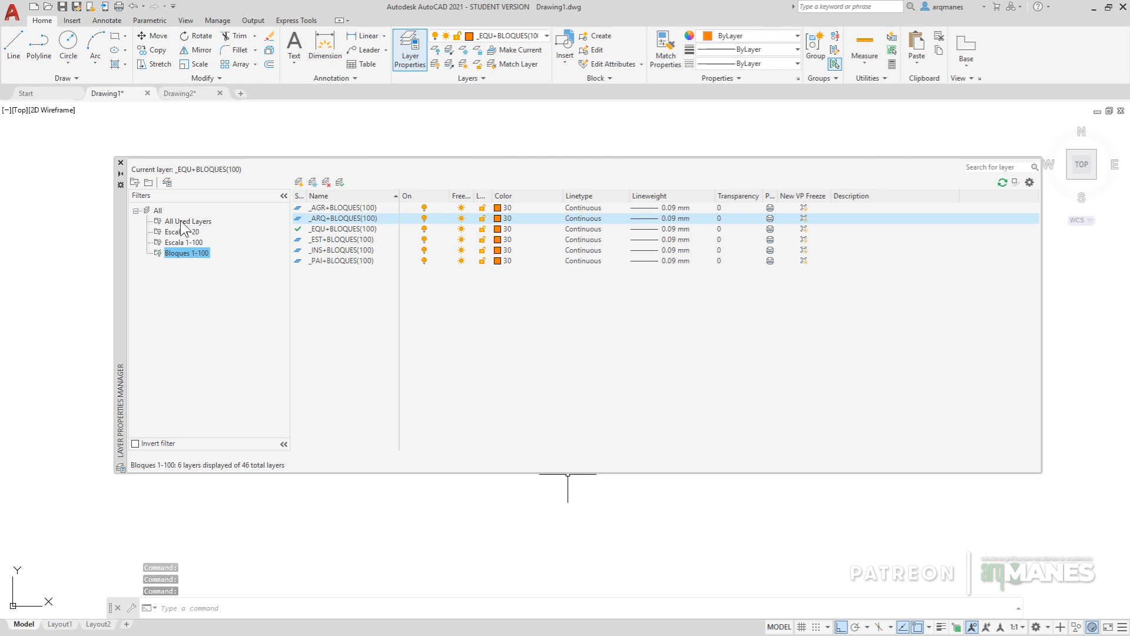
{"action": "left_click", "coordinate": [182, 221]}
{"action": "left_click", "coordinate": [182, 254]}
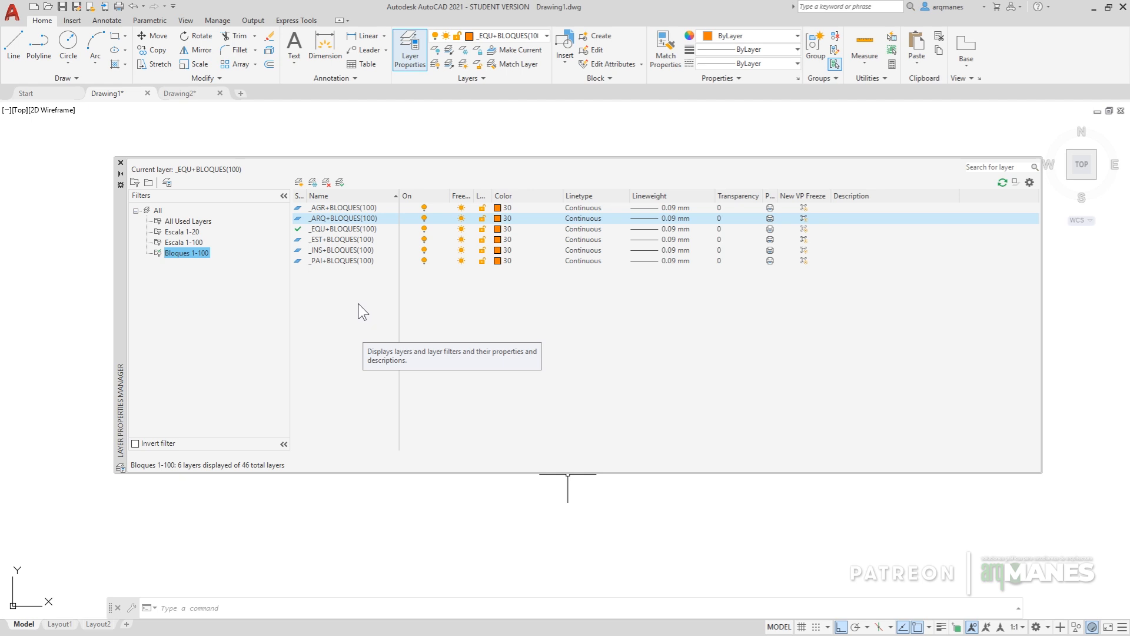
Step: Edit the properties of the Bloques 1-100 filter and add a second name condition, _arq+corte(100)
{"action": "right_click", "coordinate": [186, 252]}
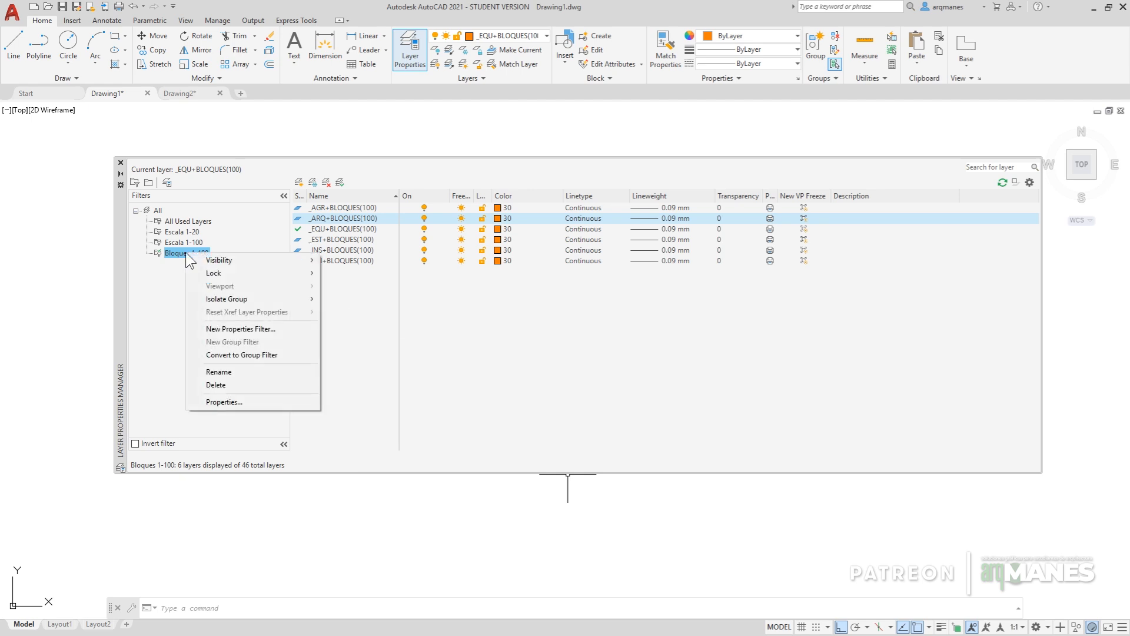
{"action": "left_click", "coordinate": [249, 401]}
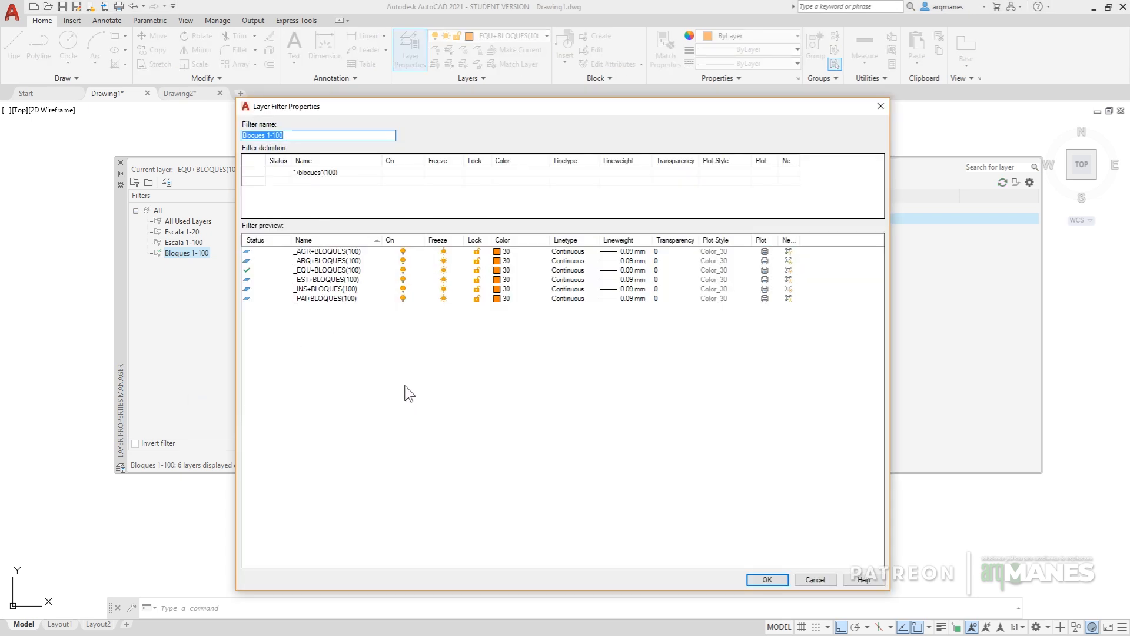
{"action": "left_click", "coordinate": [305, 180]}
{"action": "type", "text": "_"}
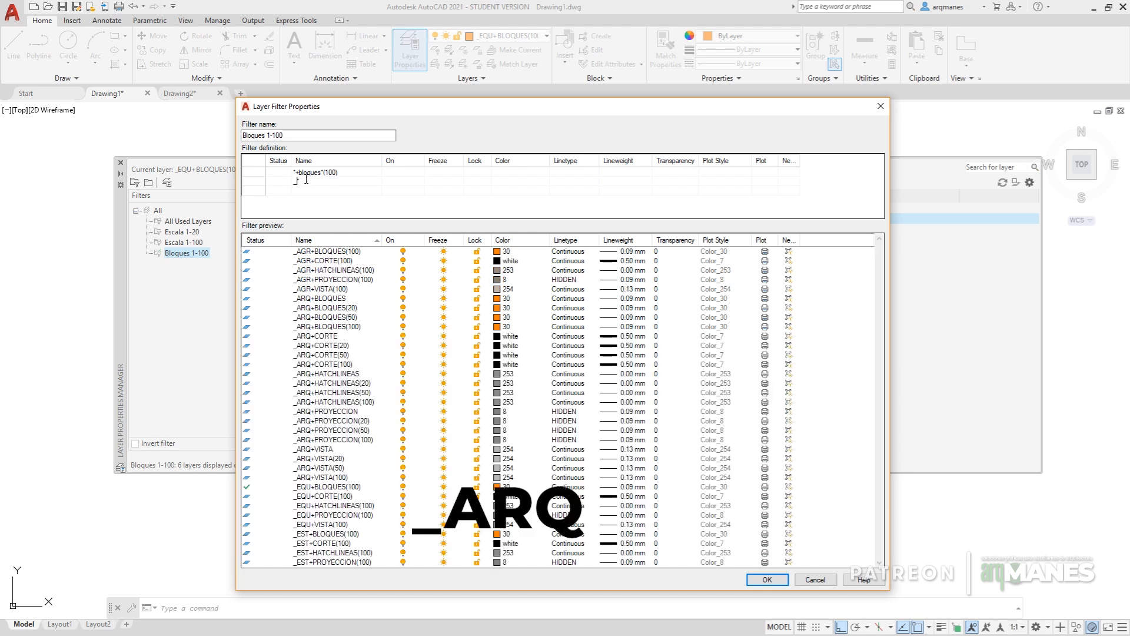
{"action": "type", "text": "arq+co"}
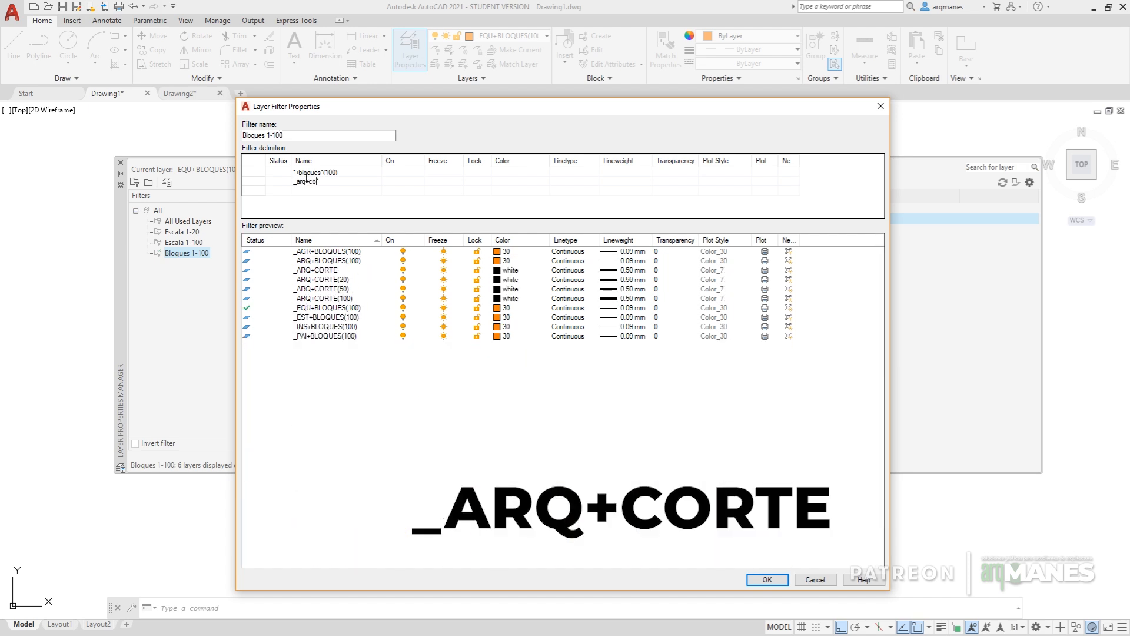
{"action": "type", "text": "rte(100)"}
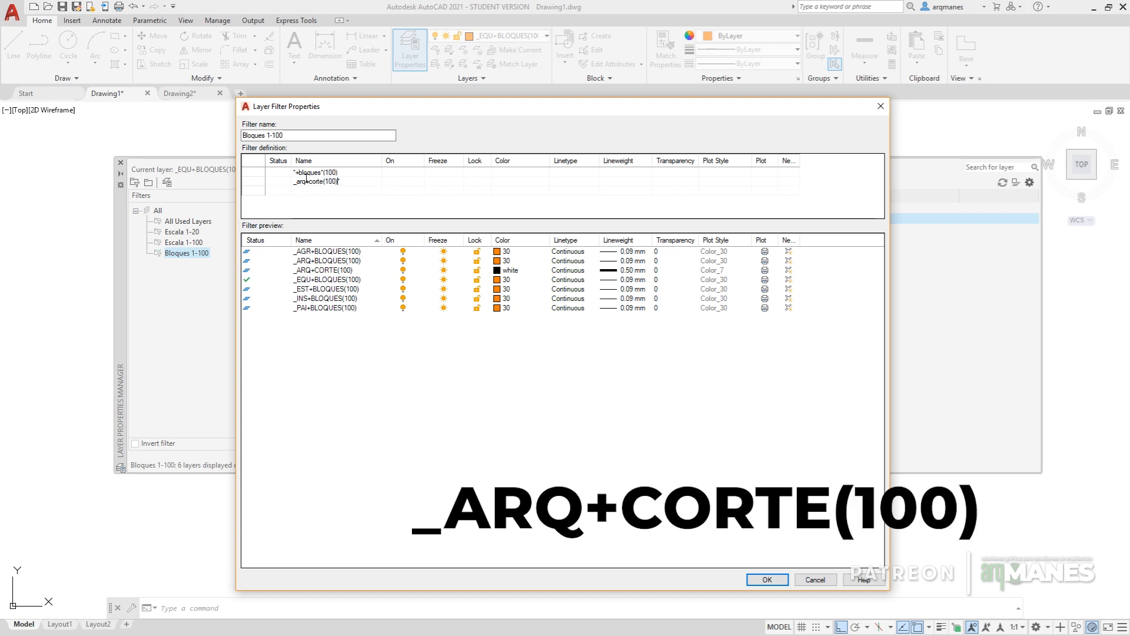
Step: Add a third name condition, _arq+vista(100), to the Bloques 1-100 filter definition
{"action": "type", "text": "*"}
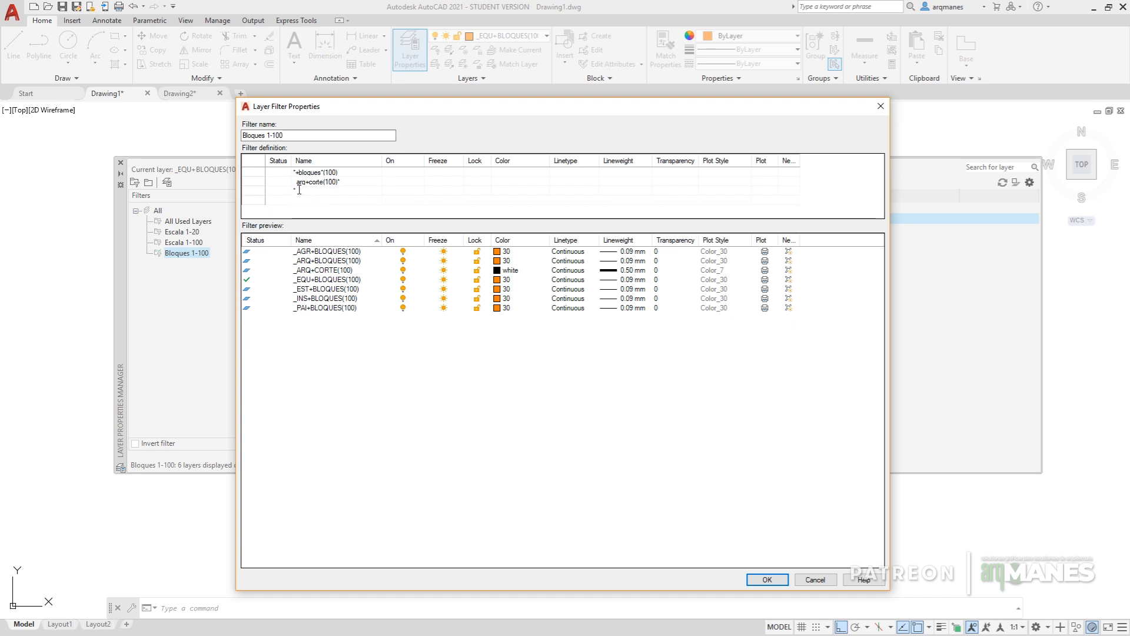
{"action": "type", "text": "_arq"}
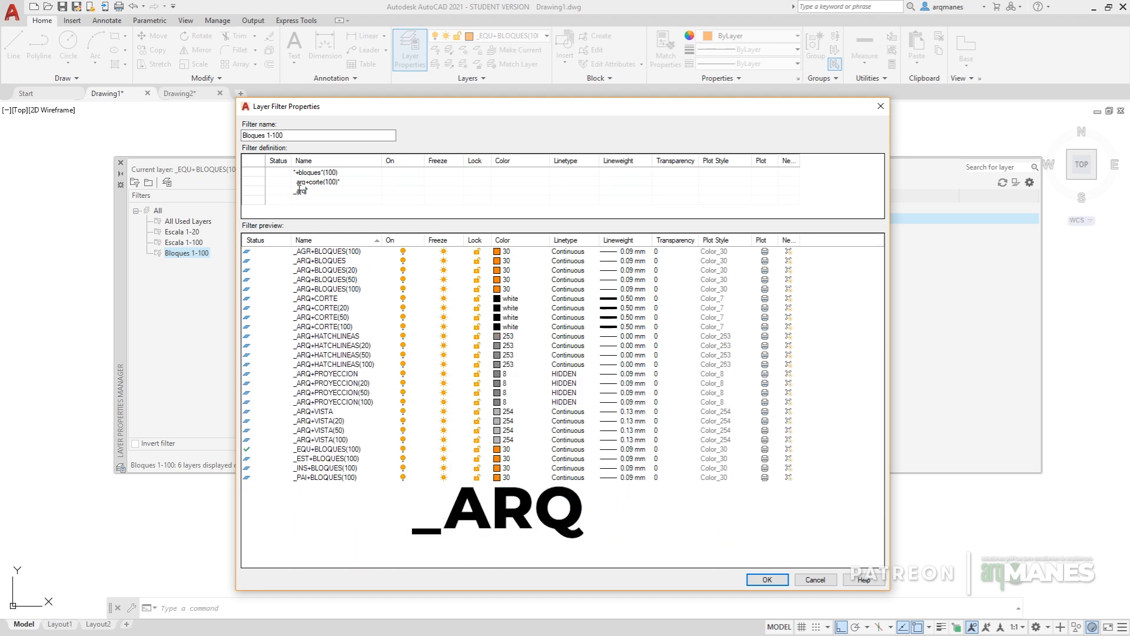
{"action": "type", "text": "+corte"}
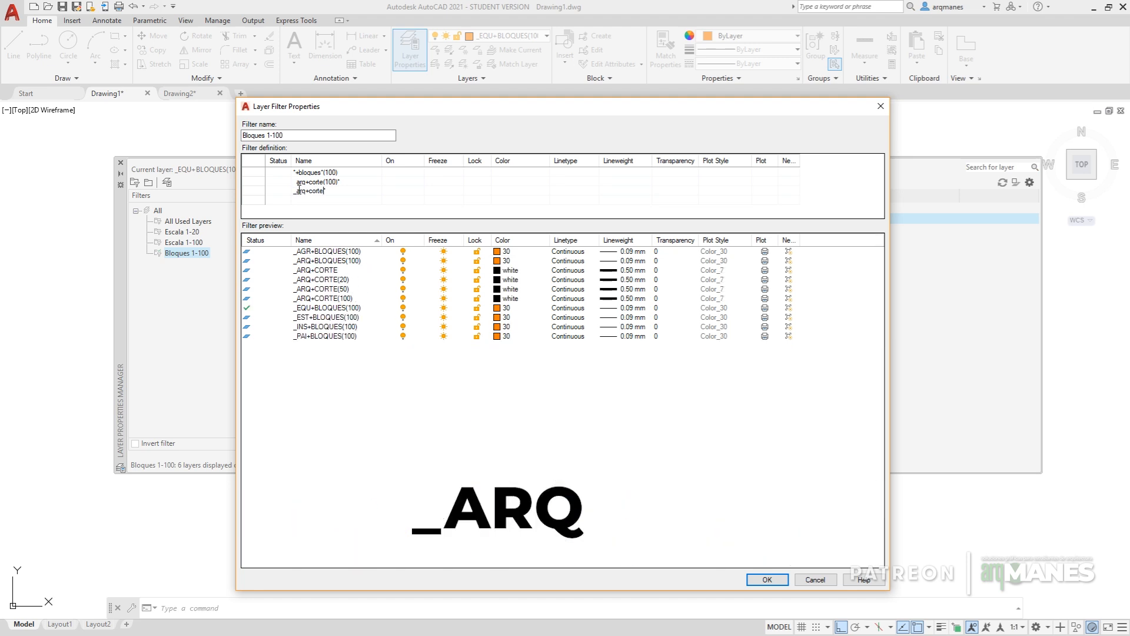
{"action": "key", "text": "BackSpace"}
{"action": "key", "text": "BackSpace"}
{"action": "key", "text": "BackSpace"}
{"action": "key", "text": "BackSpace"}
{"action": "type", "text": "vist"}
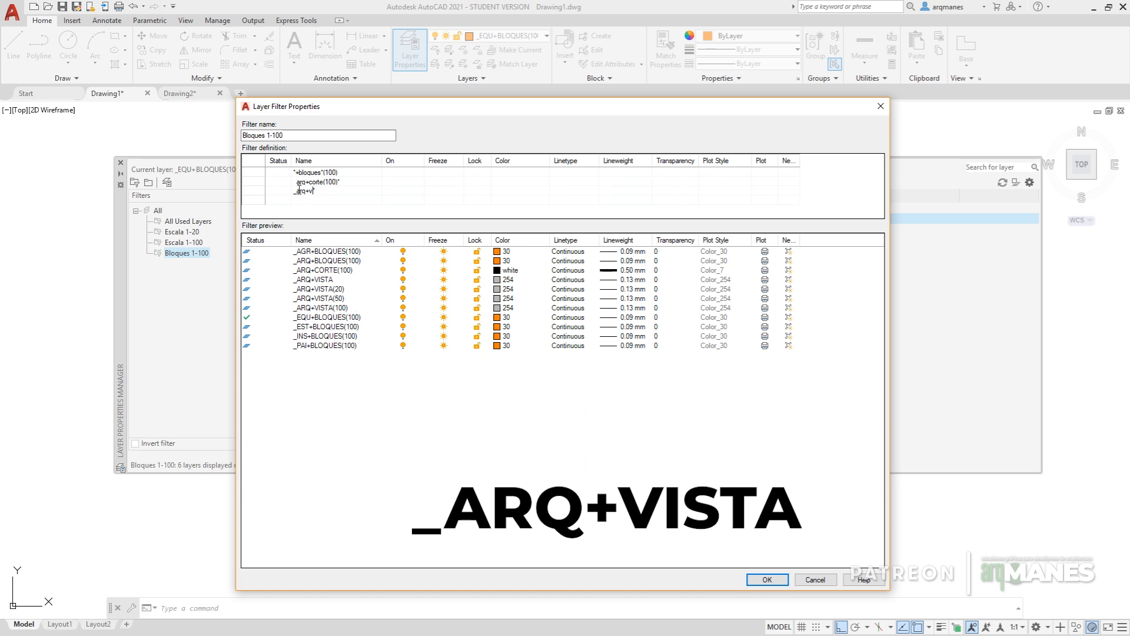
{"action": "type", "text": "a(100)"}
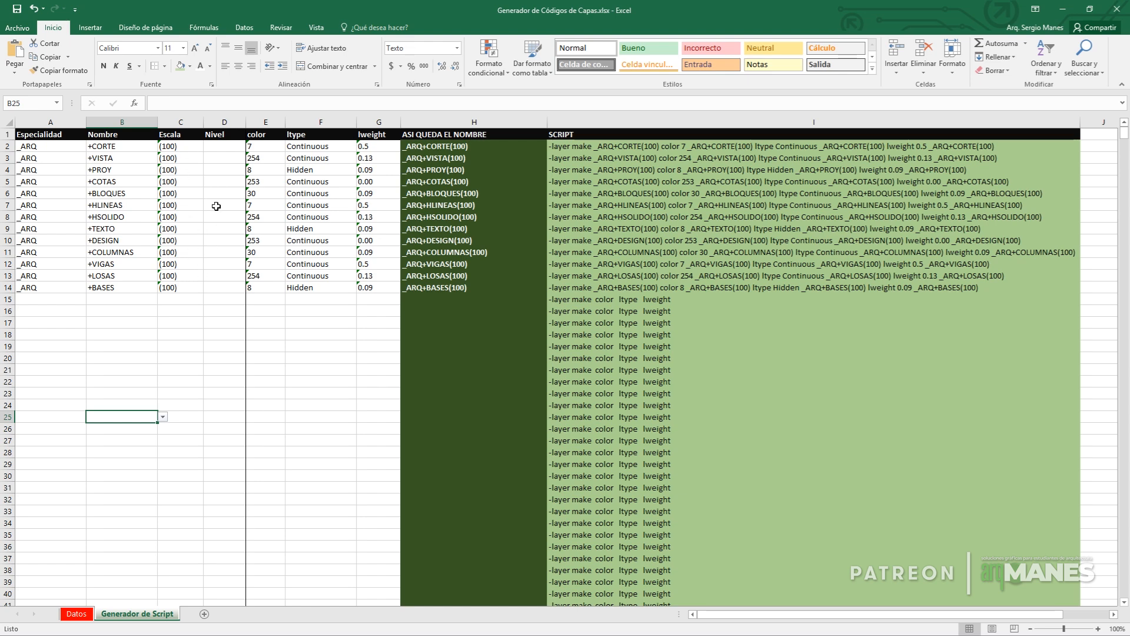
Step: In the Excel layer generator, set the Nivel of all layers in D2:D14 to .00
{"action": "left_click", "coordinate": [233, 147]}
{"action": "left_click", "coordinate": [252, 146]}
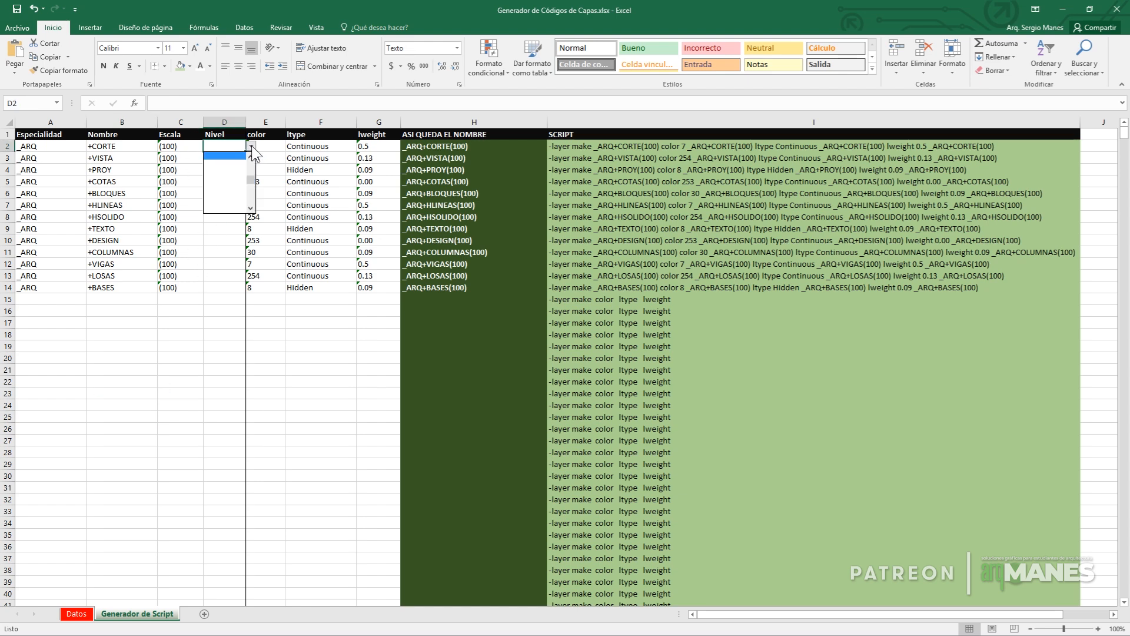
{"action": "left_click", "coordinate": [223, 156]}
{"action": "left_click_drag", "start_coordinate": [247, 152], "coordinate": [182, 287]}
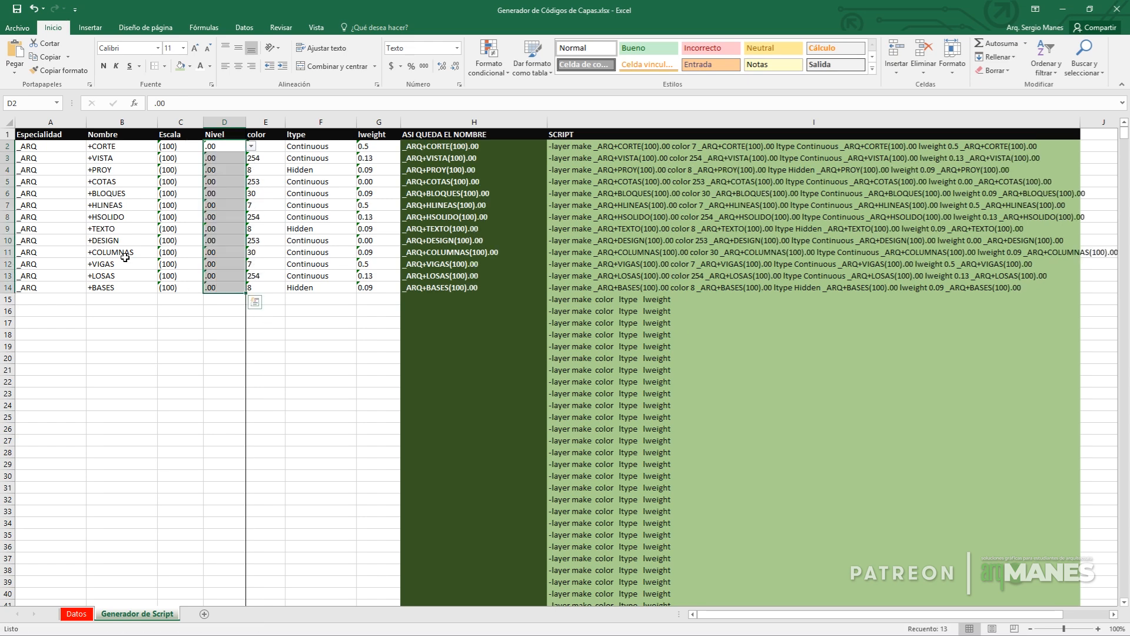
Step: Copy the layer rows A2:G14 into rows 15 to 27 and set their Nivel to .01
{"action": "left_click_drag", "start_coordinate": [26, 147], "coordinate": [367, 286]}
{"action": "key", "text": "ctrl+c"}
{"action": "right_click", "coordinate": [35, 298]}
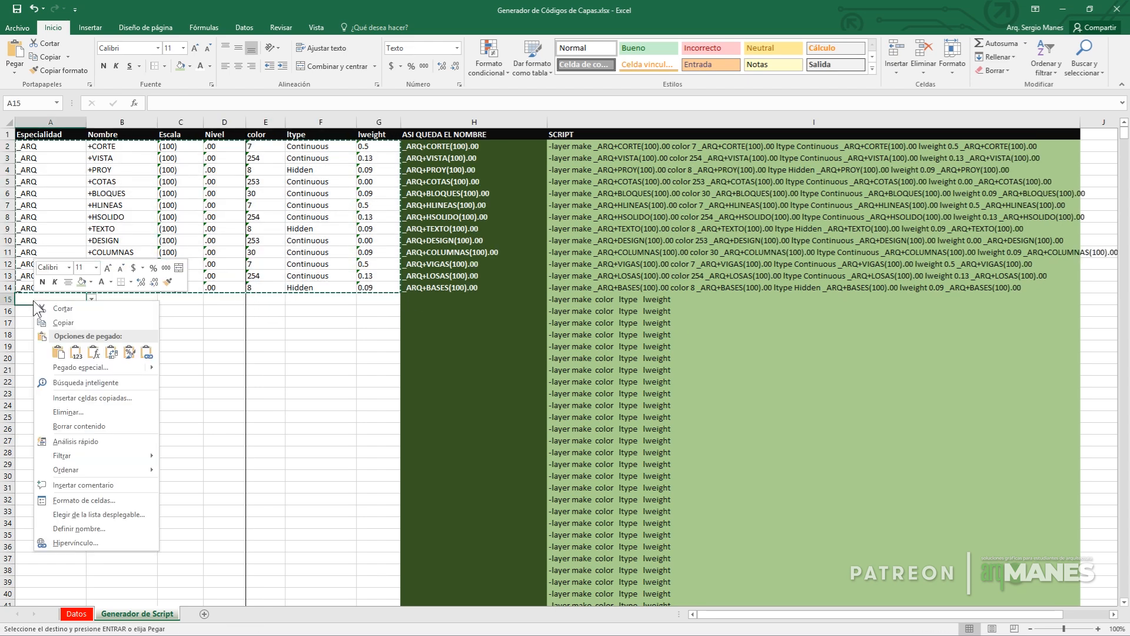
{"action": "left_click", "coordinate": [57, 353]}
{"action": "left_click", "coordinate": [221, 299]}
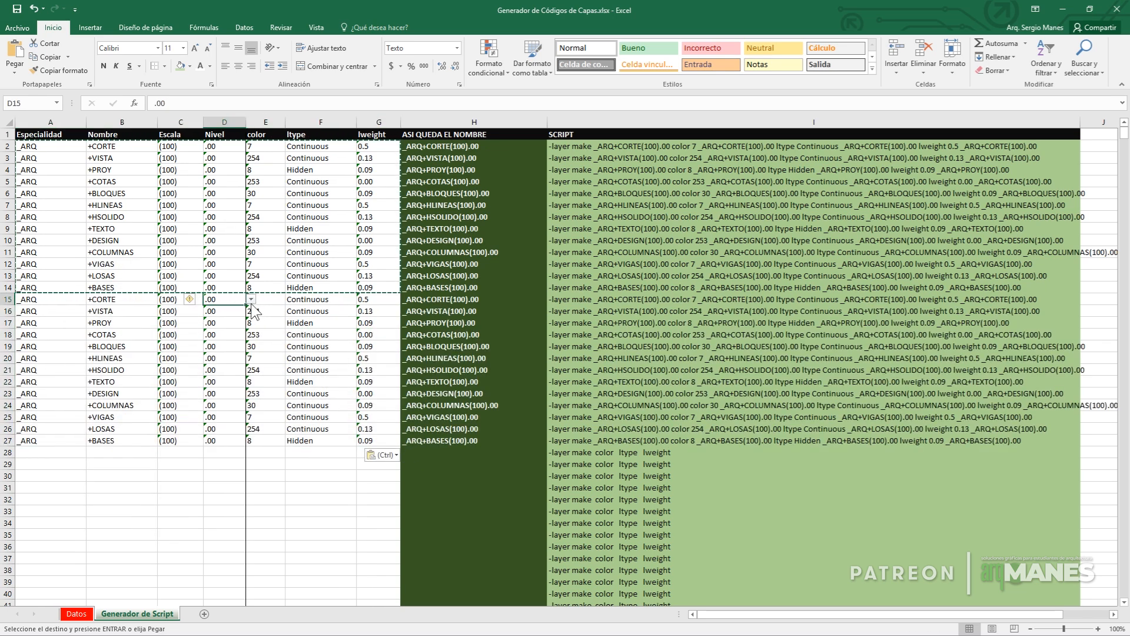
{"action": "left_click_drag", "start_coordinate": [246, 305], "coordinate": [246, 446]}
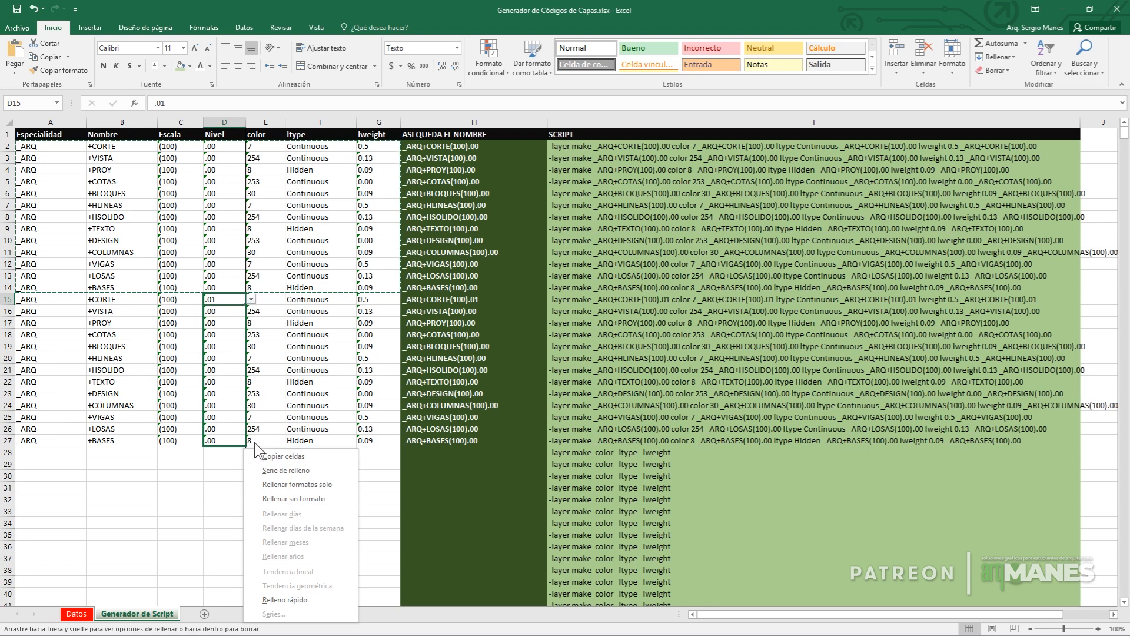
{"action": "left_click", "coordinate": [292, 456]}
Step: Copy the layer rows A15:G27 into rows 28 to 40 and set their Nivel to .02
{"action": "left_click_drag", "start_coordinate": [47, 299], "coordinate": [367, 441]}
{"action": "right_click", "coordinate": [32, 447]}
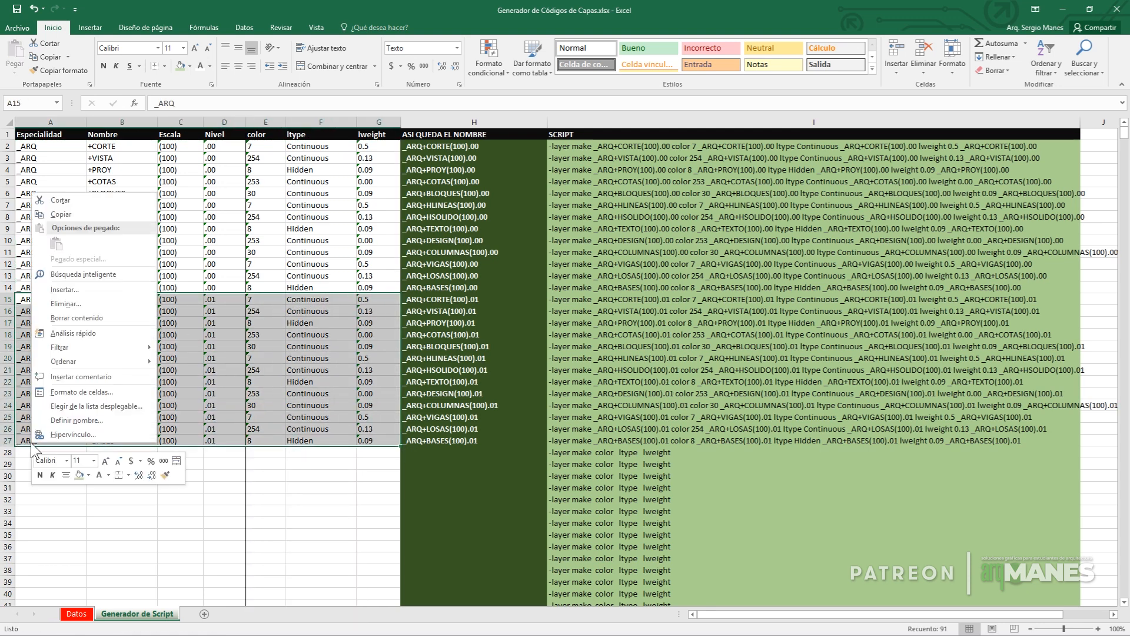
{"action": "left_click", "coordinate": [58, 214]}
{"action": "left_click", "coordinate": [39, 452]}
{"action": "key", "text": "ctrl+v"}
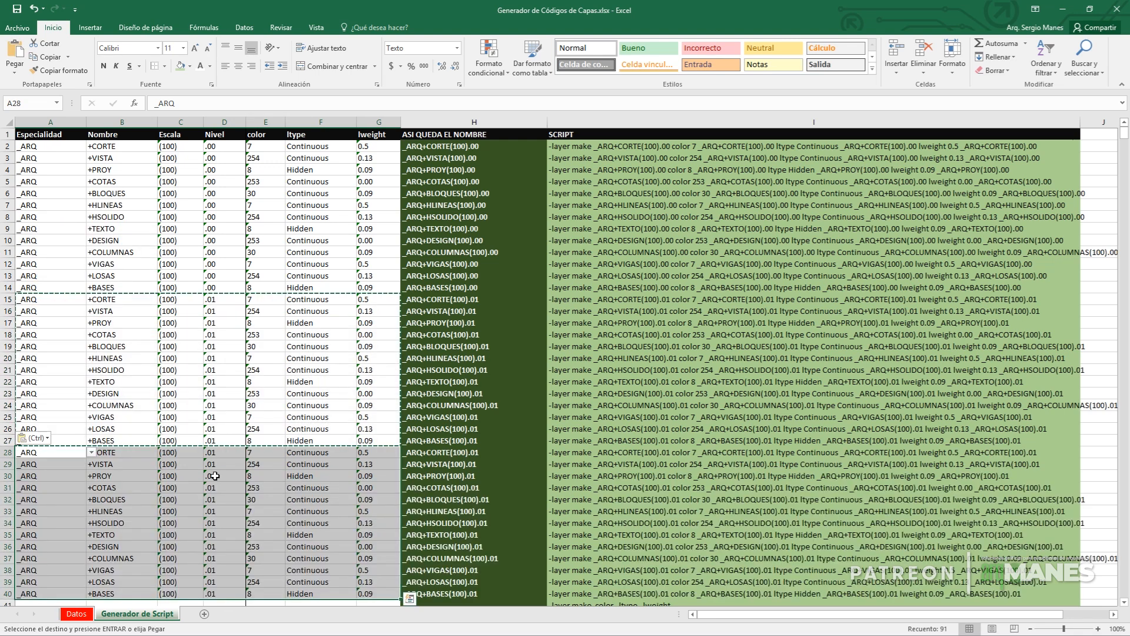
{"action": "left_click", "coordinate": [224, 452]}
{"action": "left_click", "coordinate": [251, 452]}
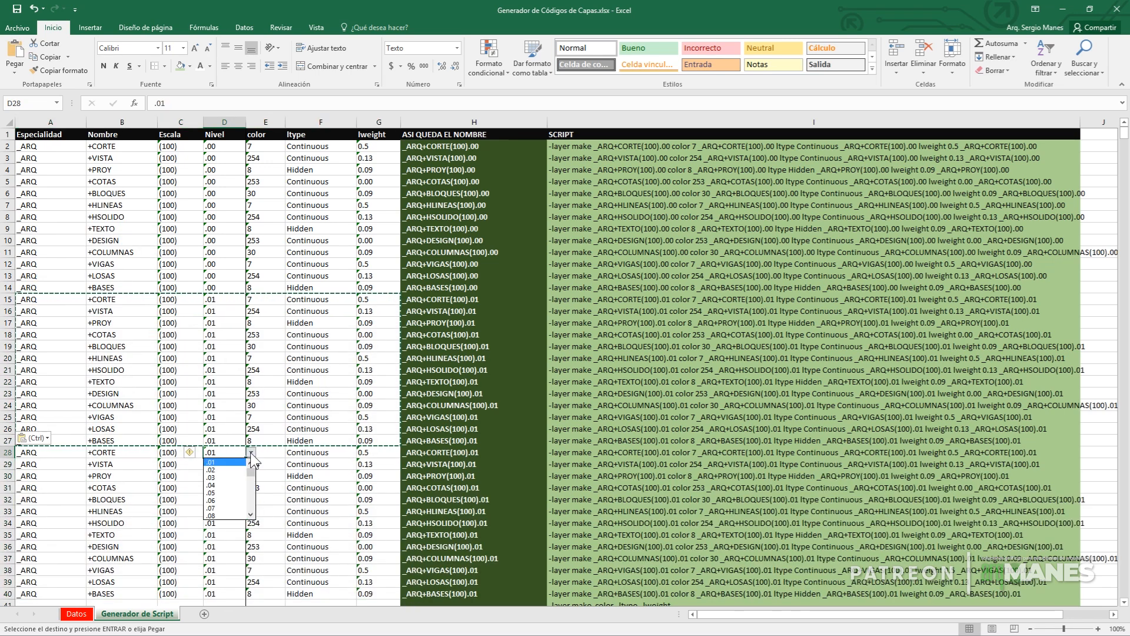
{"action": "left_click", "coordinate": [234, 470]}
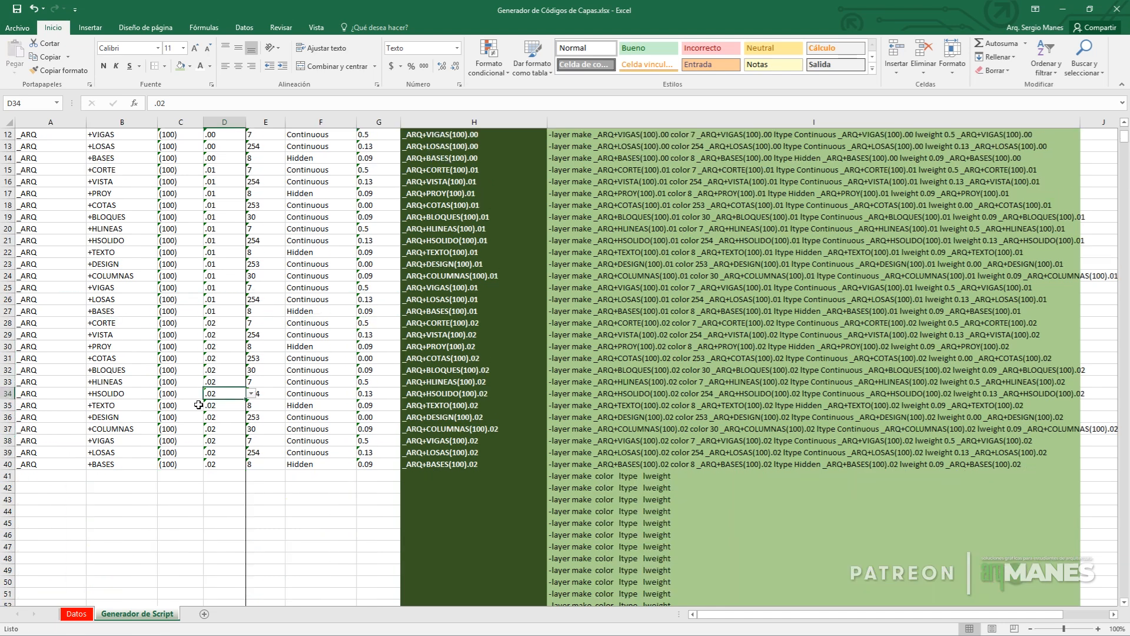
Step: Fill the cells A2:G40 with a light gold theme color
{"action": "scroll", "coordinate": [198, 405], "scroll_direction": "up", "scroll_amount": 4}
{"action": "left_click_drag", "start_coordinate": [35, 147], "coordinate": [377, 559]}
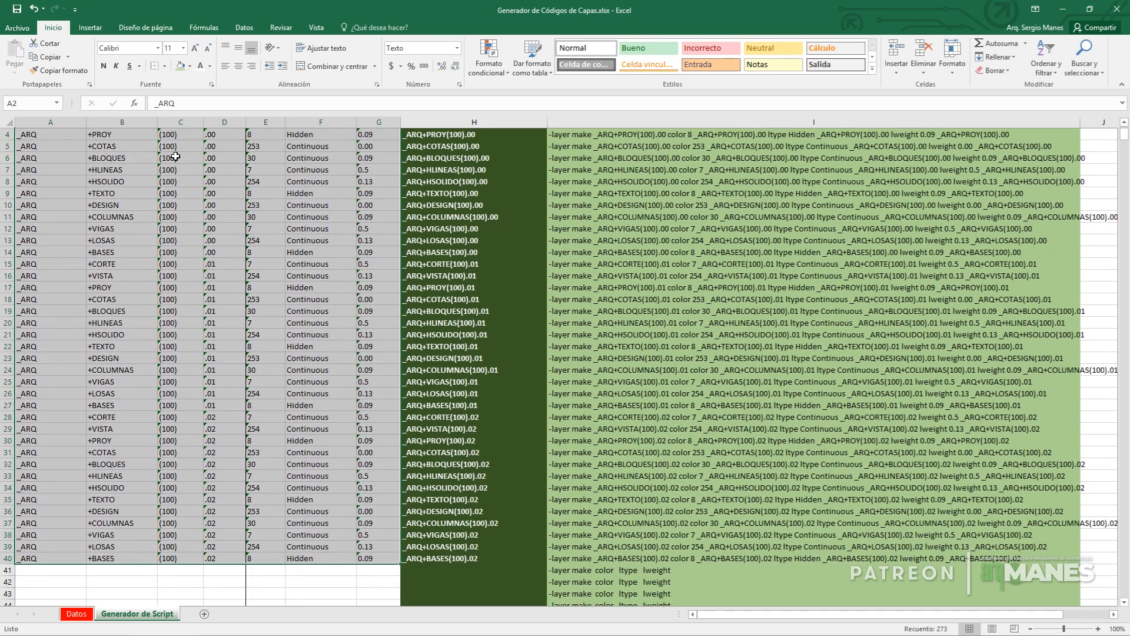
{"action": "left_click", "coordinate": [190, 66]}
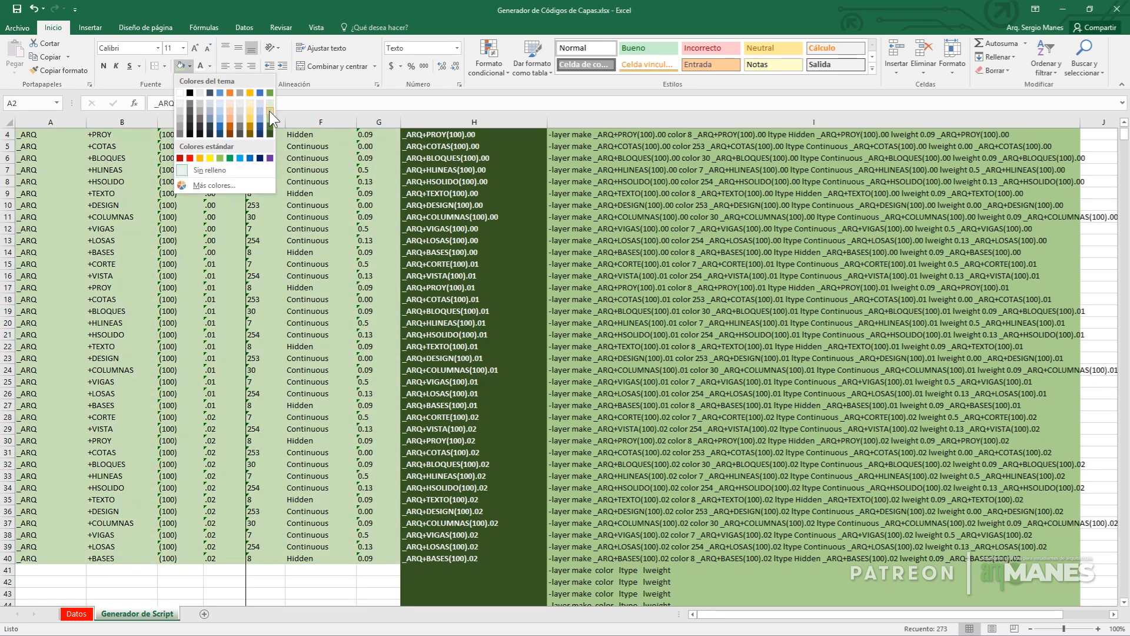
{"action": "left_click", "coordinate": [250, 104]}
{"action": "scroll", "coordinate": [219, 210], "scroll_direction": "up", "scroll_amount": 1}
{"action": "left_click", "coordinate": [207, 253]}
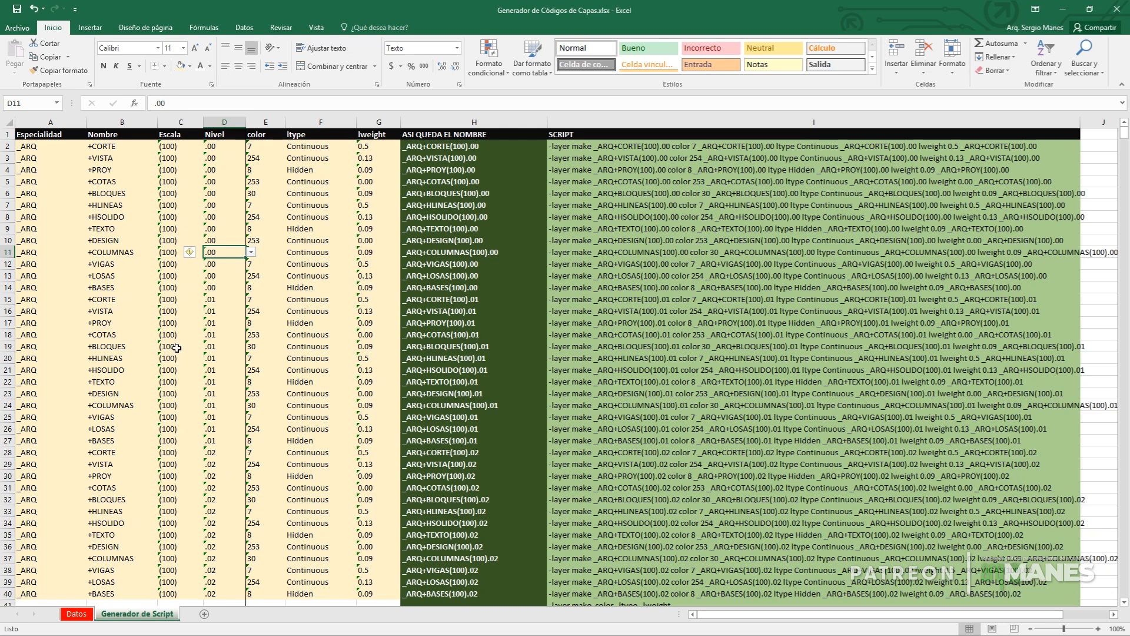
Step: Copy the layer rows A2:G40 into rows 41 to 79
{"action": "left_click_drag", "start_coordinate": [65, 151], "coordinate": [375, 477]}
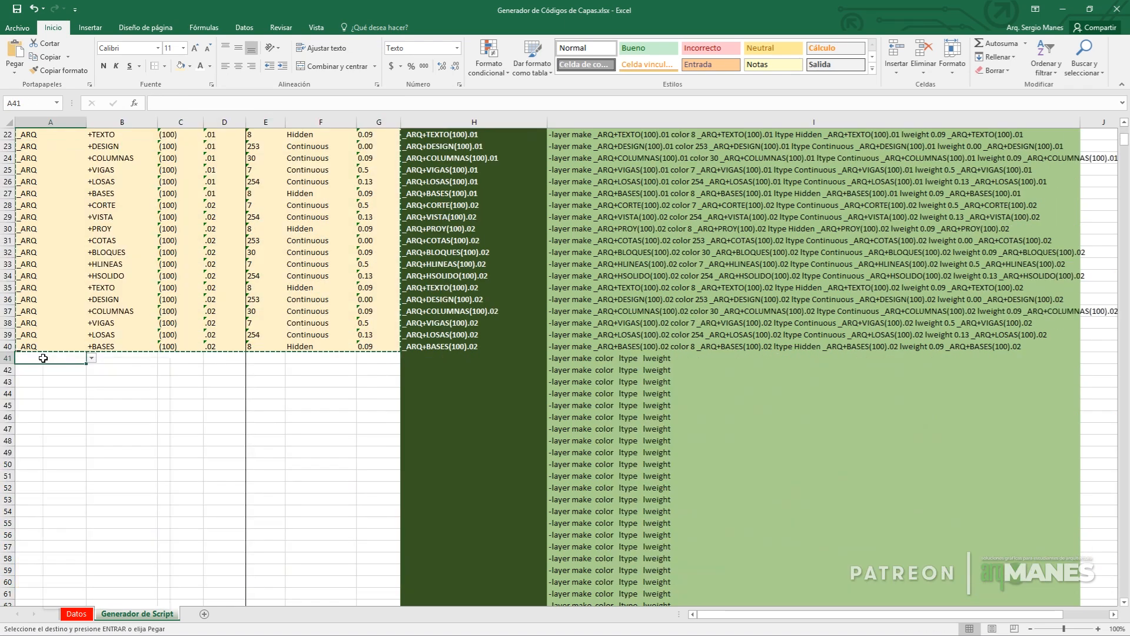
{"action": "right_click", "coordinate": [44, 358]}
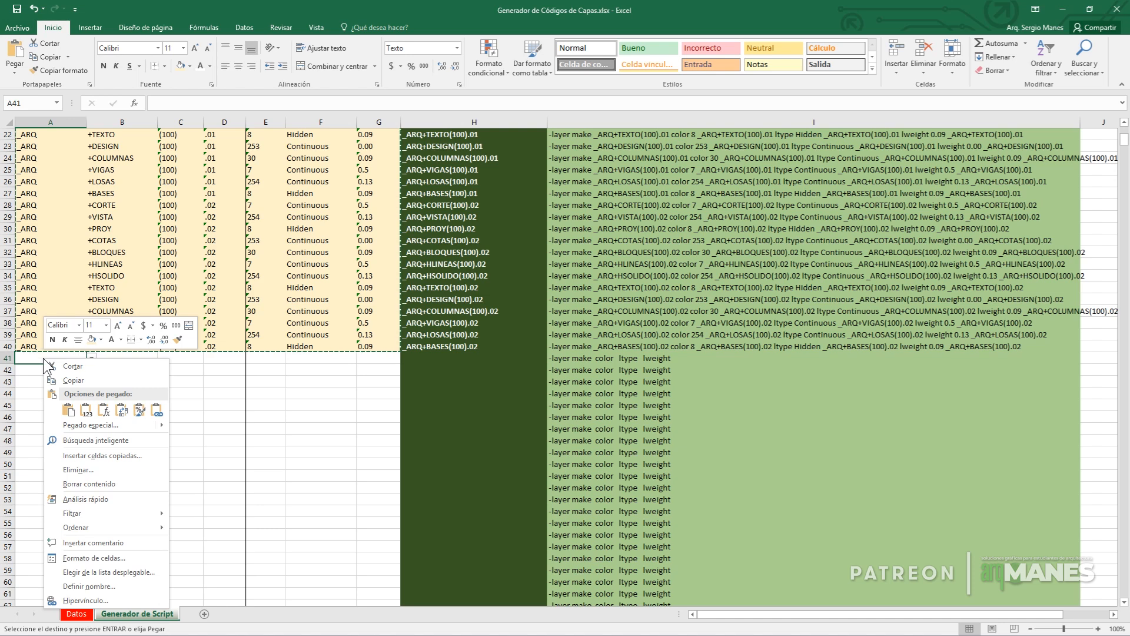
{"action": "left_click", "coordinate": [68, 410]}
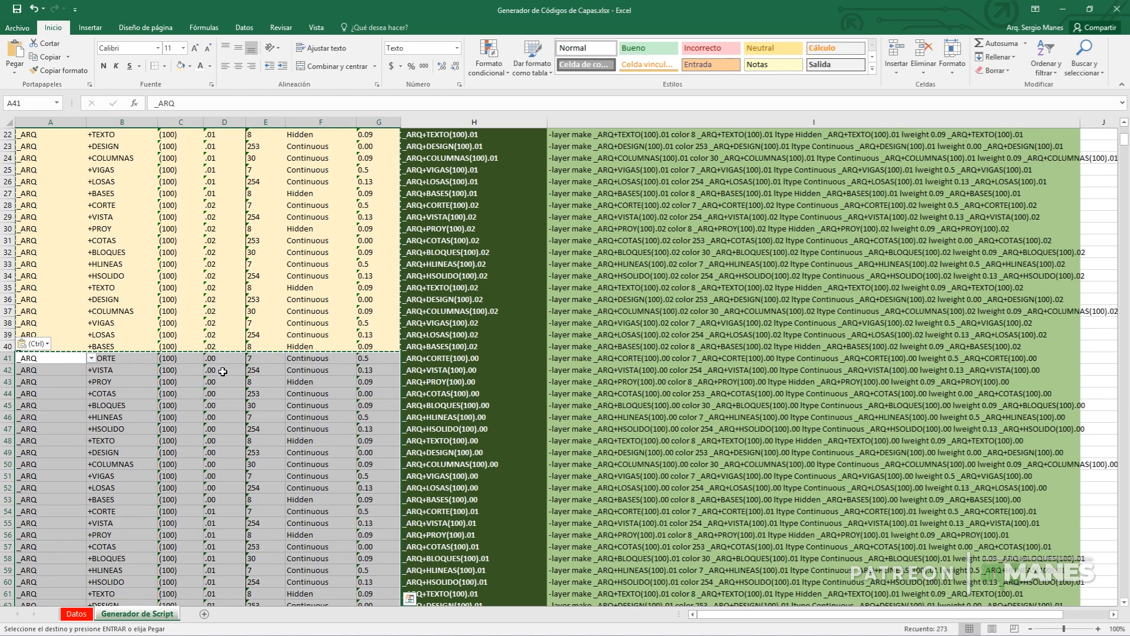
Step: Set the Escala of the copied layers in C41:C79 to (20)
{"action": "left_click", "coordinate": [199, 359]}
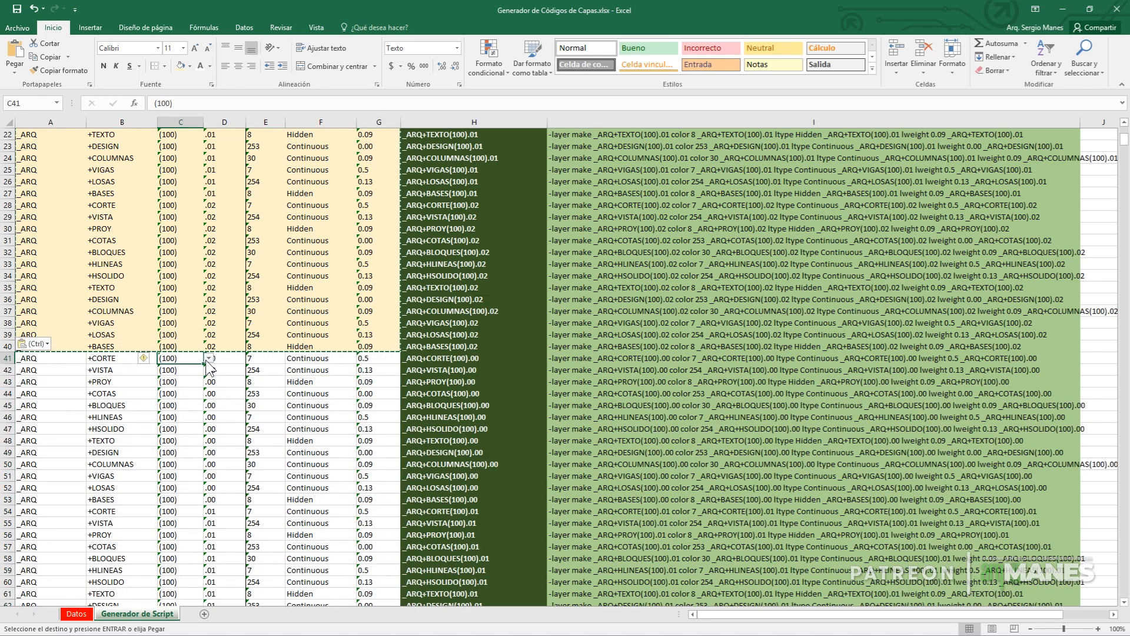
{"action": "left_click", "coordinate": [208, 359]}
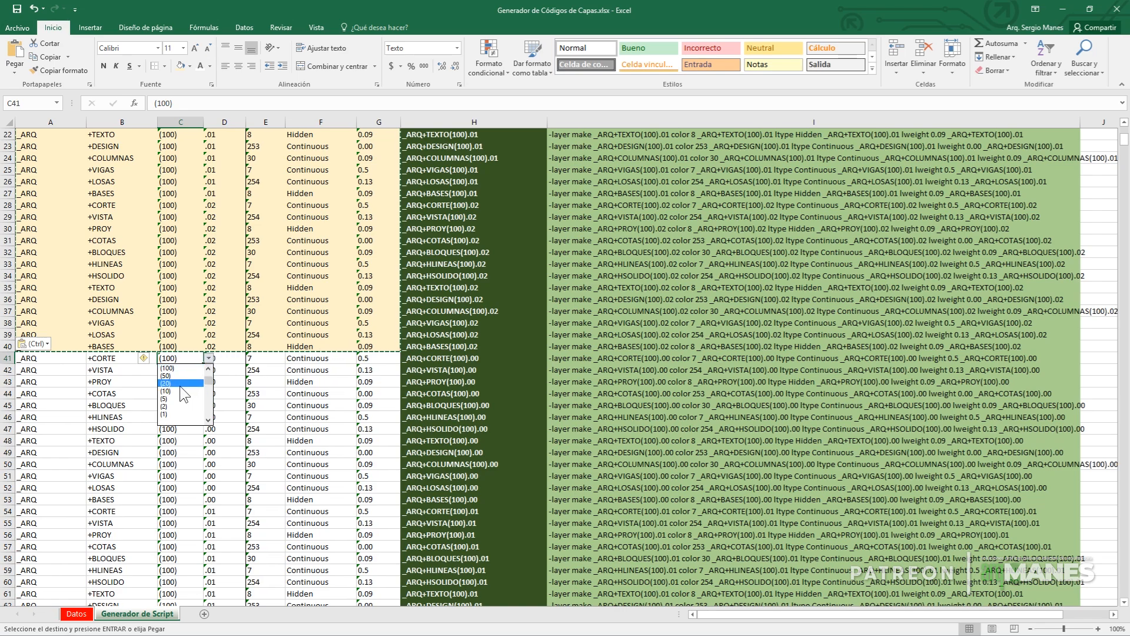
{"action": "left_click", "coordinate": [180, 385]}
{"action": "double_click", "coordinate": [203, 364]}
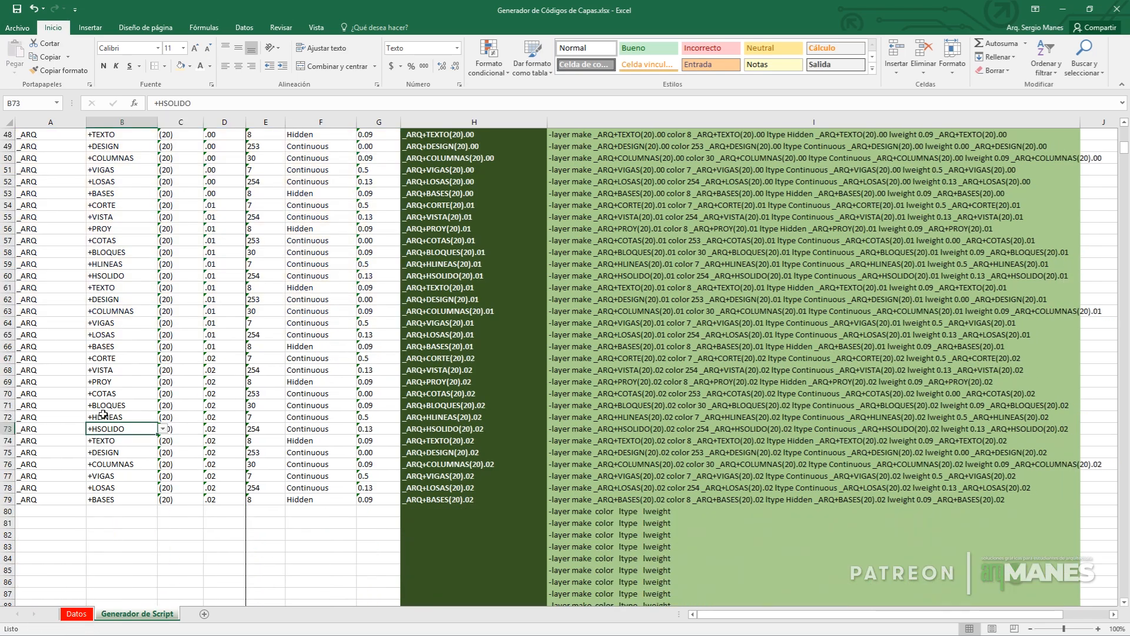
Step: Copy the script lines I2:I79 and paste them into an empty Notepad document
{"action": "scroll", "coordinate": [95, 389], "scroll_direction": "up", "scroll_amount": 6}
{"action": "scroll", "coordinate": [89, 354], "scroll_direction": "up", "scroll_amount": 10}
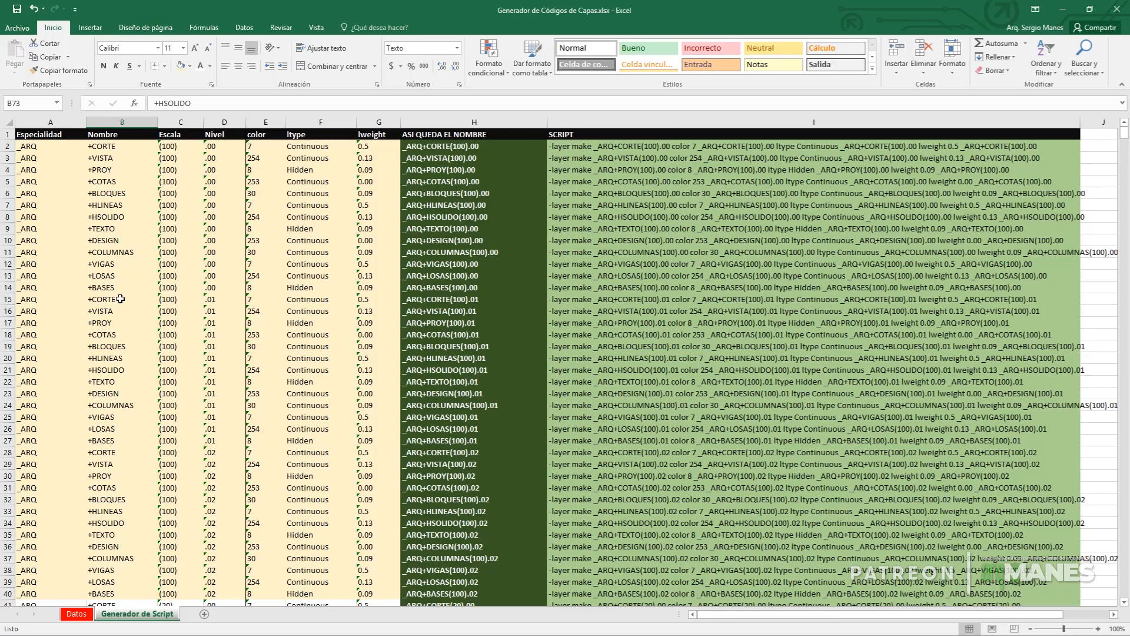
{"action": "scroll", "coordinate": [120, 299], "scroll_direction": "down", "scroll_amount": 16}
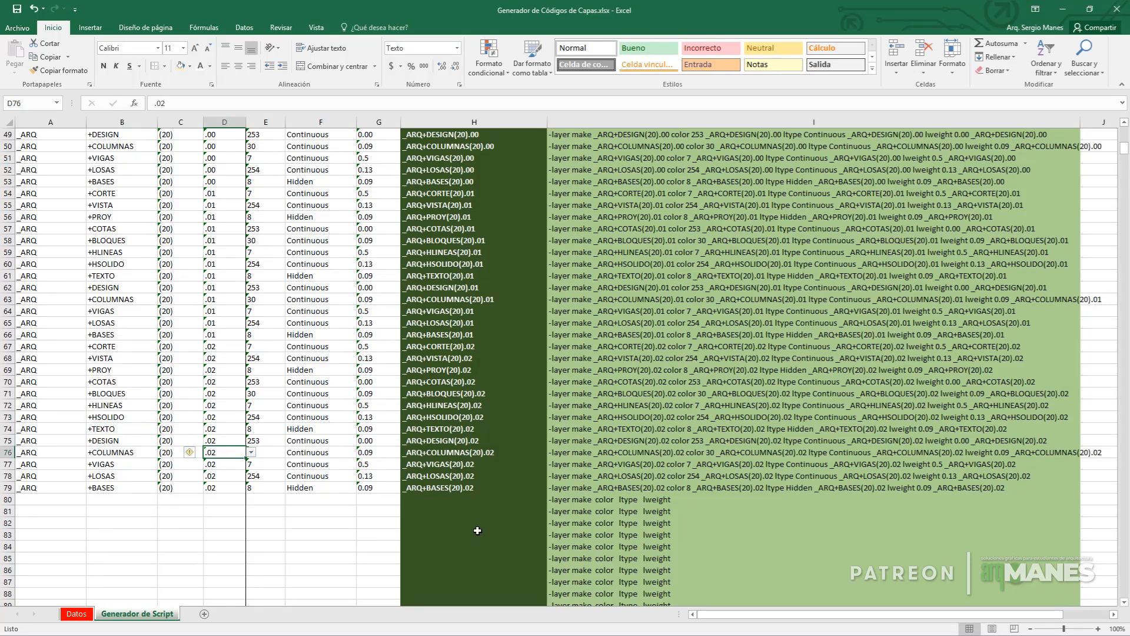
{"action": "left_click", "coordinate": [650, 489]}
{"action": "left_click_drag", "start_coordinate": [649, 489], "coordinate": [630, 151]}
{"action": "key", "text": "ctrl+c"}
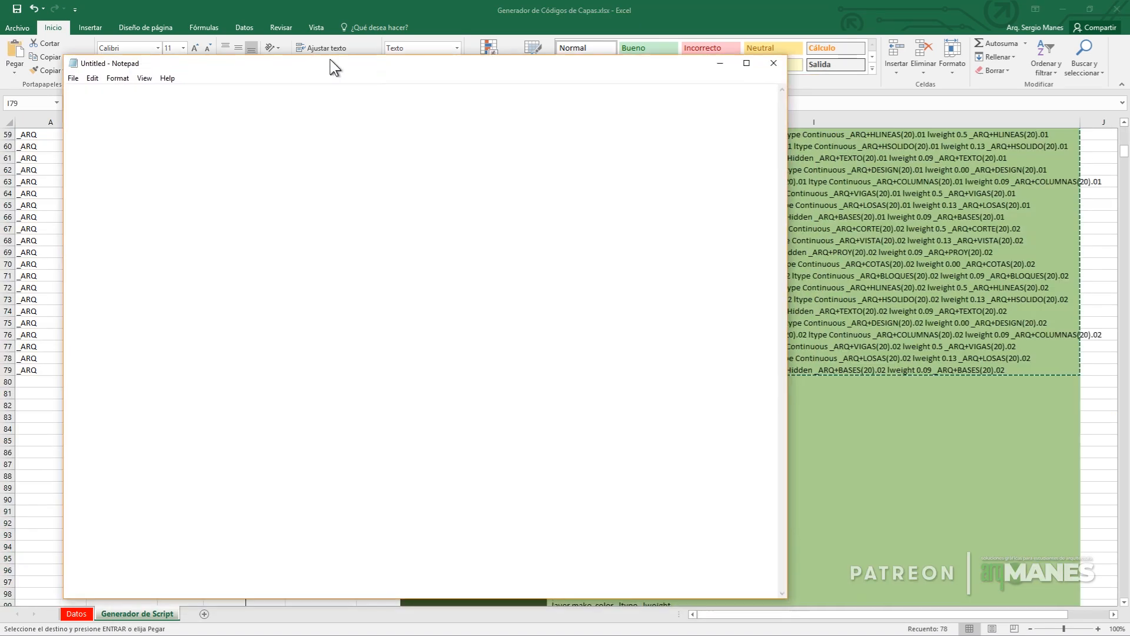
{"action": "right_click", "coordinate": [79, 88]}
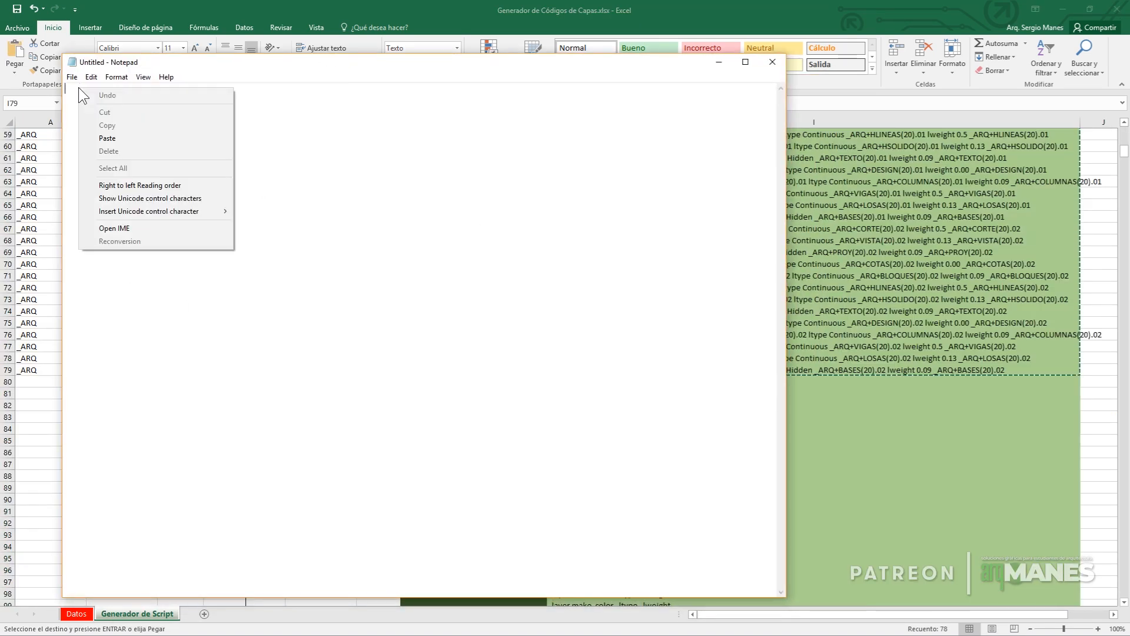
{"action": "left_click", "coordinate": [109, 138]}
Step: Save the Notepad document as Prueba Capas4.scr in the Patreon folder
{"action": "left_click", "coordinate": [72, 78]}
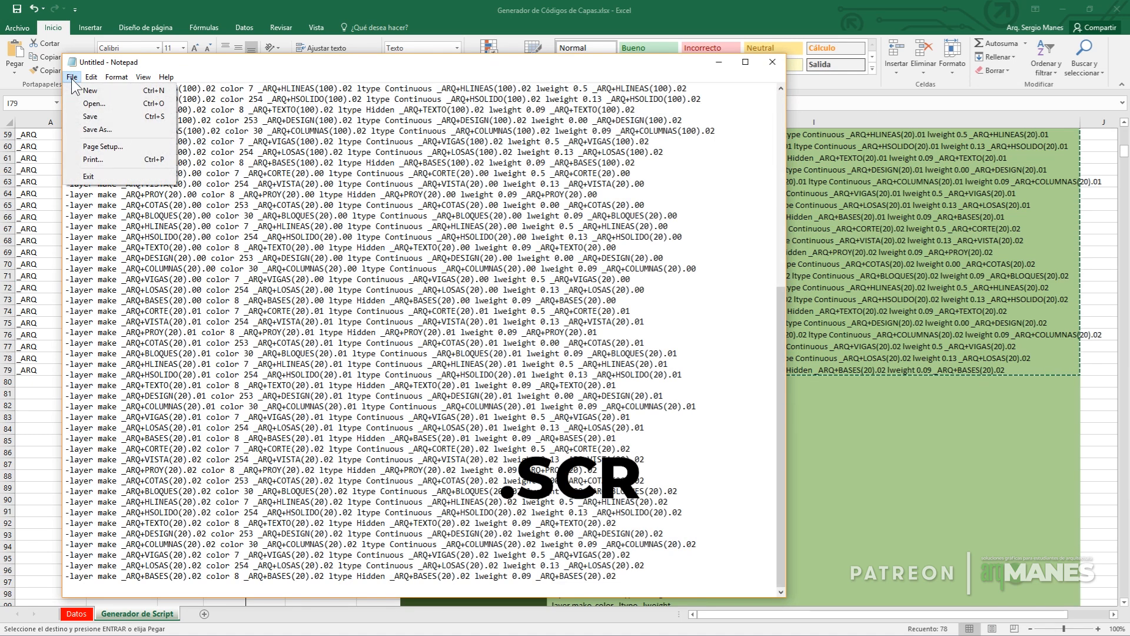
{"action": "left_click", "coordinate": [94, 131]}
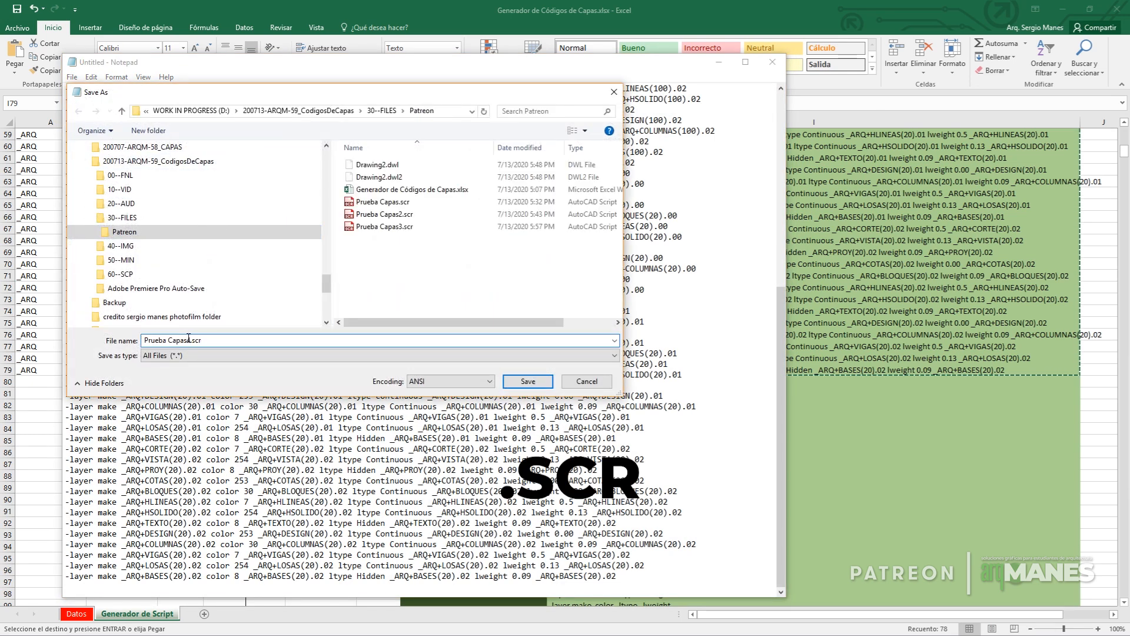
{"action": "type", "text": "4.scr"}
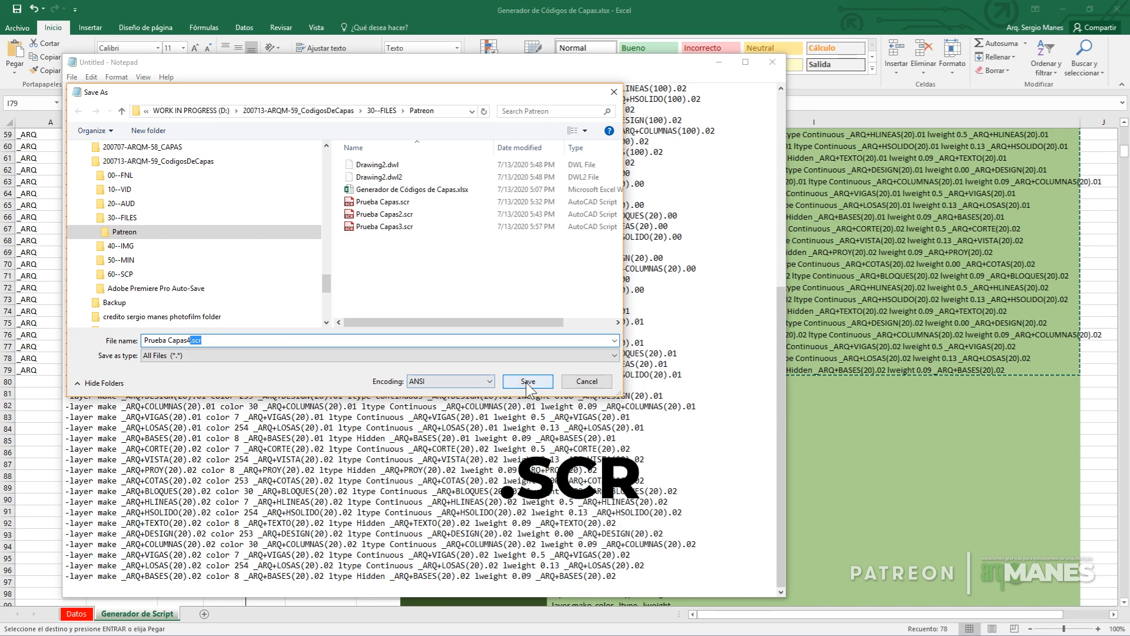
{"action": "left_click", "coordinate": [528, 381]}
Step: Switch to AutoCAD, run the script Prueba Capas4.scr in a new drawing and review the created layers in the Layer Properties Manager
{"action": "key", "text": "alt+Tab"}
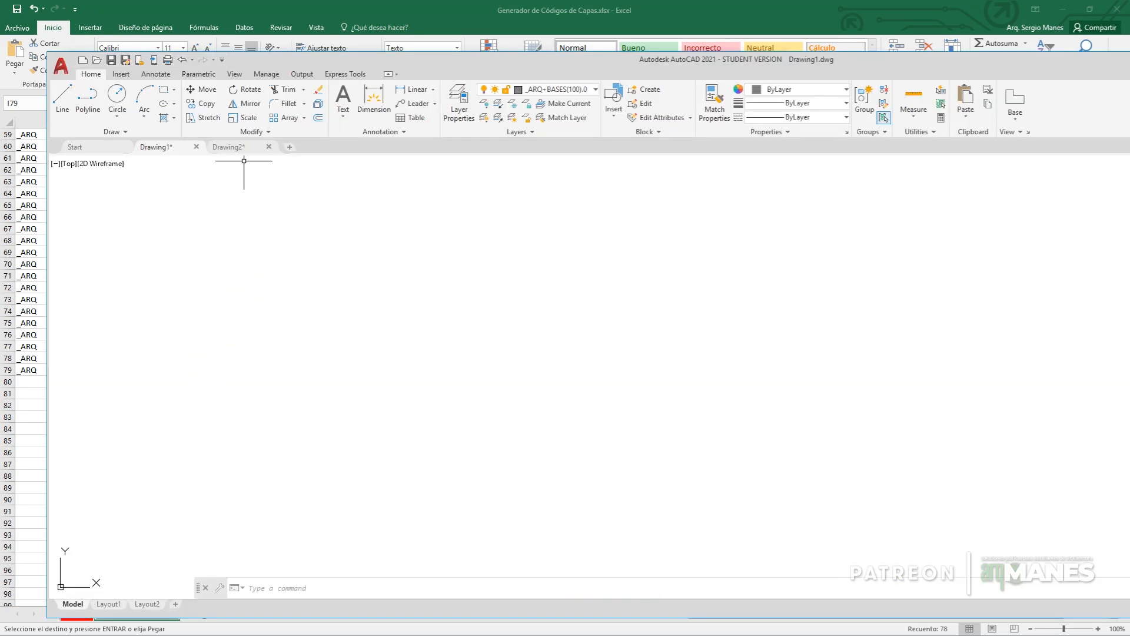
{"action": "left_click", "coordinate": [290, 147]}
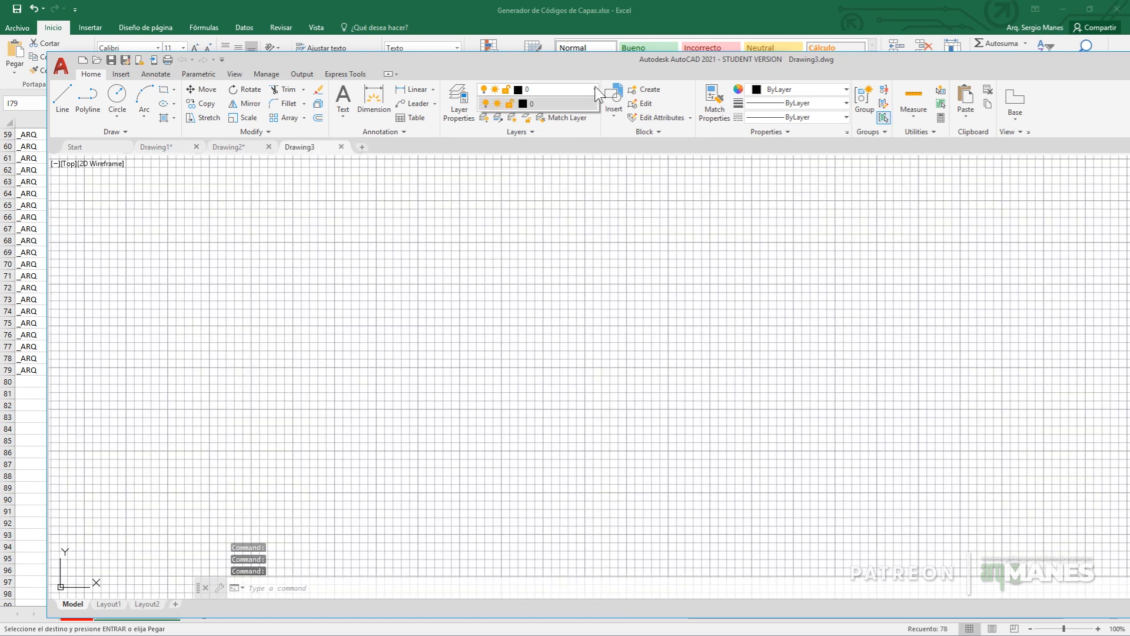
{"action": "type", "text": "scr"}
{"action": "key", "text": "Return"}
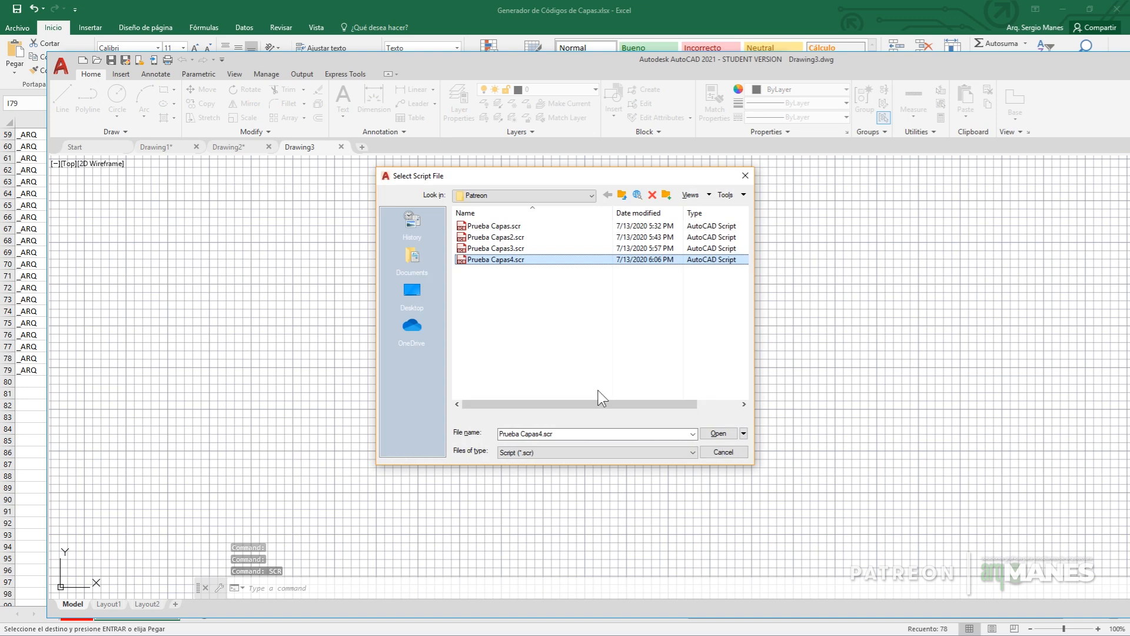
{"action": "left_click", "coordinate": [719, 433]}
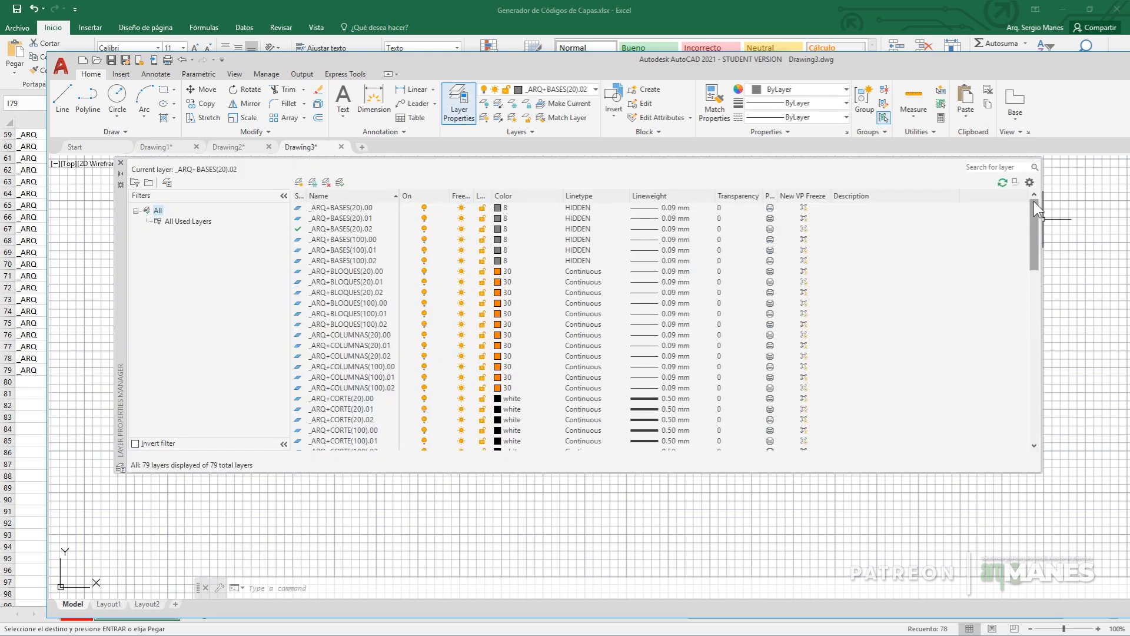
{"action": "left_click_drag", "start_coordinate": [1036, 209], "coordinate": [1053, 415]}
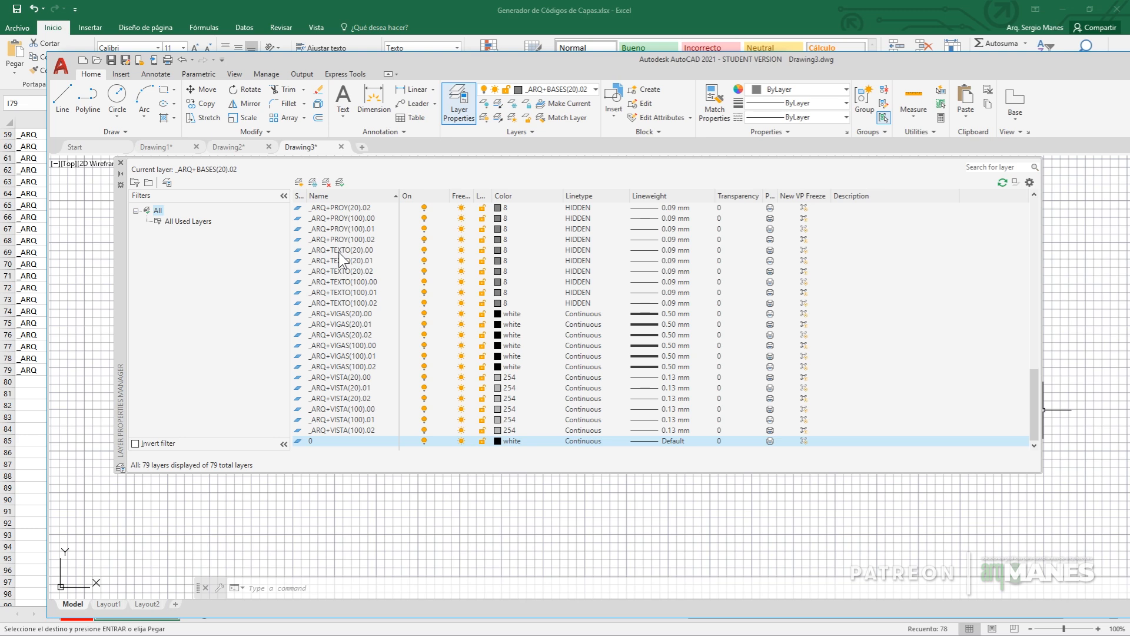
{"action": "key", "text": "alt+Tab"}
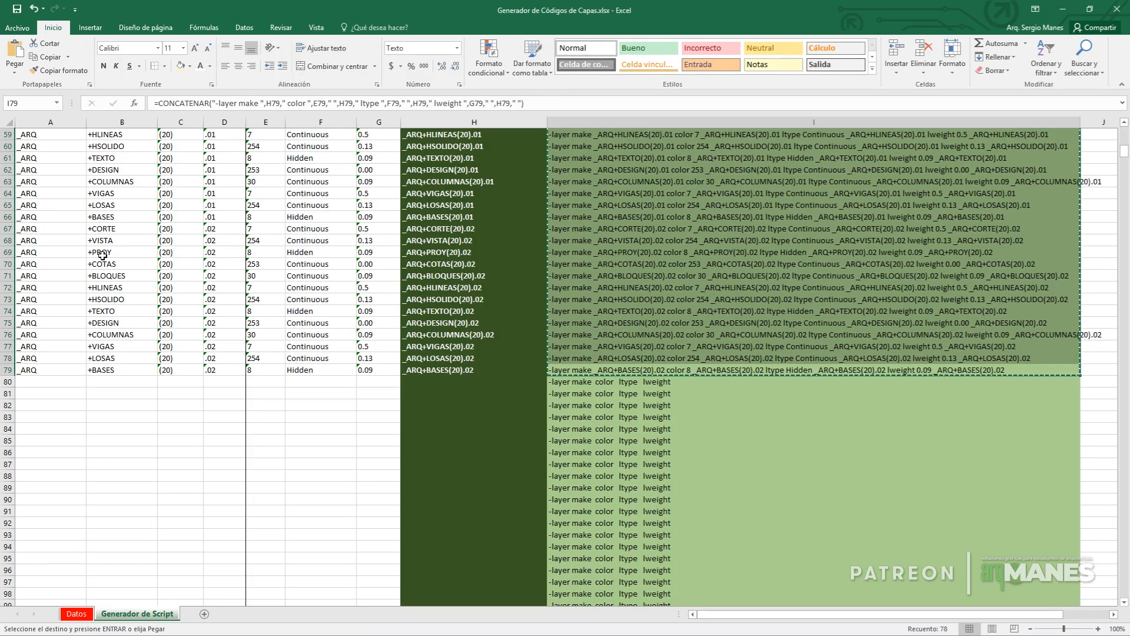